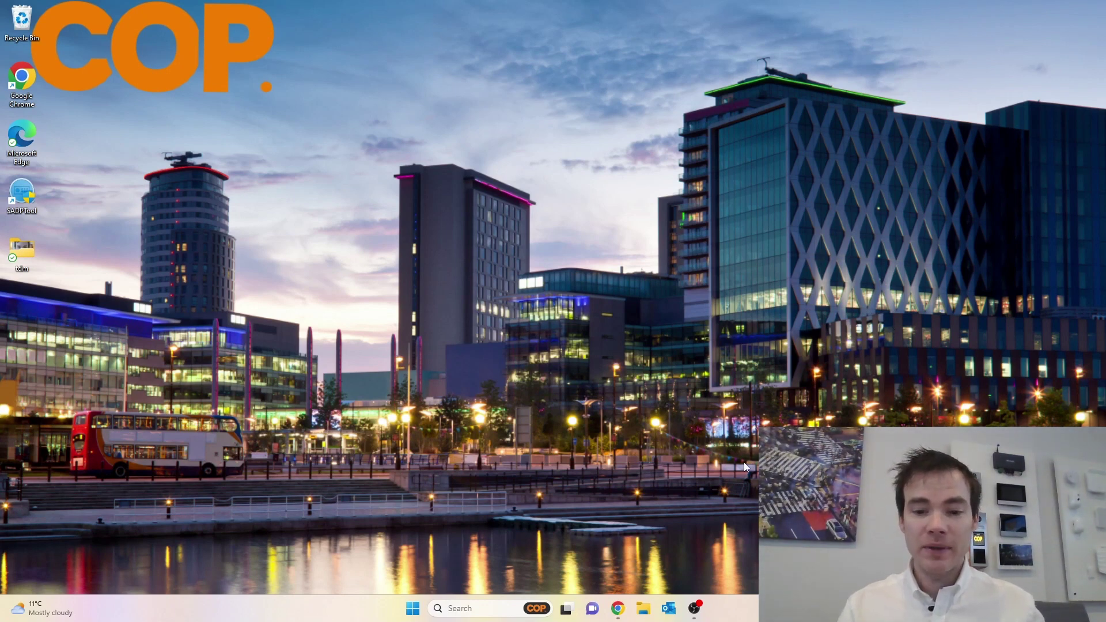
# Bring the Chrome window showing the Hikvision UK homepage to the front
pyautogui.click(617, 607)
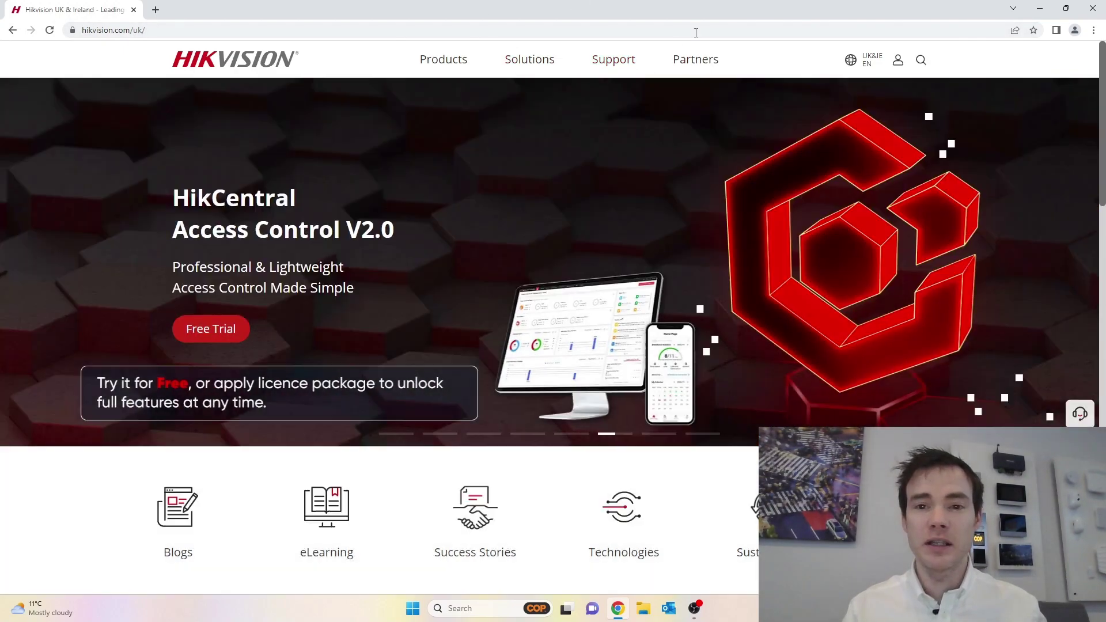
# Navigate Support > Download > Software to the HikCentral Access Control V2.0.1 page
pyautogui.click(615, 66)
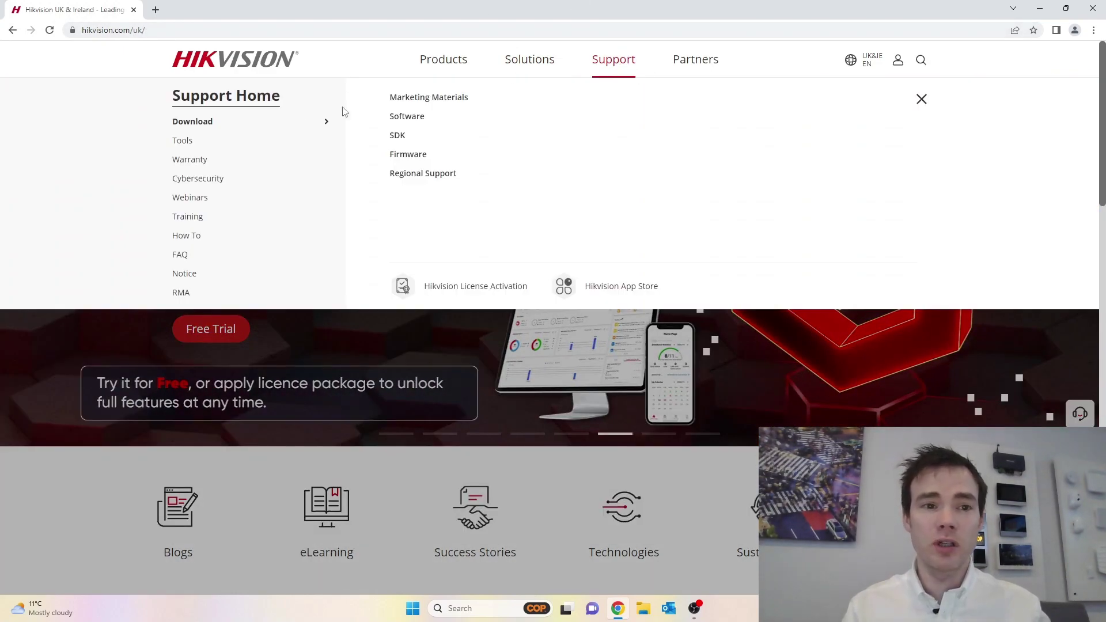
pyautogui.click(415, 117)
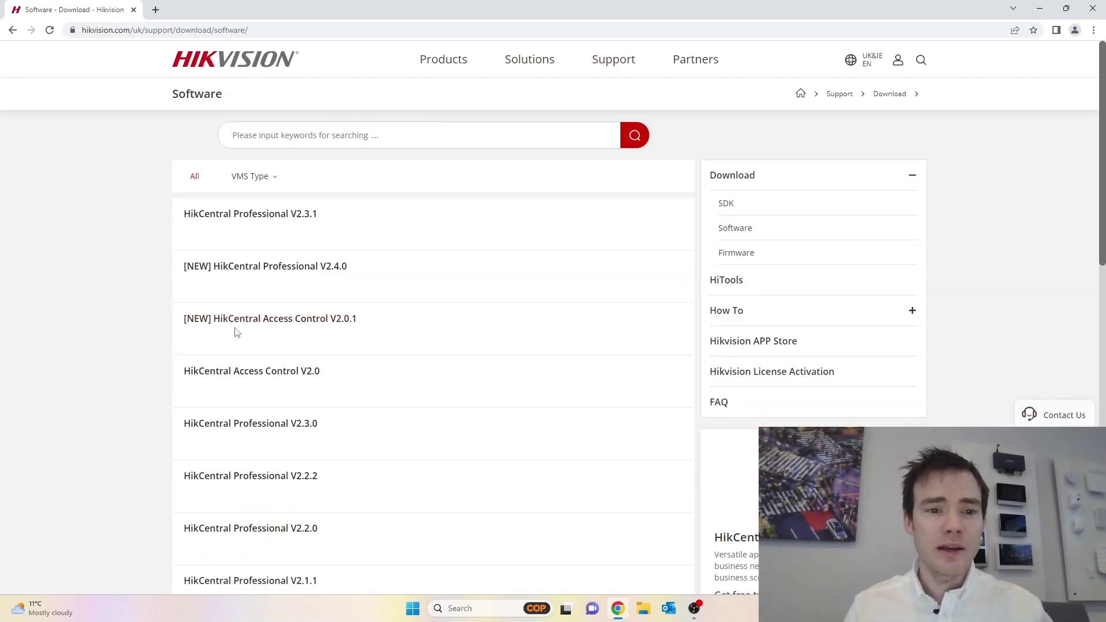
pyautogui.click(317, 325)
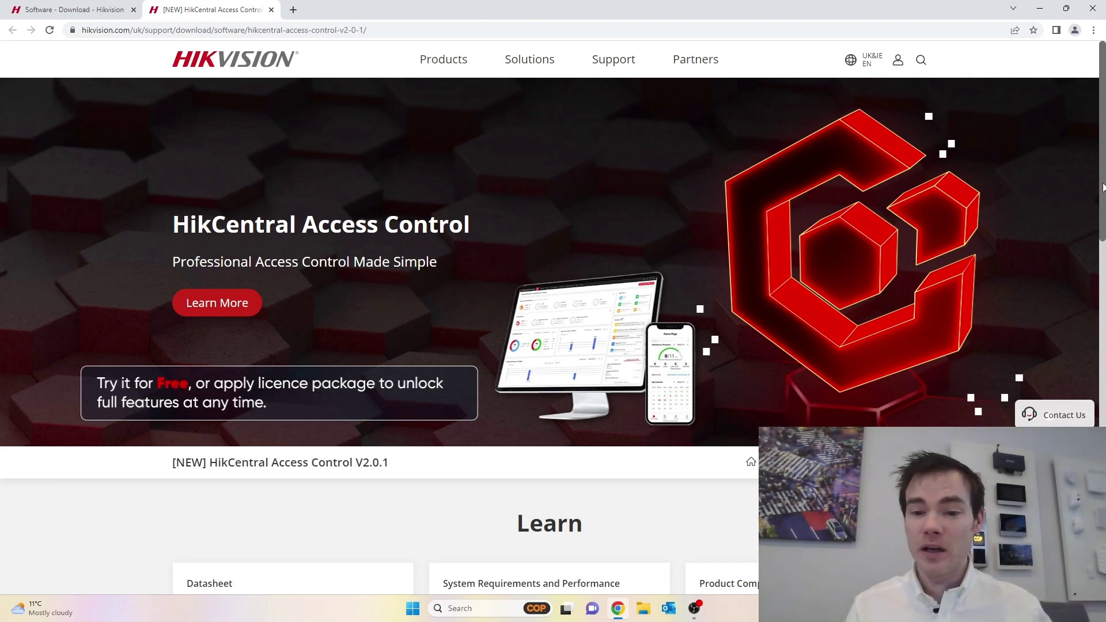
# Review the System Requirements PDF's requirements and server performance chapters, then close it
pyautogui.moveTo(1103, 187)
pyautogui.mouseDown()
pyautogui.moveTo(1103, 338)
pyautogui.moveTo(1103, 313)
pyautogui.mouseUp()
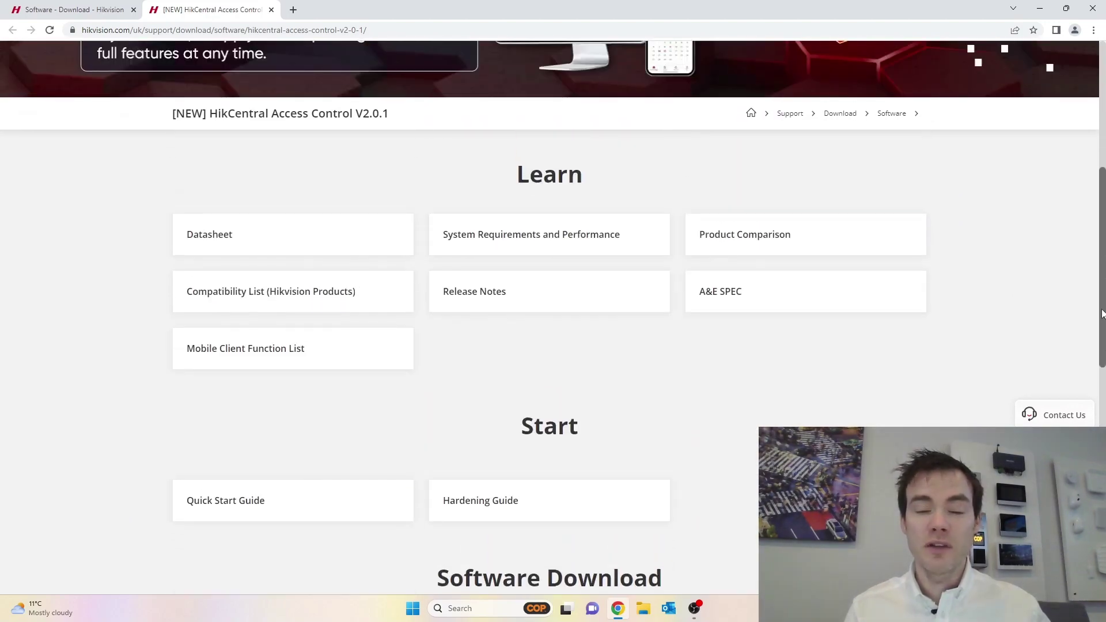
pyautogui.click(552, 240)
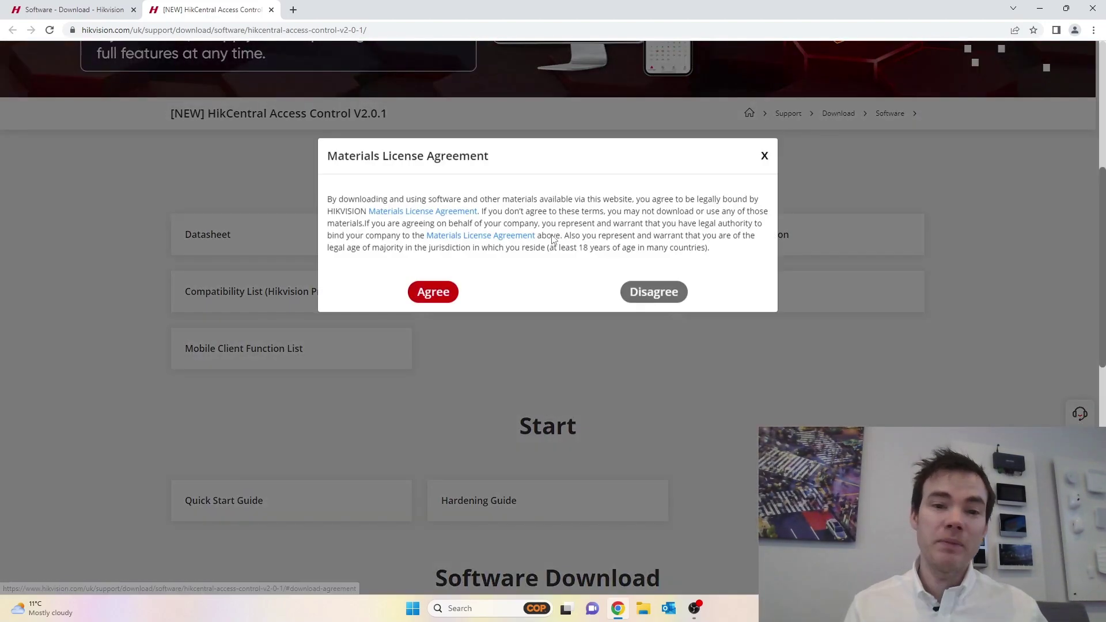
pyautogui.click(428, 294)
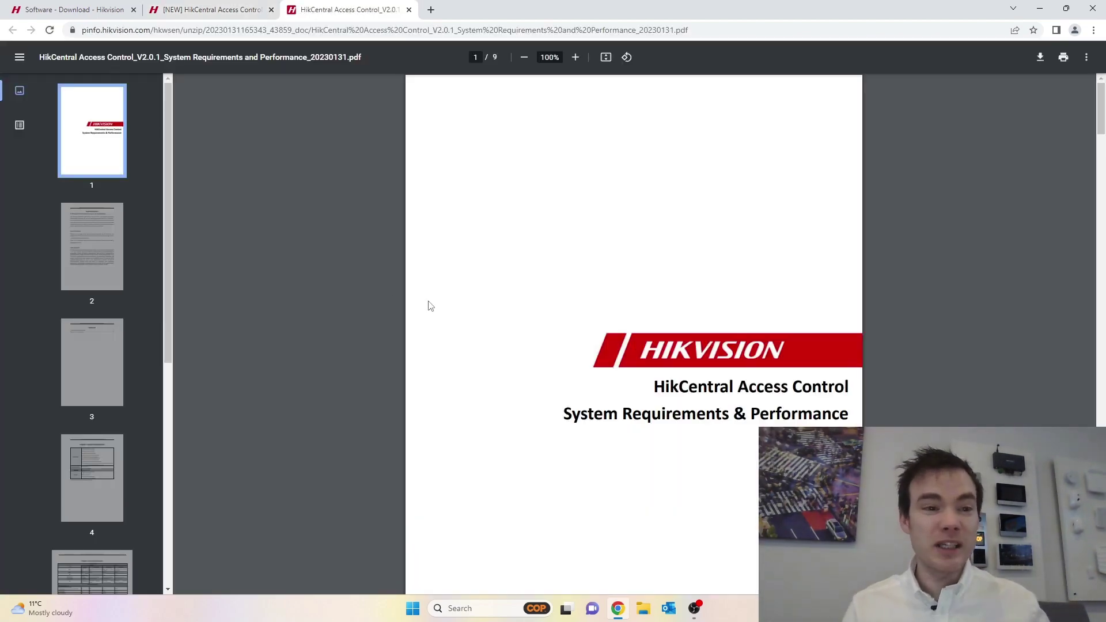
pyautogui.click(96, 471)
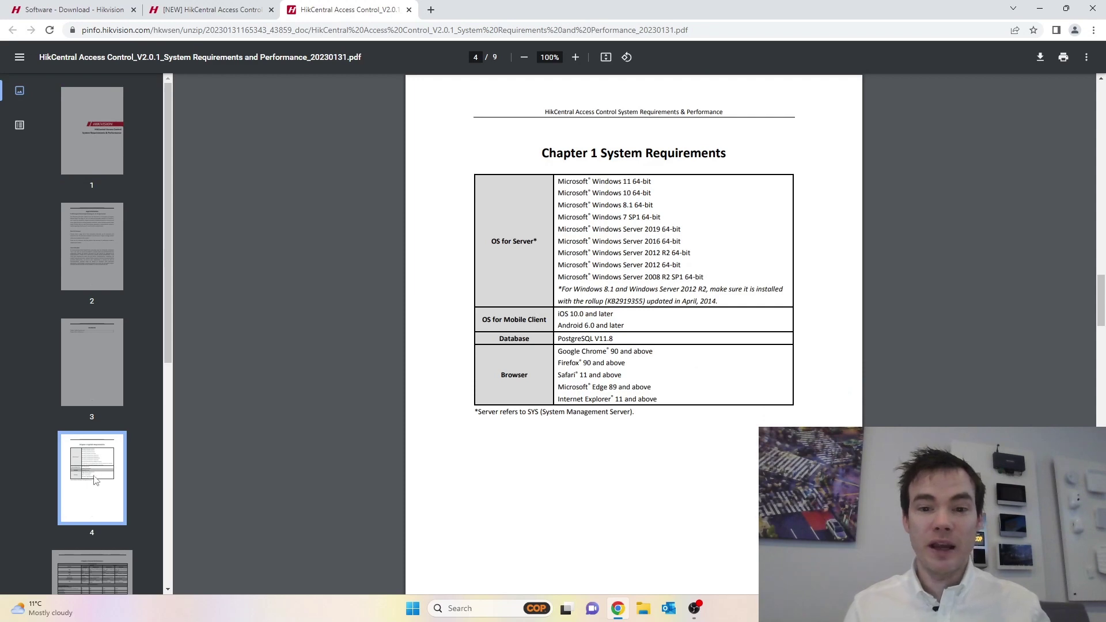
pyautogui.click(88, 569)
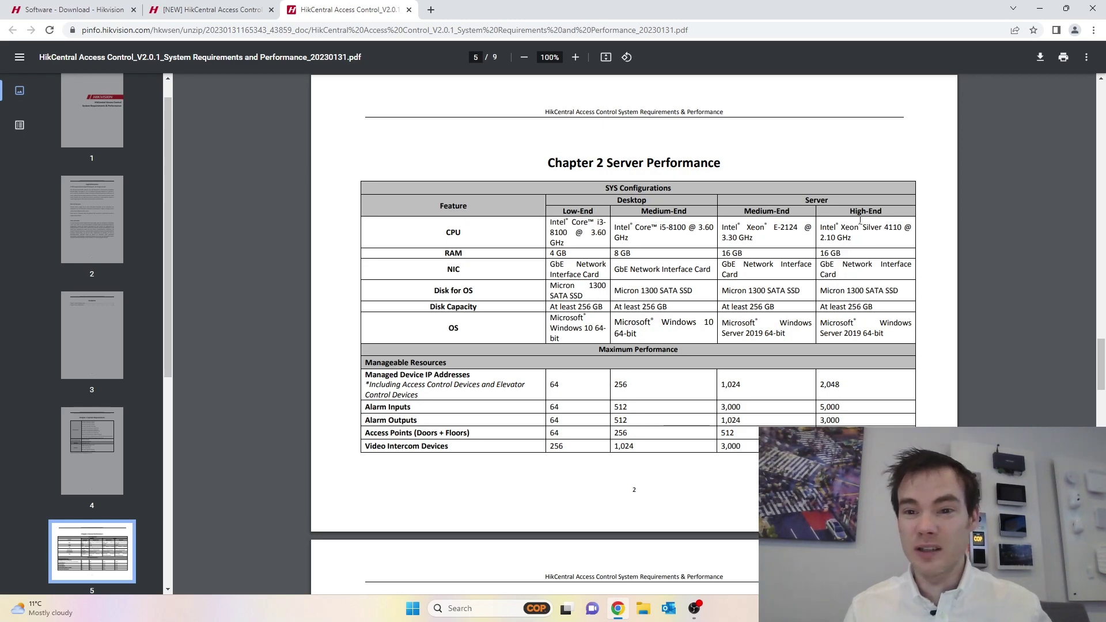
pyautogui.click(408, 10)
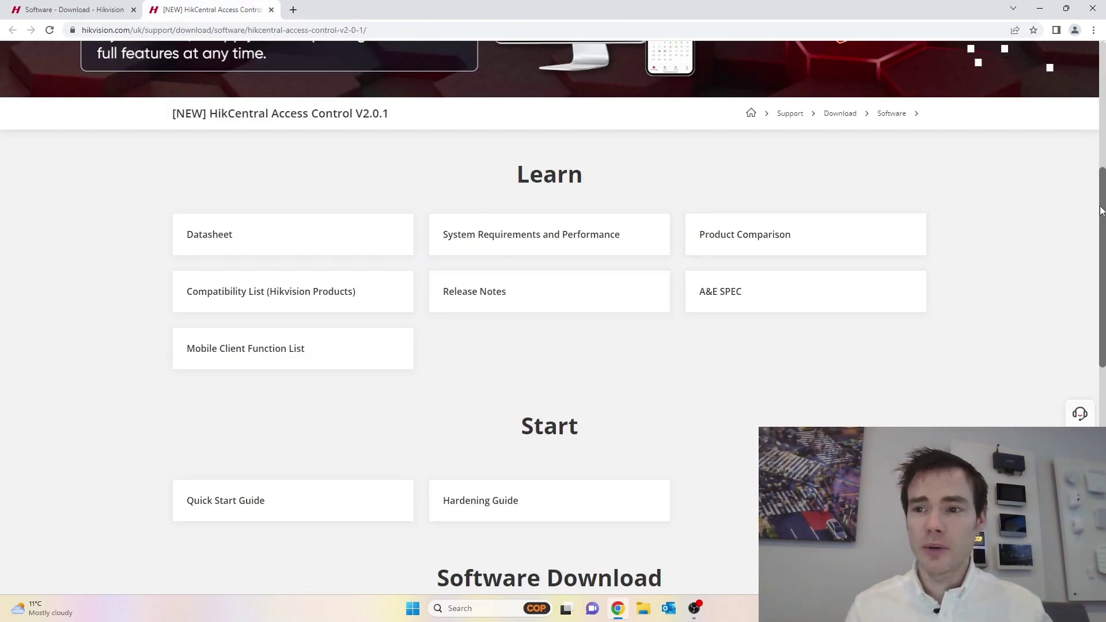
# Download the 563 MB HikCentral Access Control V2.0.1 installation package and launch its installer
pyautogui.moveTo(1102, 207); pyautogui.dragTo(1103, 311)
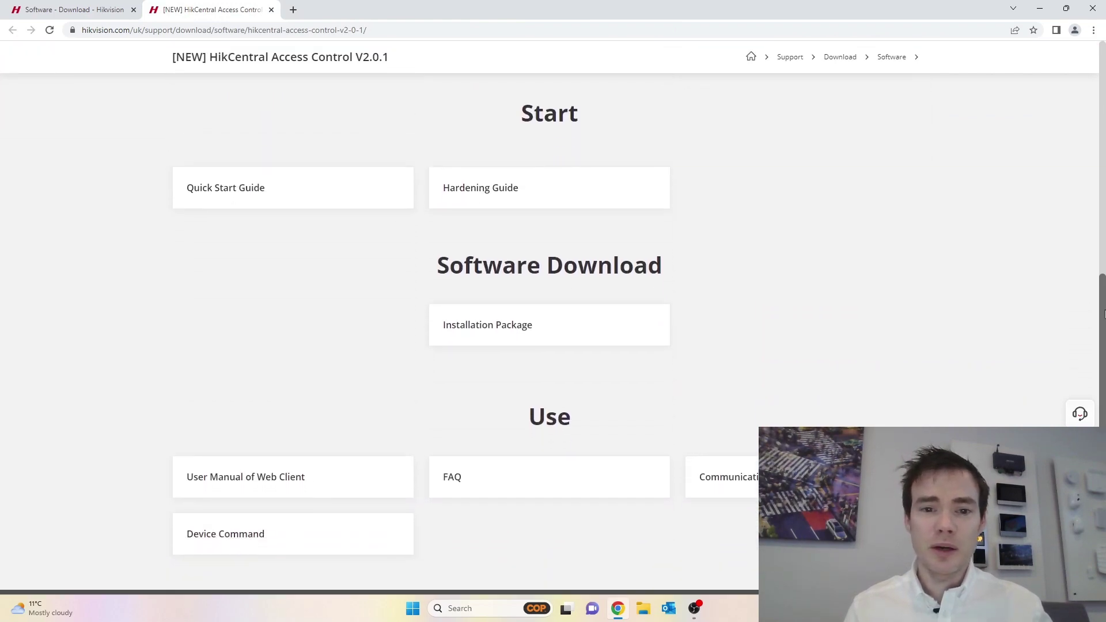
pyautogui.click(491, 336)
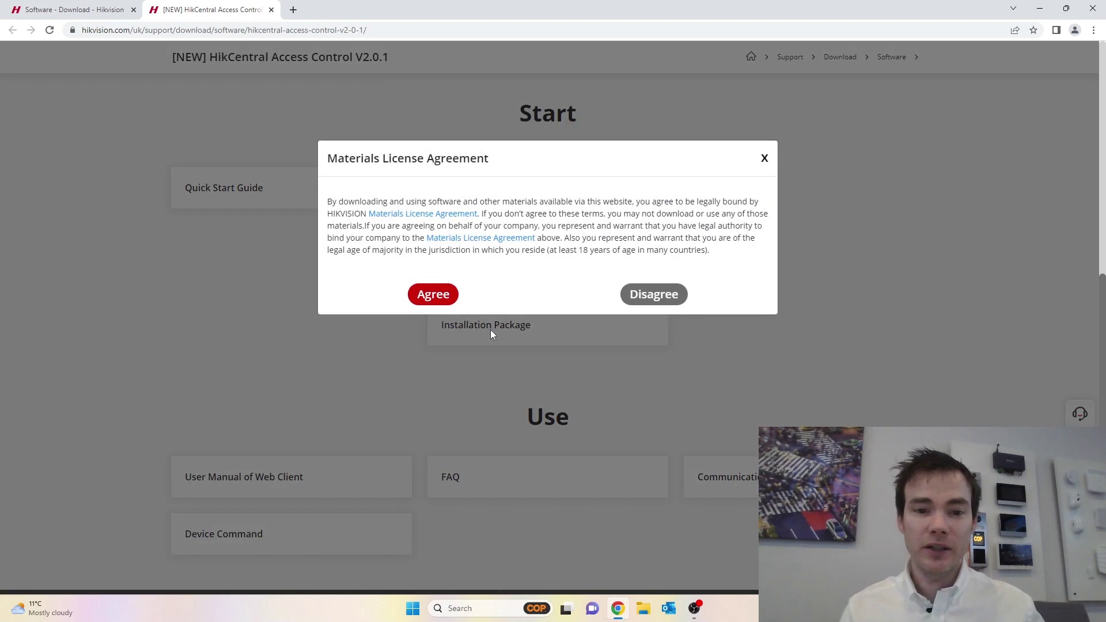
pyautogui.click(435, 295)
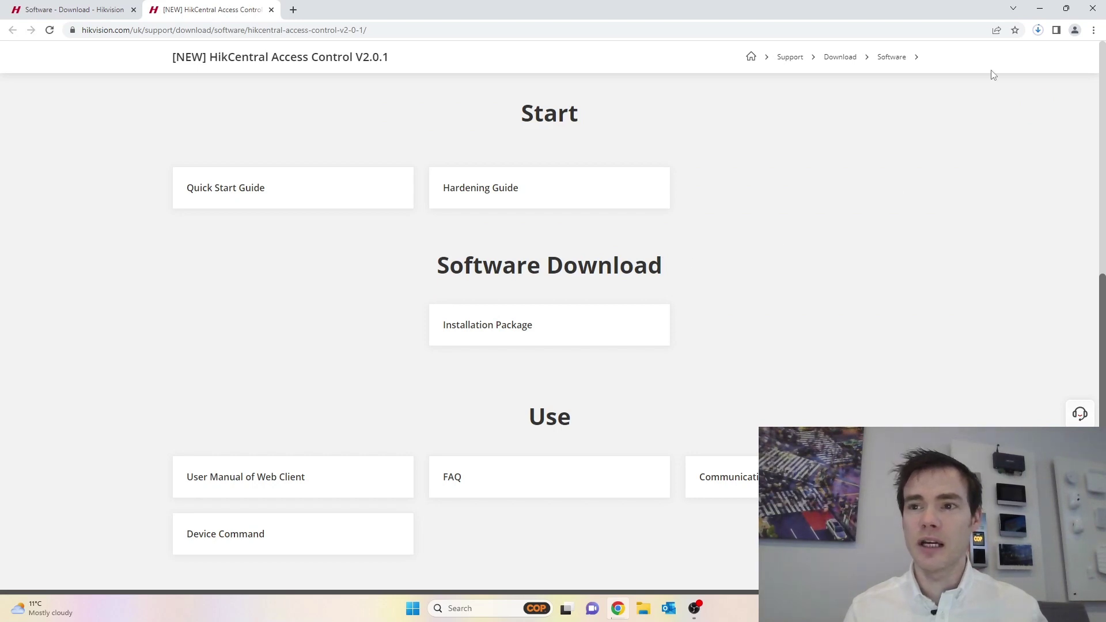
pyautogui.click(1038, 30)
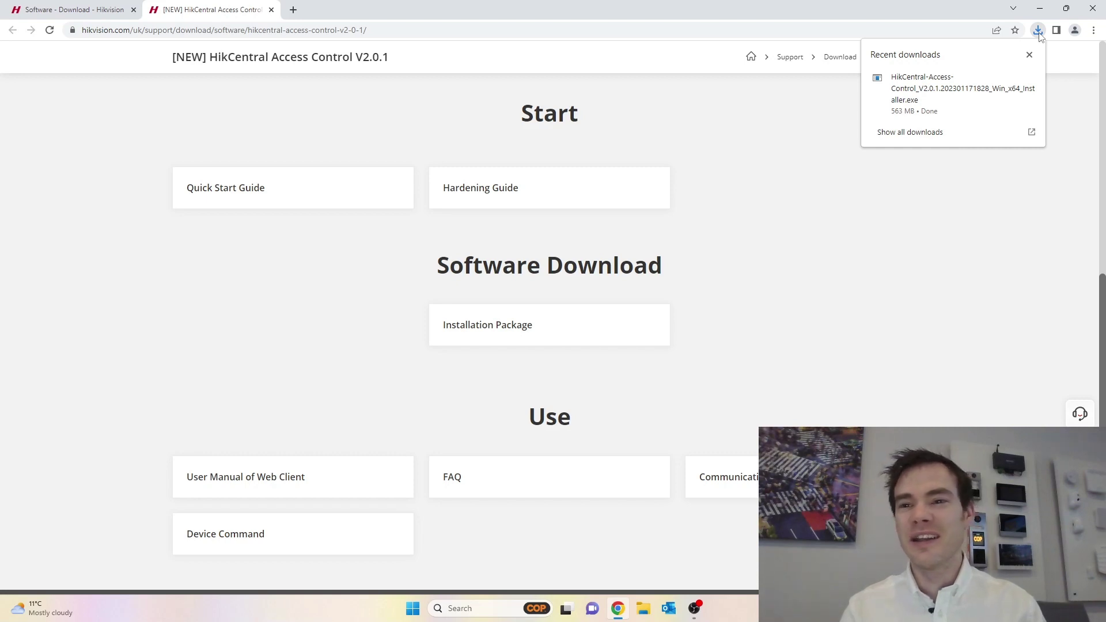
pyautogui.moveTo(950, 93)
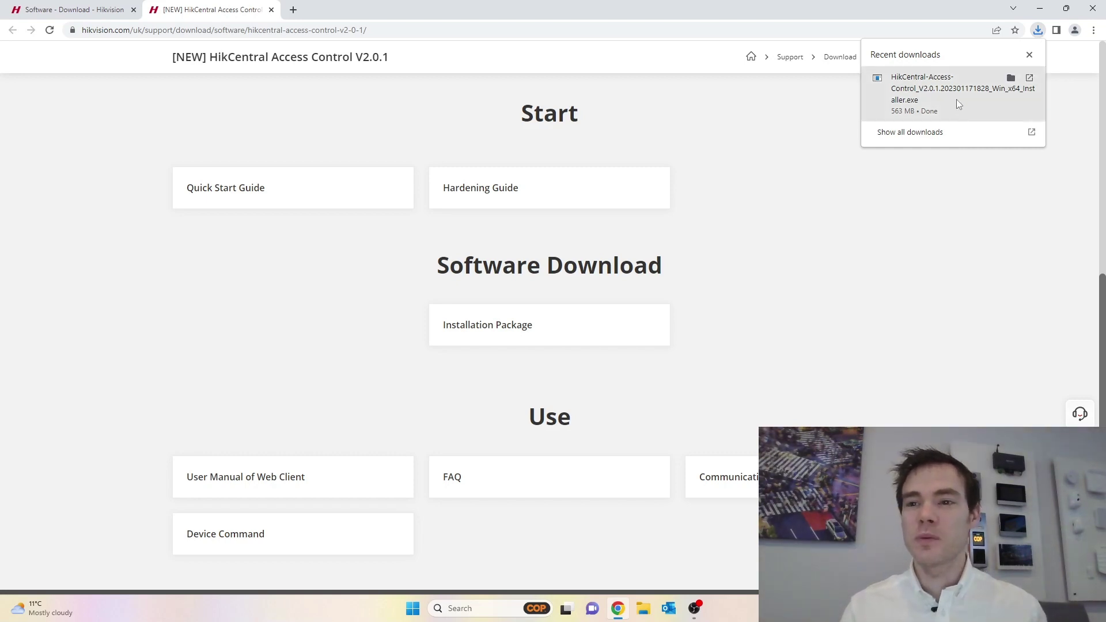
pyautogui.click(935, 85)
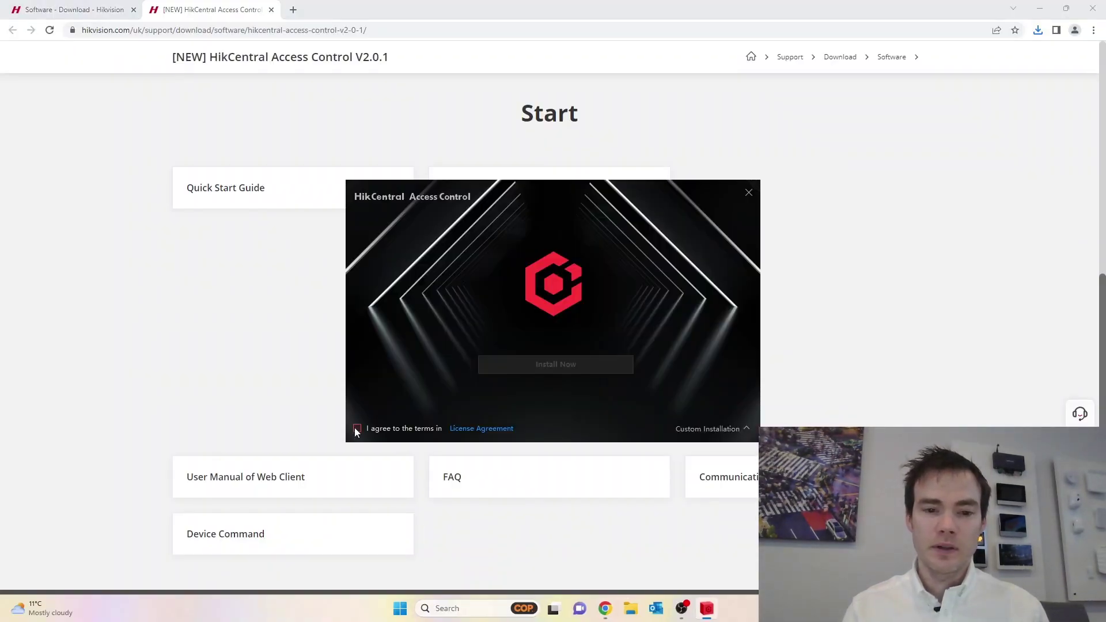
# Agree to the license terms and start installing HikCentral Access Control
pyautogui.click(356, 430)
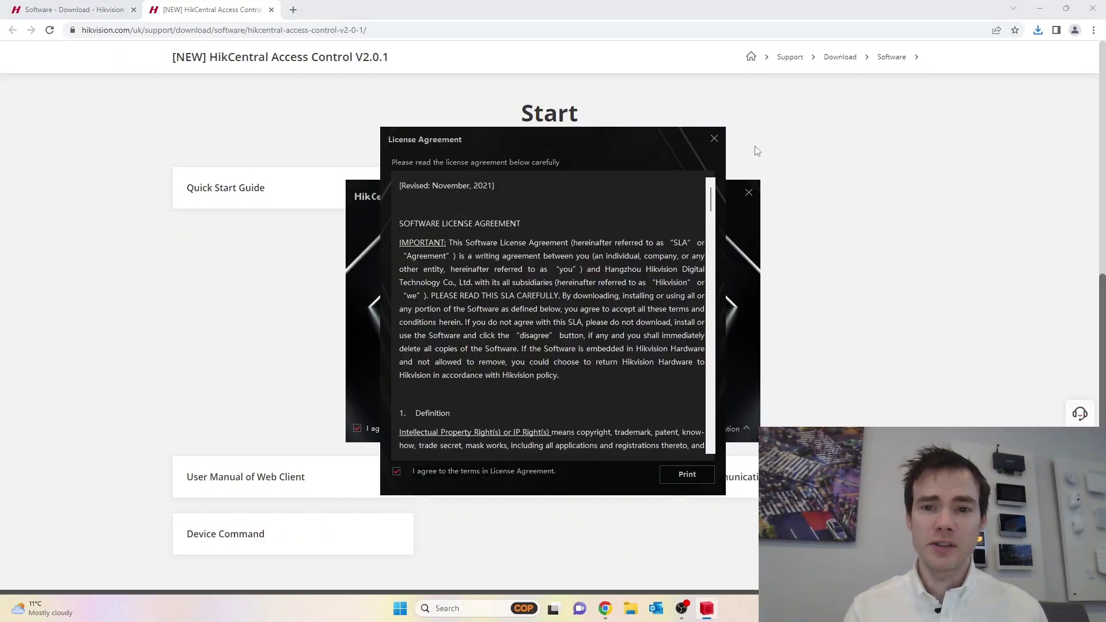
pyautogui.click(714, 139)
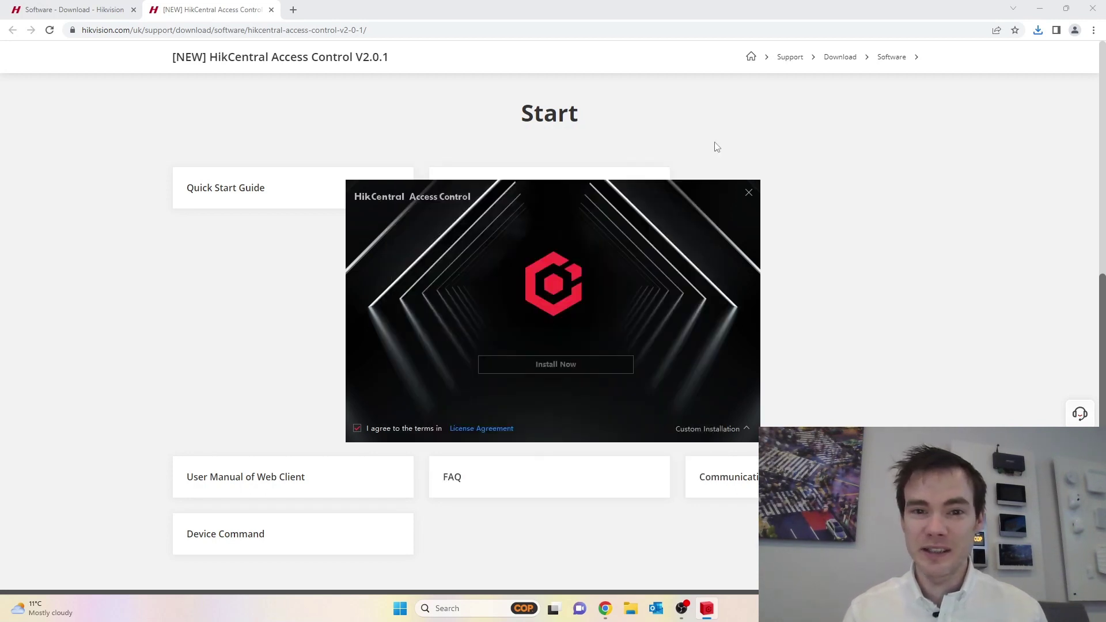
pyautogui.click(551, 367)
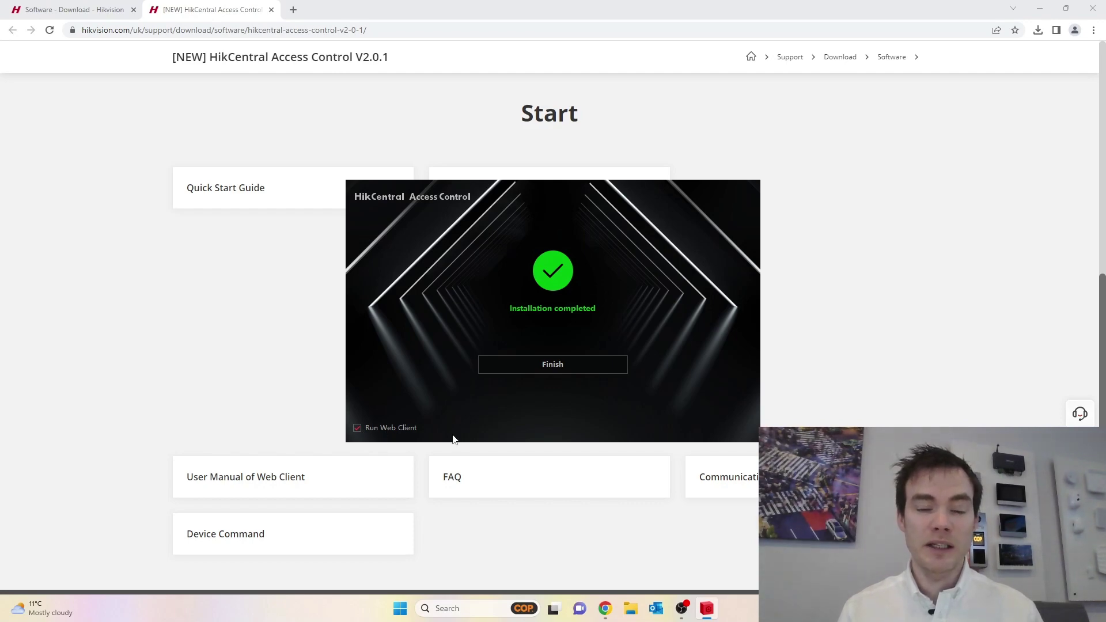
# Finish setup, add the five service programs to the firewall allowlist, and close Service Manager
pyautogui.click(560, 362)
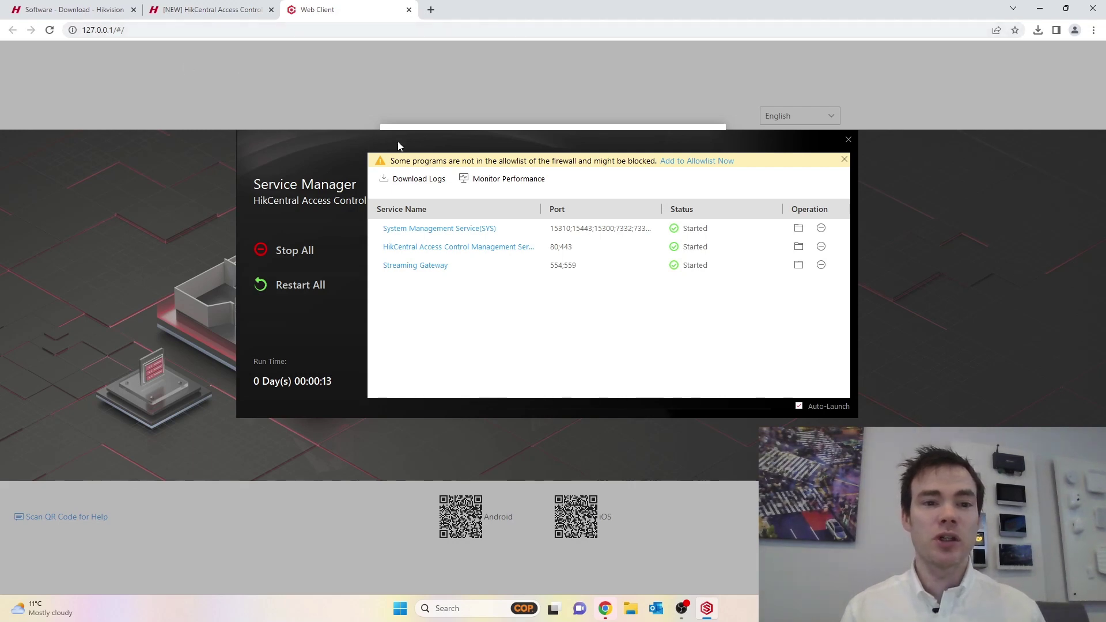
pyautogui.moveTo(397, 140)
pyautogui.mouseDown()
pyautogui.moveTo(275, 129)
pyautogui.moveTo(376, 102)
pyautogui.moveTo(366, 89)
pyautogui.moveTo(382, 142)
pyautogui.moveTo(405, 153)
pyautogui.mouseUp()
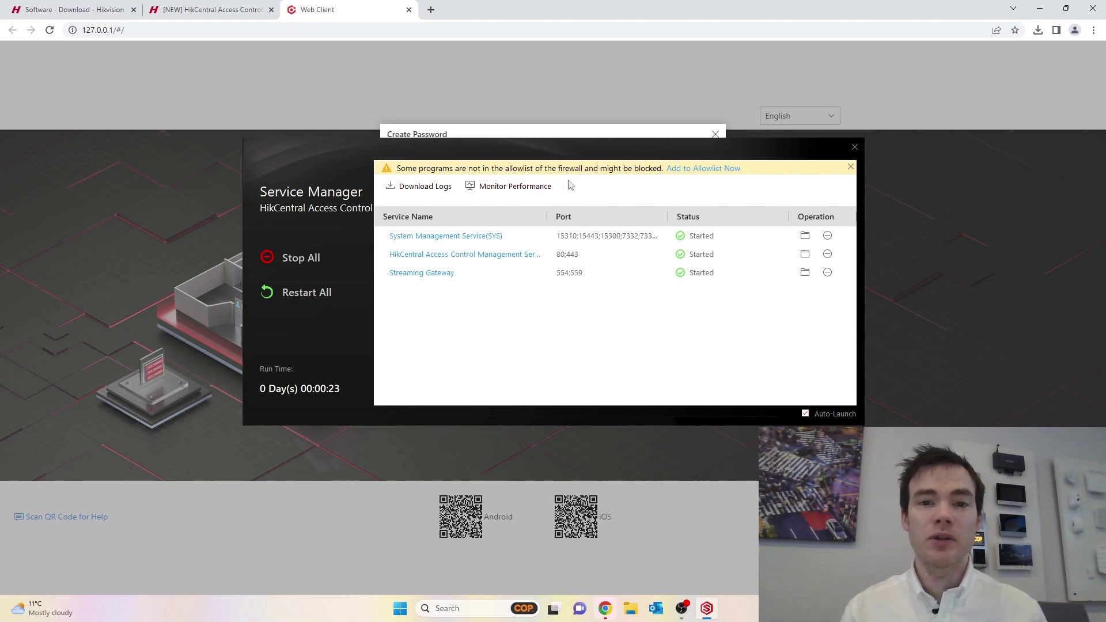
pyautogui.click(715, 168)
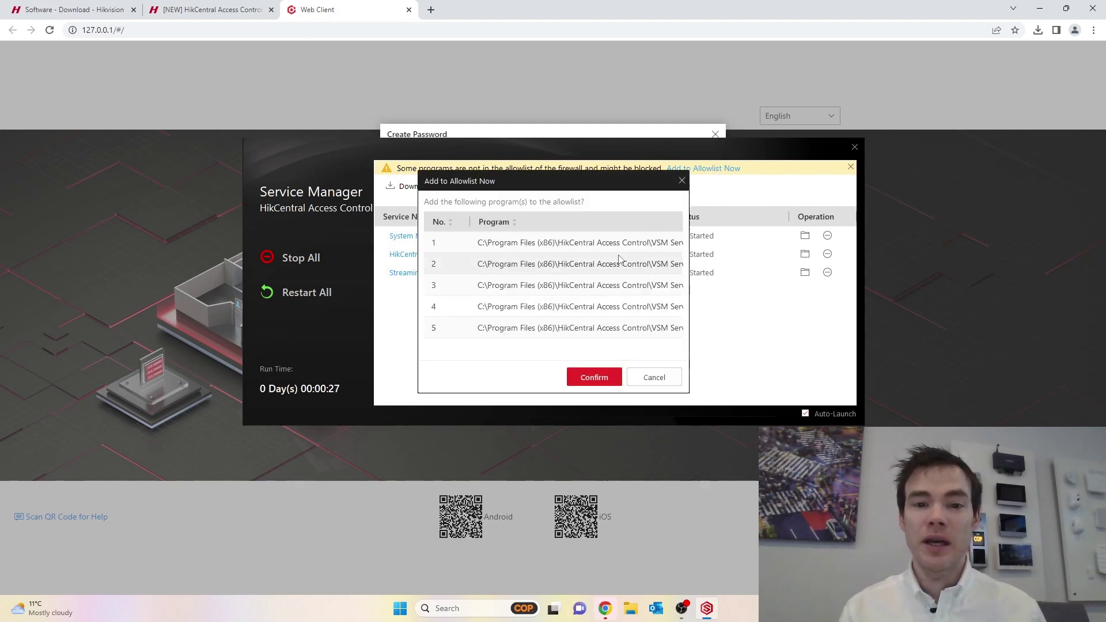
pyautogui.click(594, 379)
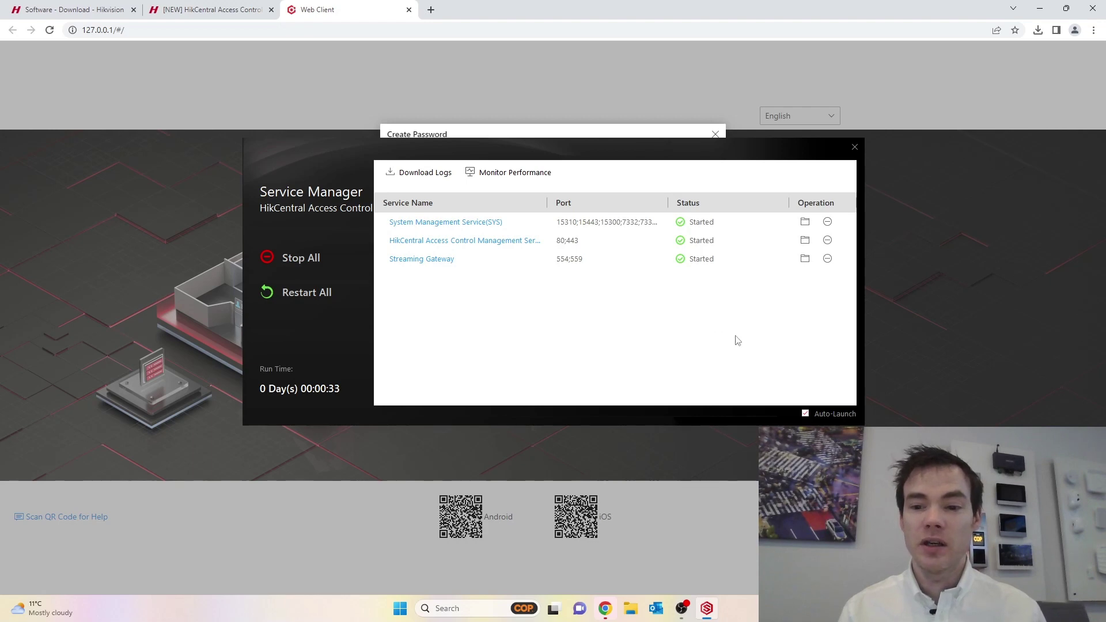
pyautogui.click(854, 148)
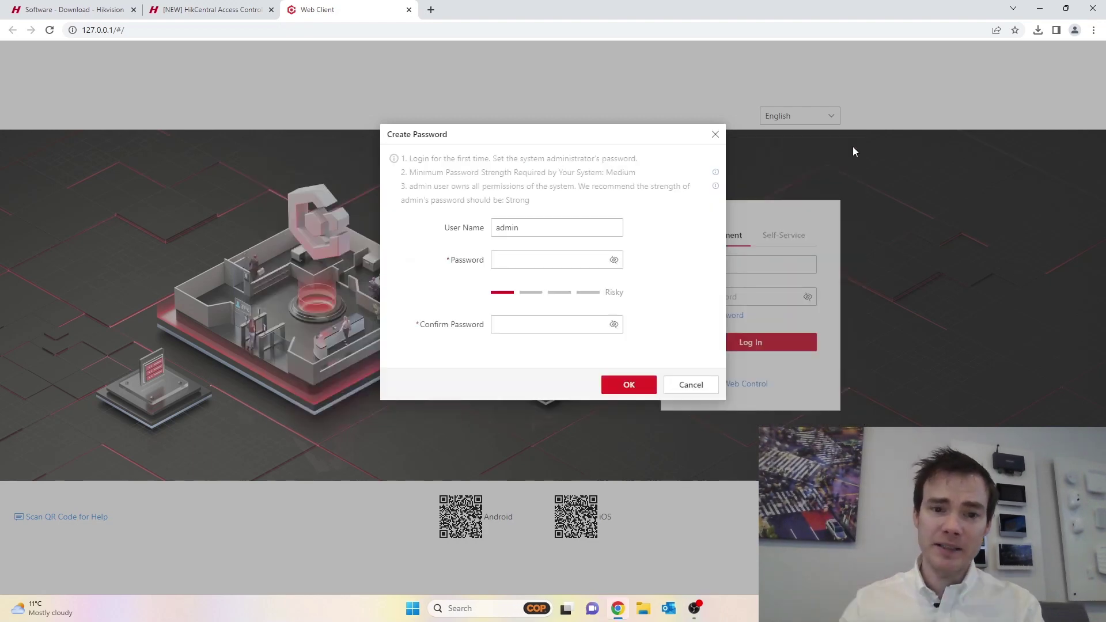
pyautogui.click(501, 261)
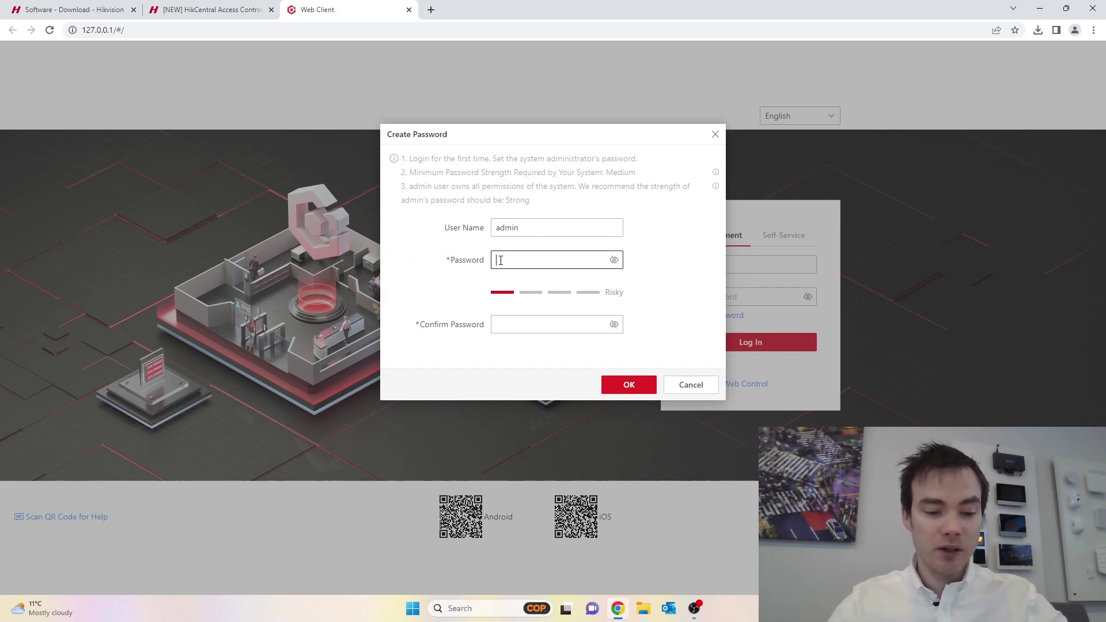
pyautogui.press('Tab')
pyautogui.click(613, 385)
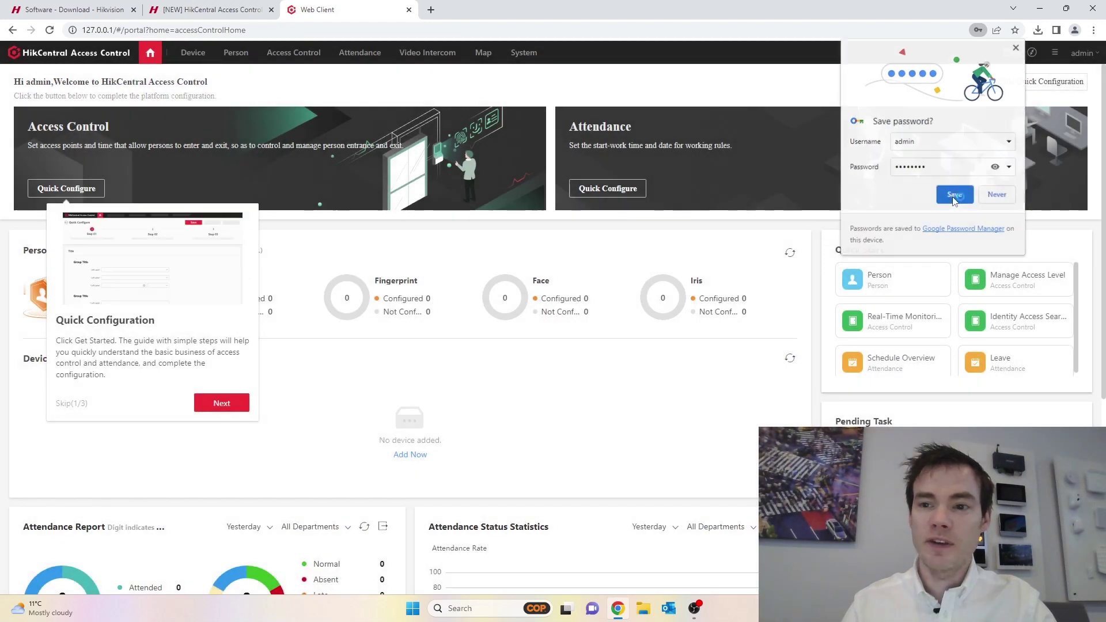
pyautogui.click(954, 195)
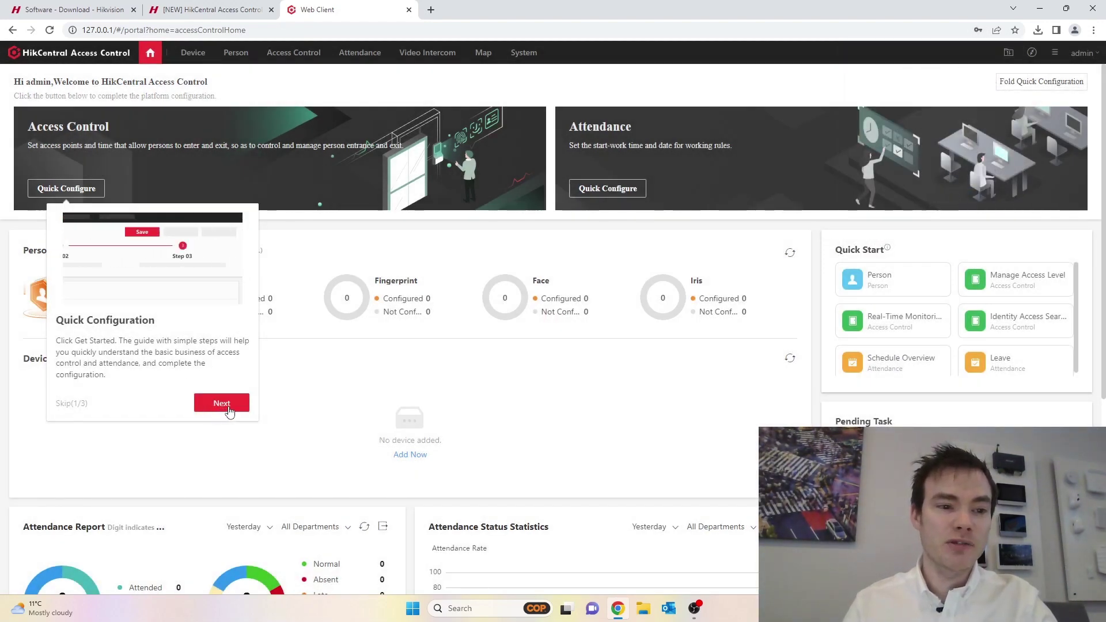
# Step through the welcome guide's Quick Start and Pending Task tips, then dismiss it
pyautogui.click(222, 405)
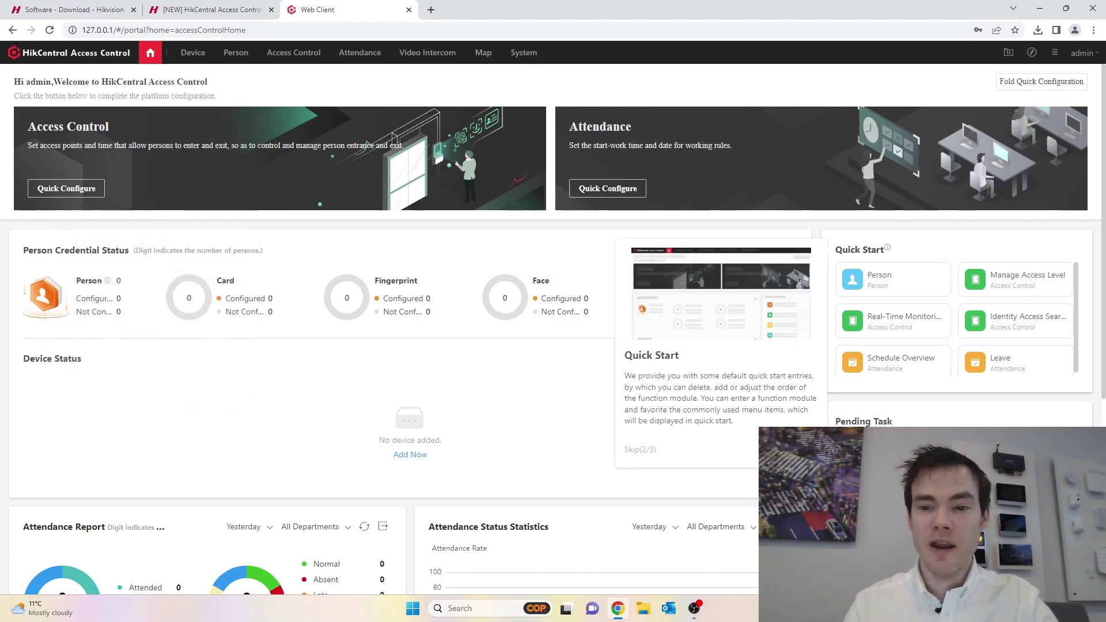
pyautogui.click(790, 449)
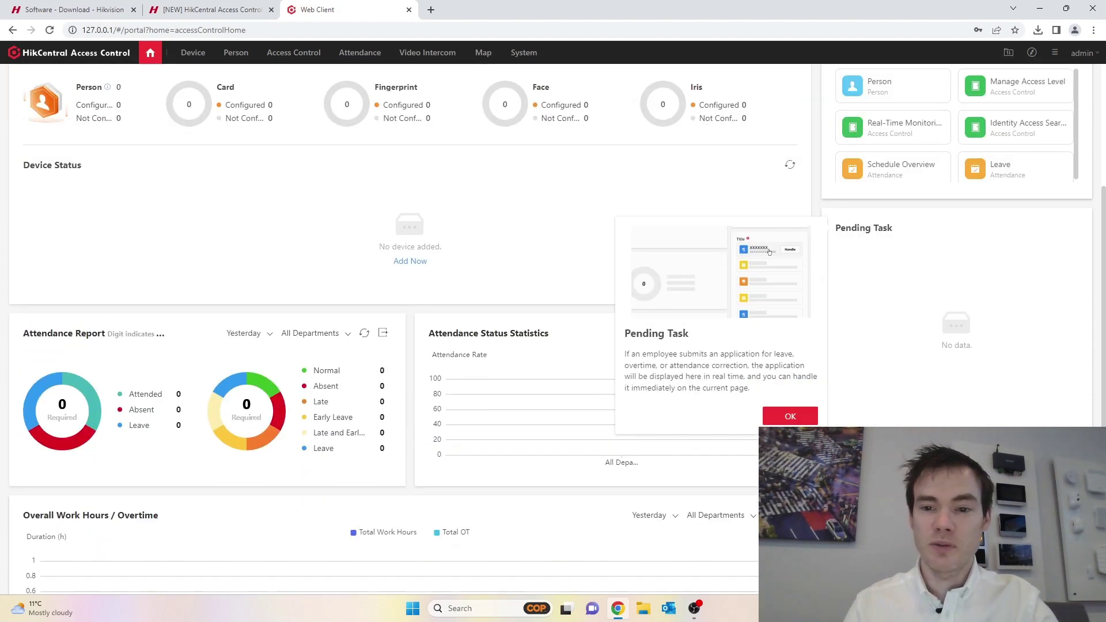
pyautogui.click(790, 417)
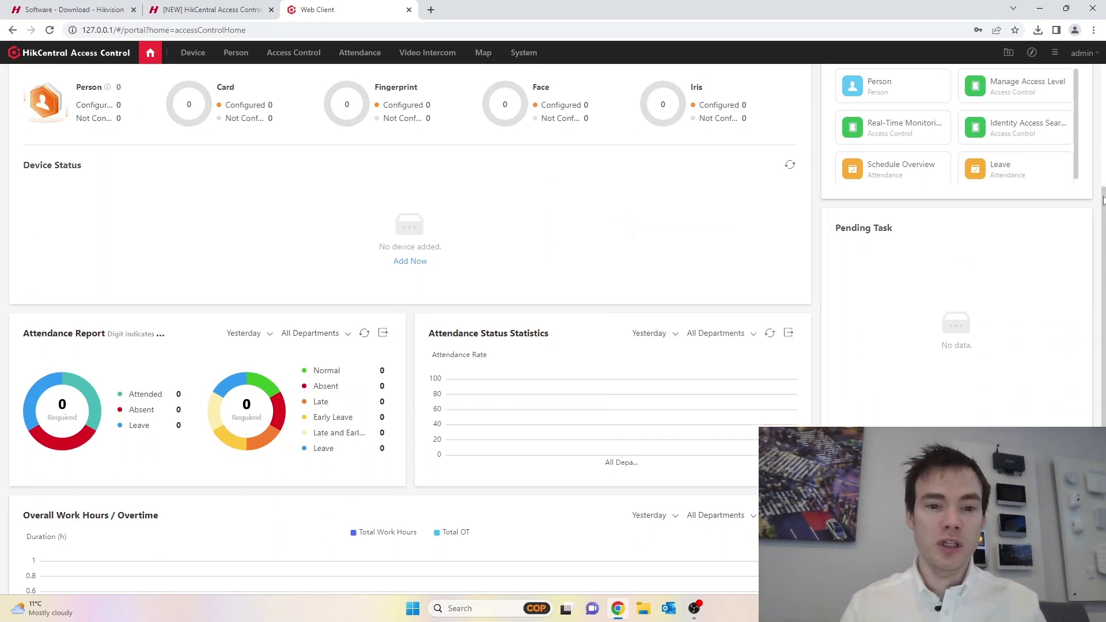
# Review the dashboard's Alarm and Access Control Event lists, then fold Quick Configuration
pyautogui.moveTo(1103, 197)
pyautogui.mouseDown()
pyautogui.moveTo(1103, 75)
pyautogui.moveTo(1104, 134)
pyautogui.mouseUp()
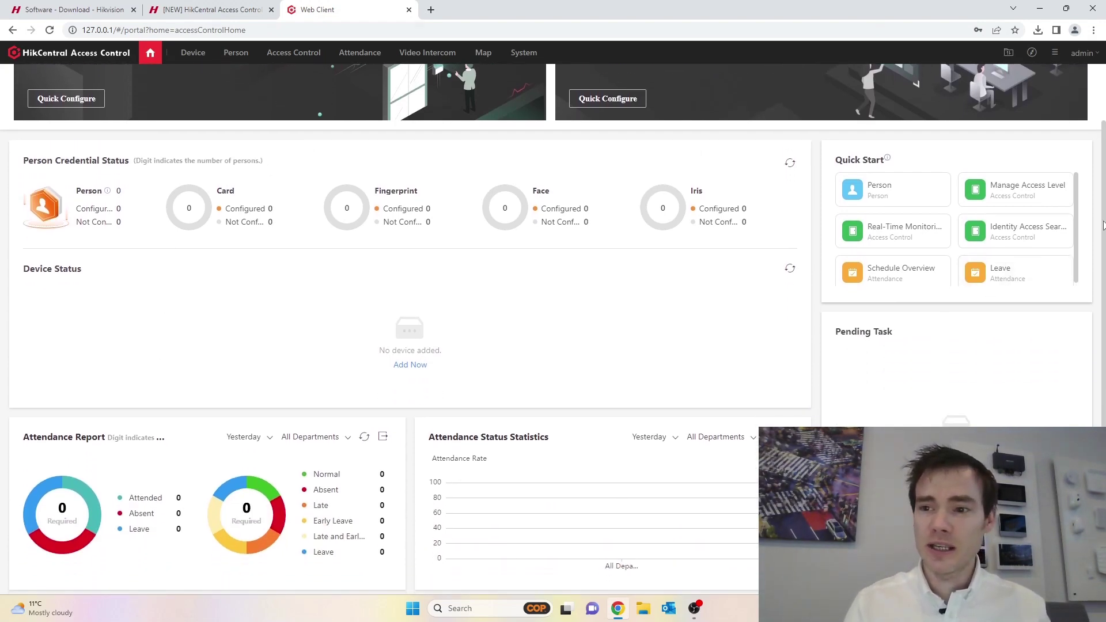
pyautogui.scroll(-4, 1104, 226)
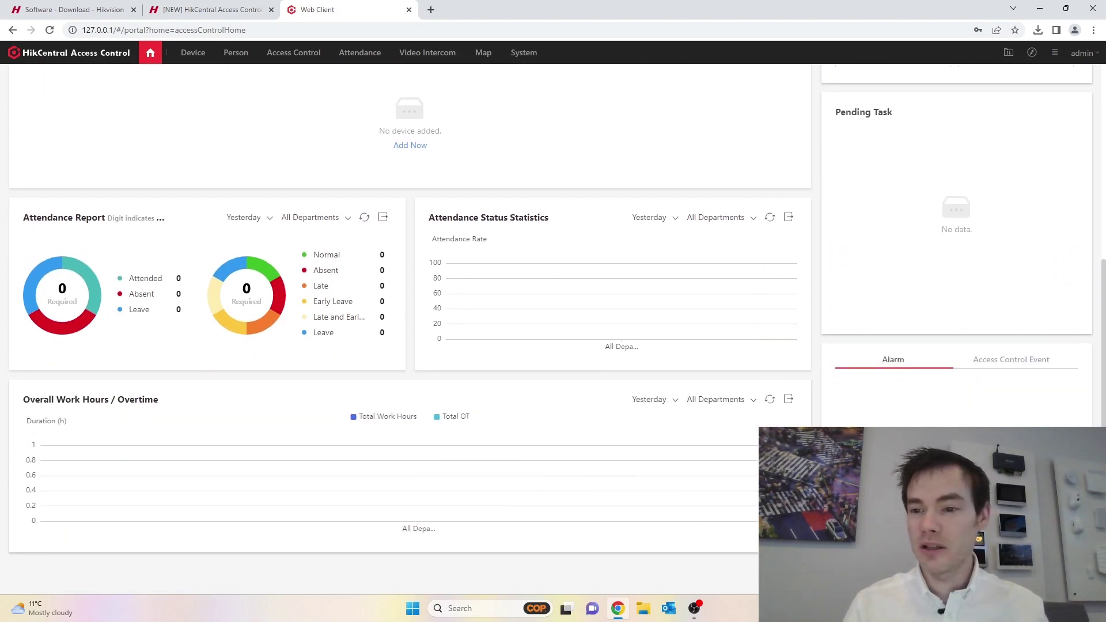
pyautogui.click(1013, 364)
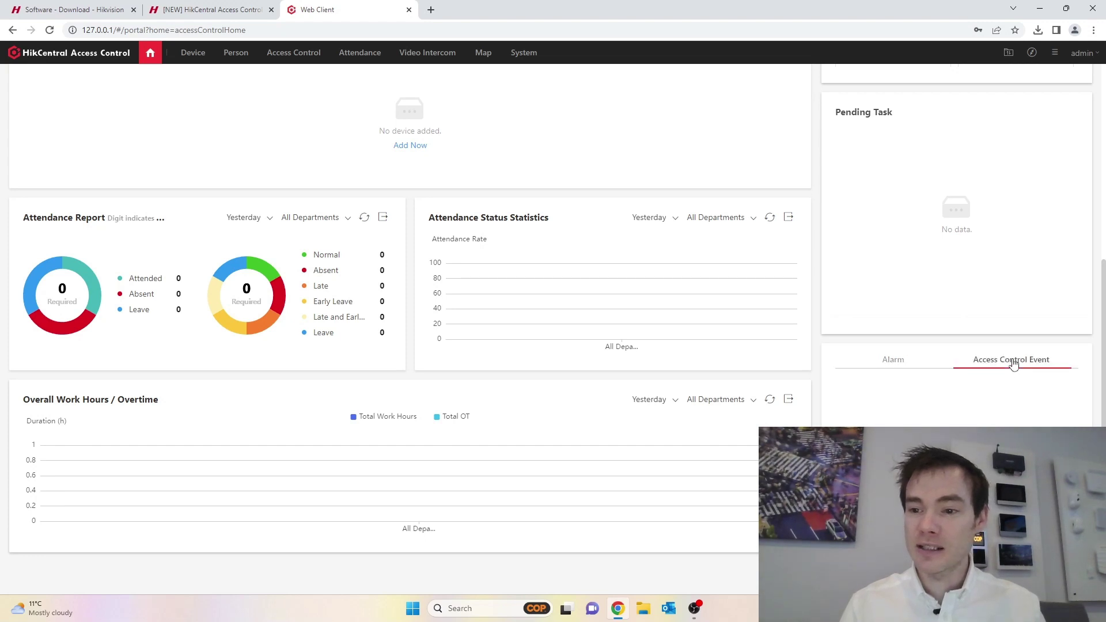
pyautogui.click(893, 364)
pyautogui.scroll(3, 1104, 287)
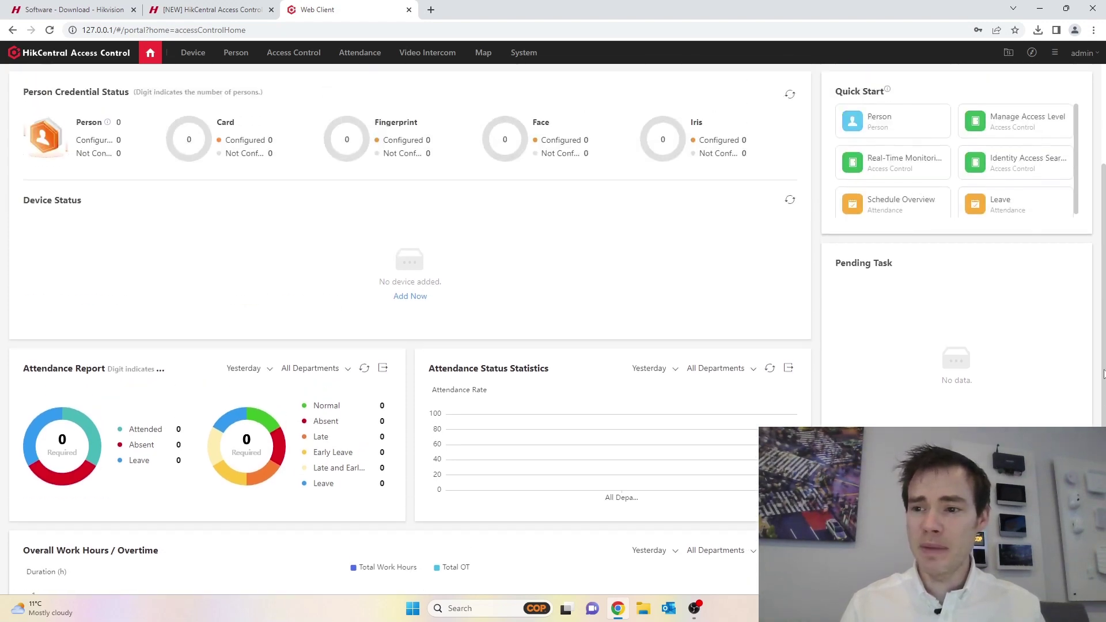
pyautogui.scroll(3, 1104, 287)
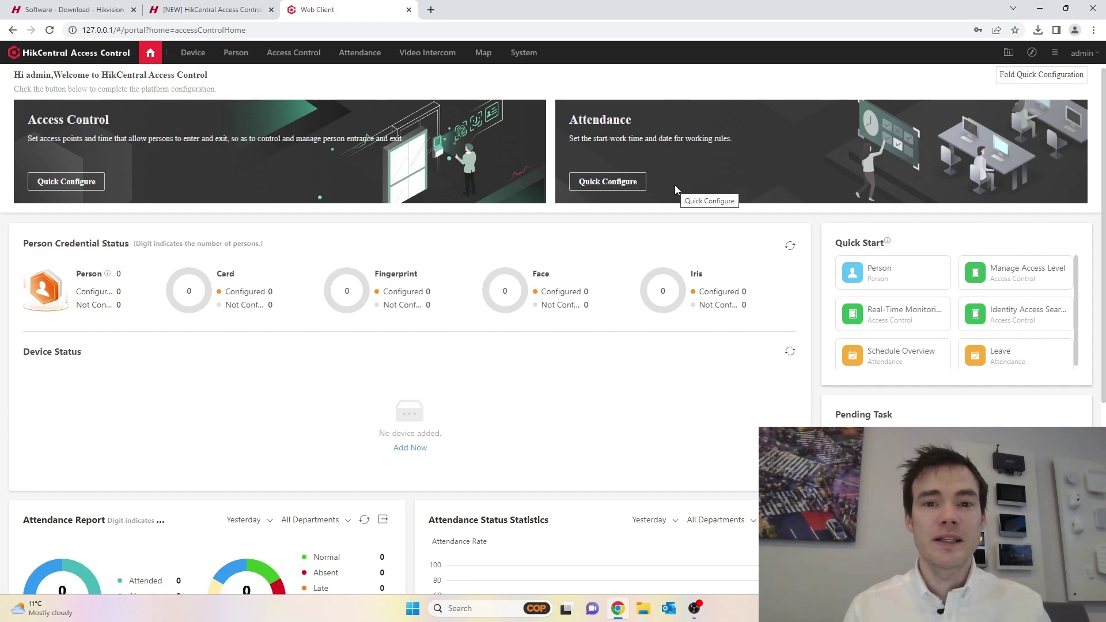
pyautogui.click(1013, 79)
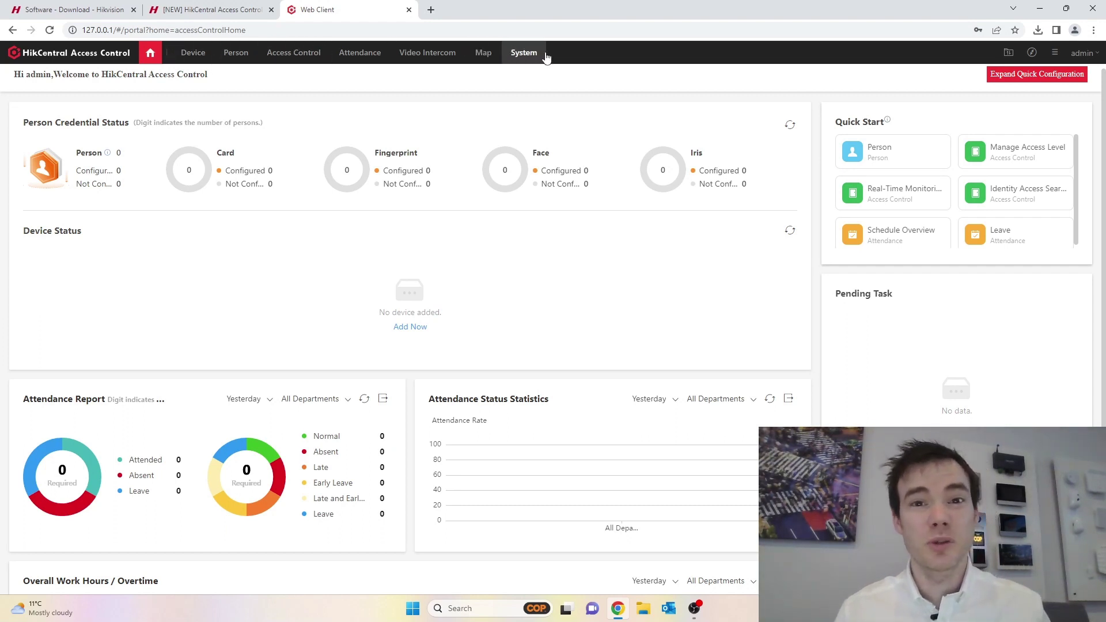
# Install the HCWebControl component from the System page's hint and start its service
pyautogui.click(1031, 53)
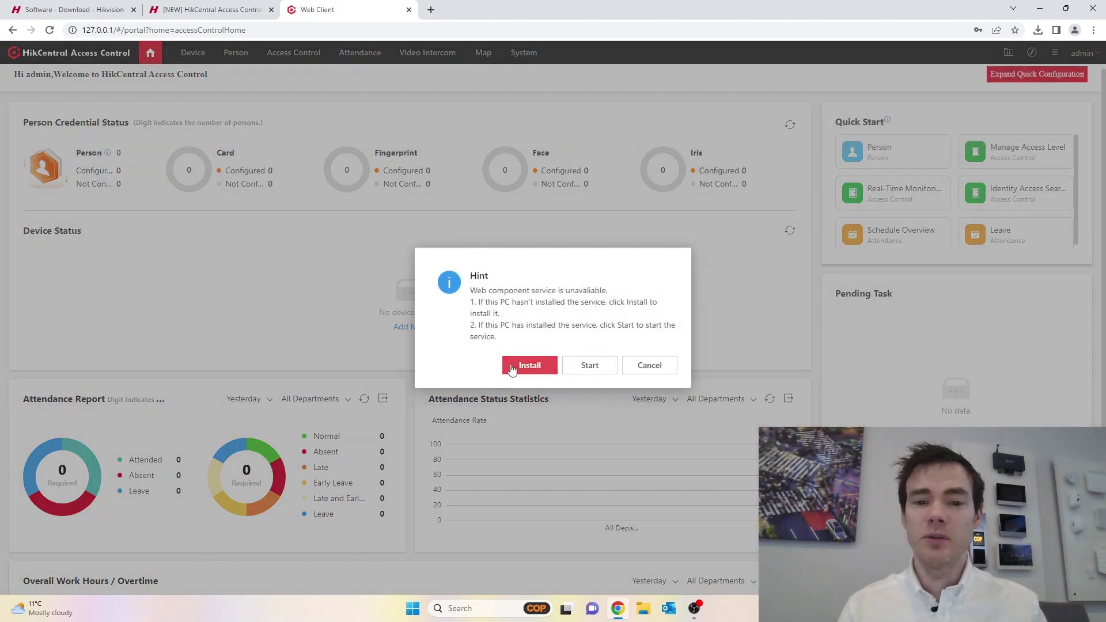
pyautogui.click(527, 366)
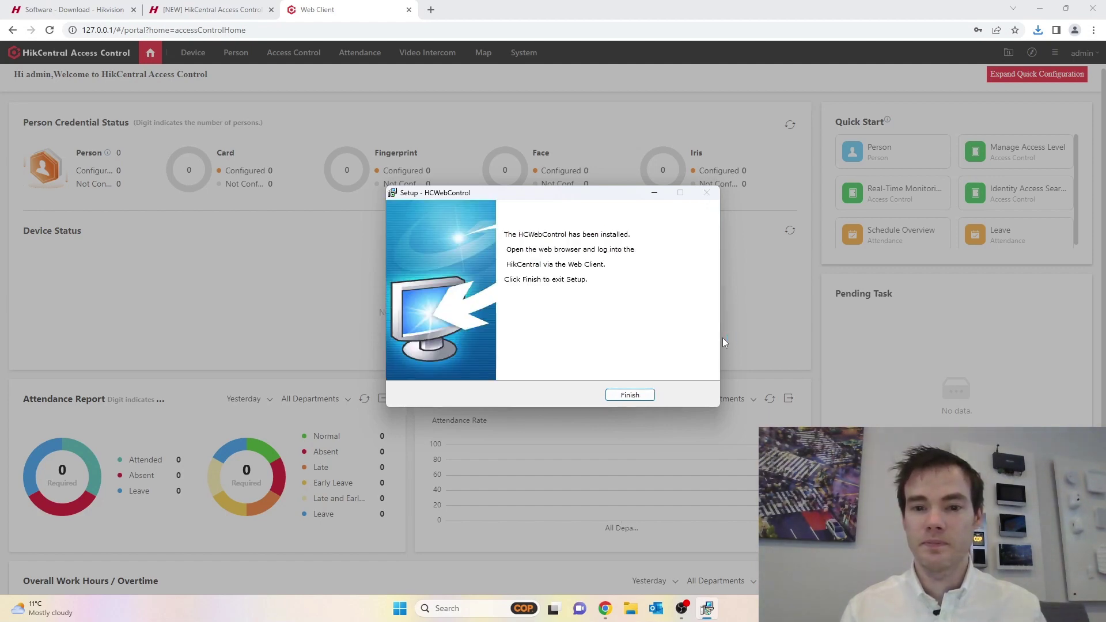
pyautogui.click(628, 393)
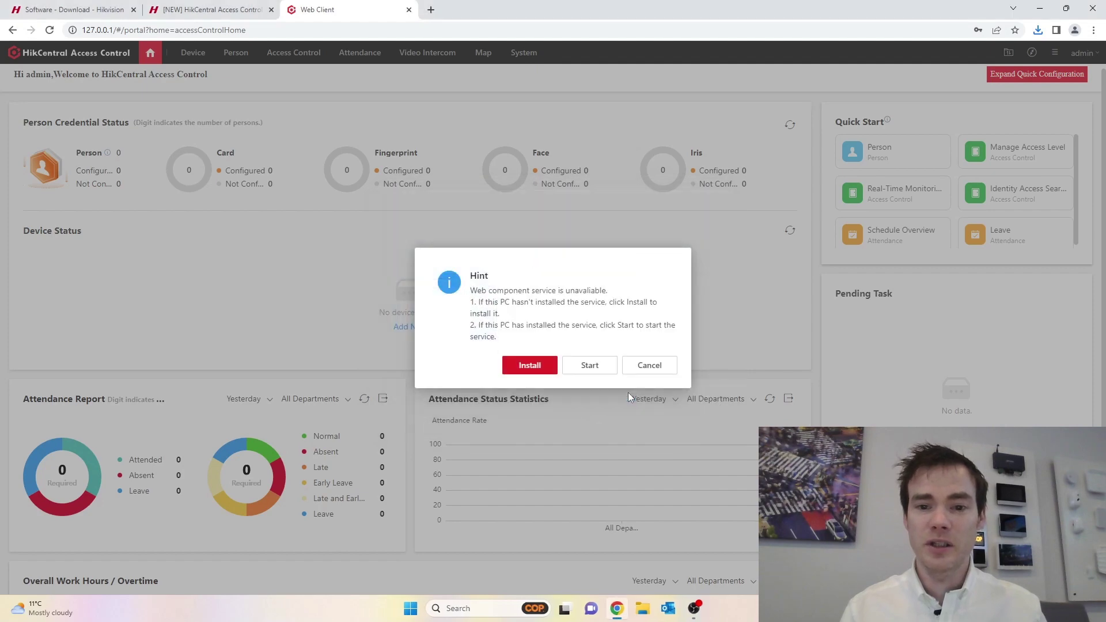
pyautogui.click(588, 367)
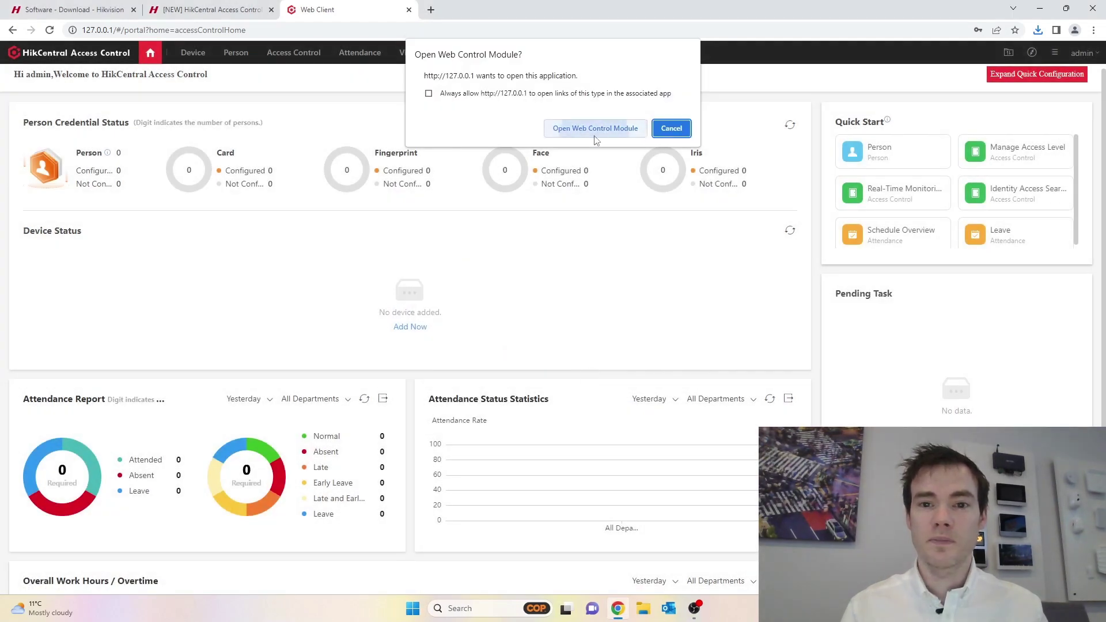
# Open the Web Control Module, re-expand Quick Configuration, and view the free License Details
pyautogui.click(595, 138)
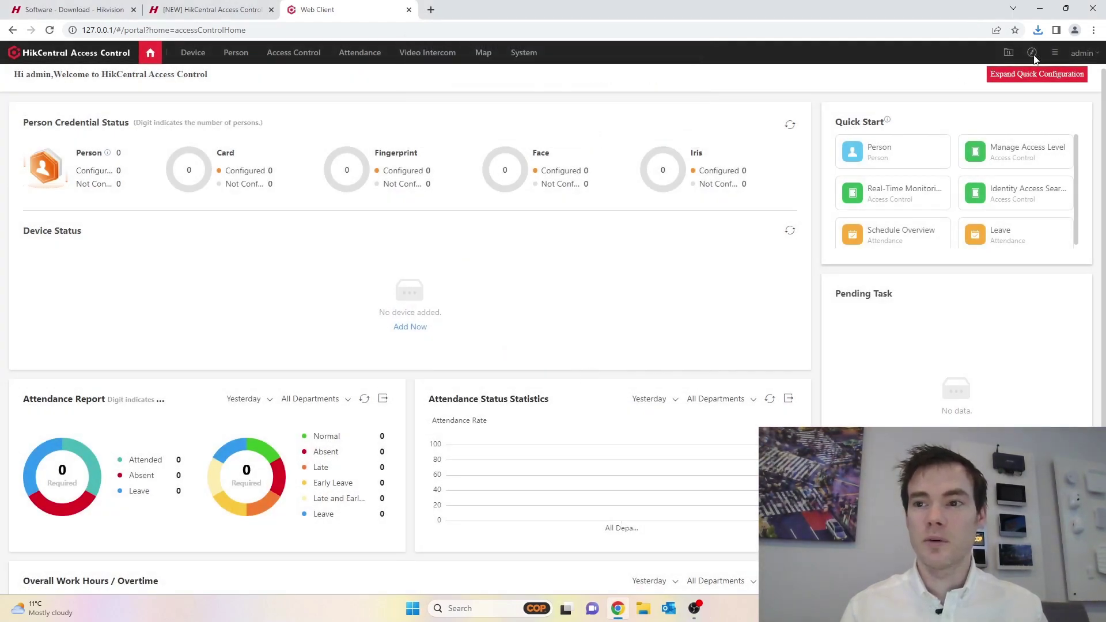
pyautogui.click(1035, 74)
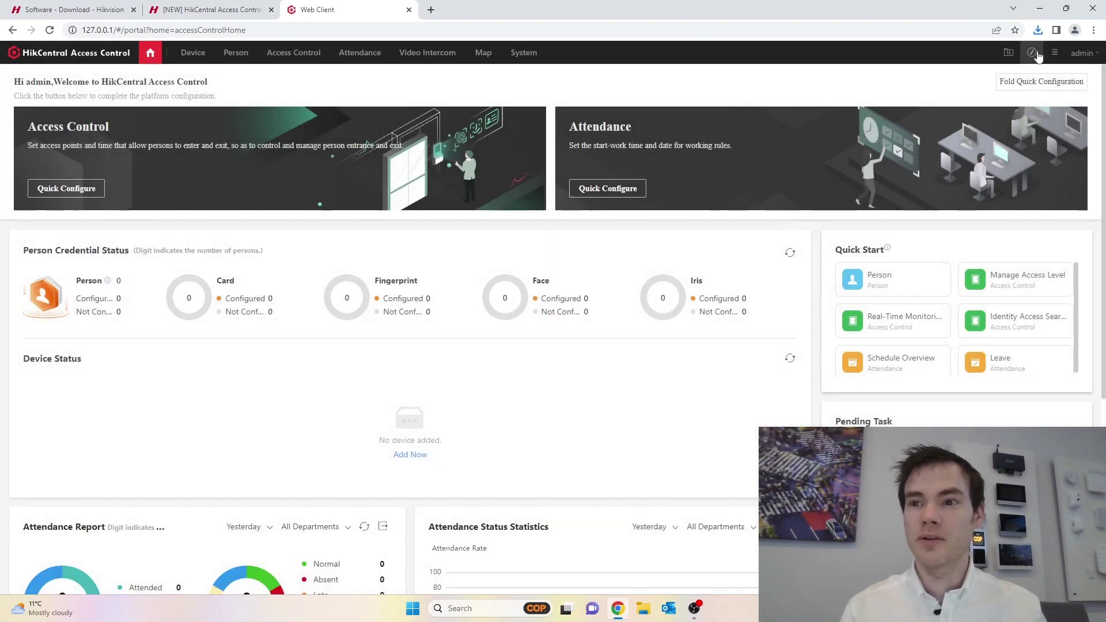
pyautogui.click(1032, 55)
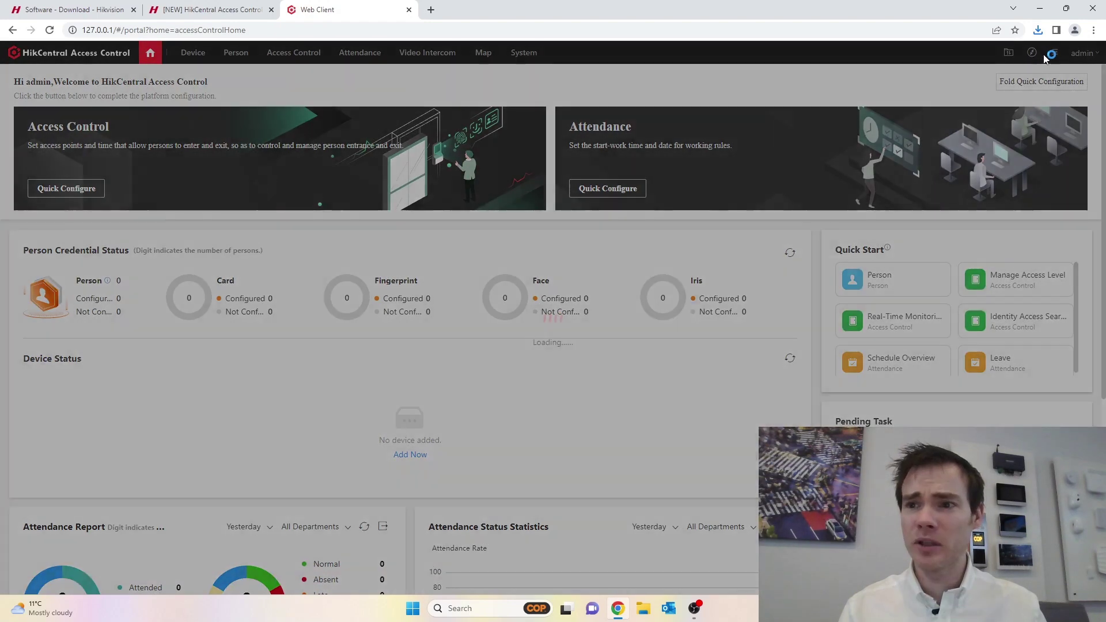
pyautogui.moveTo(1054, 53)
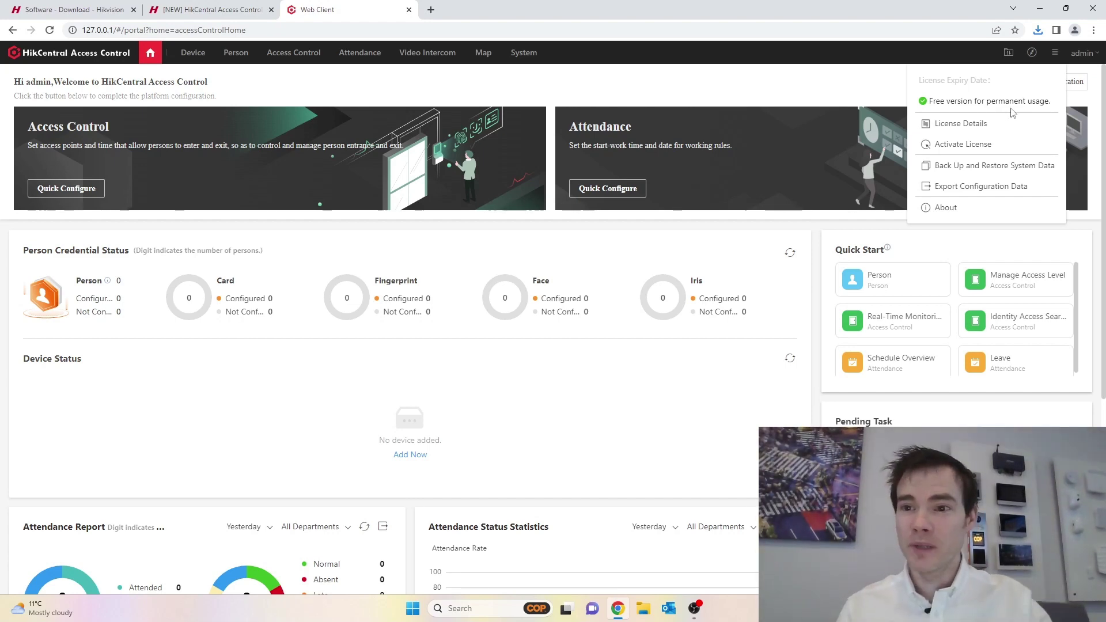
pyautogui.click(961, 125)
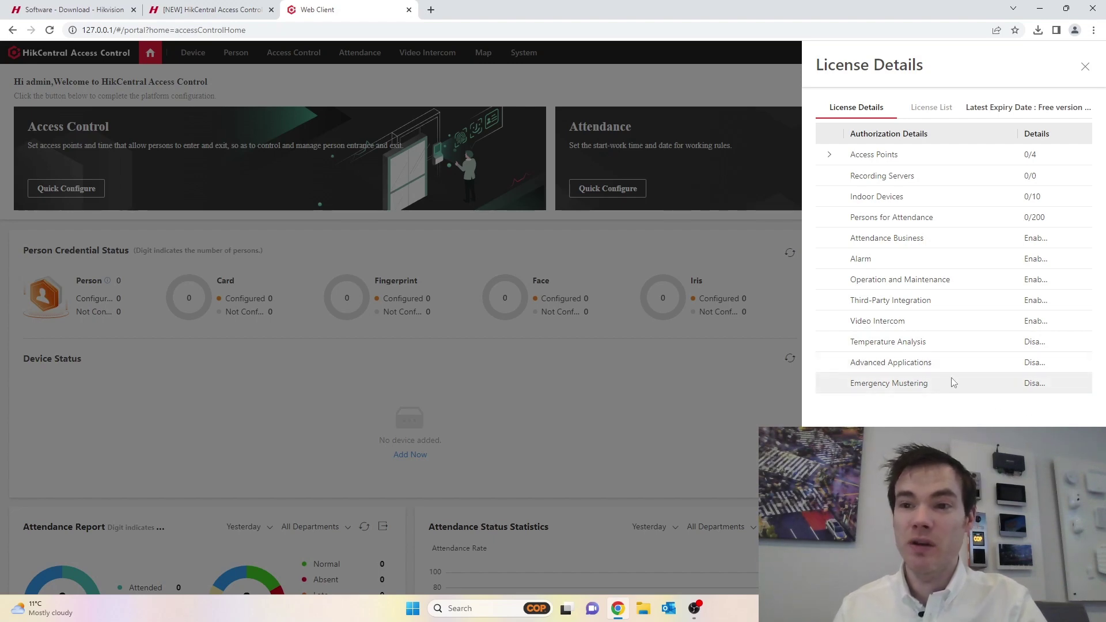
# Close License Details, then open and cancel the Activate License form
pyautogui.click(1085, 66)
pyautogui.click(1055, 52)
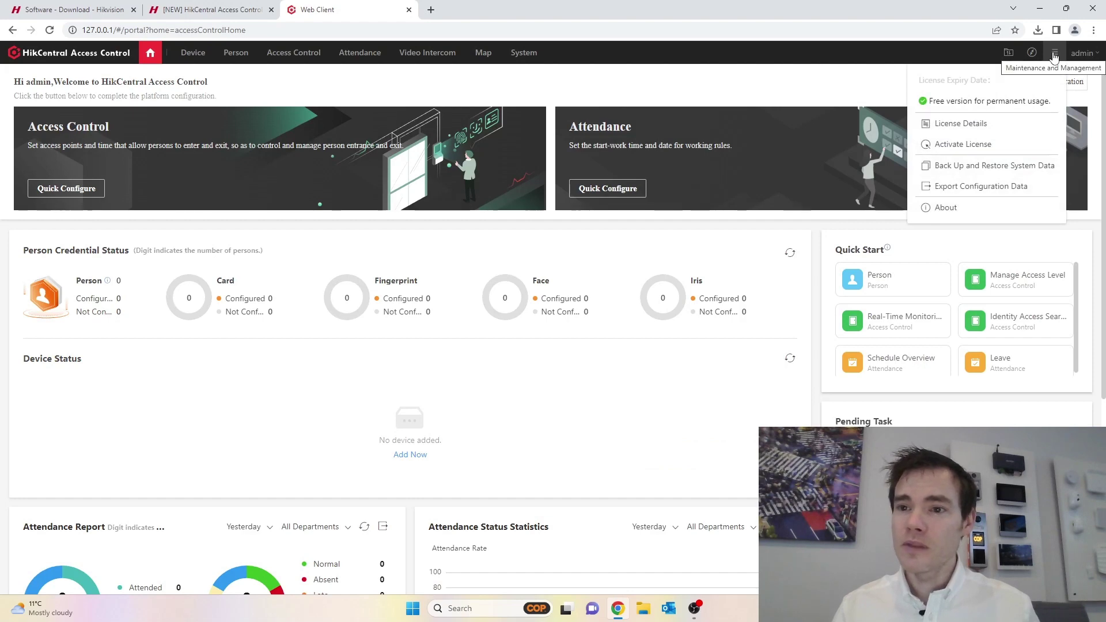
pyautogui.click(959, 145)
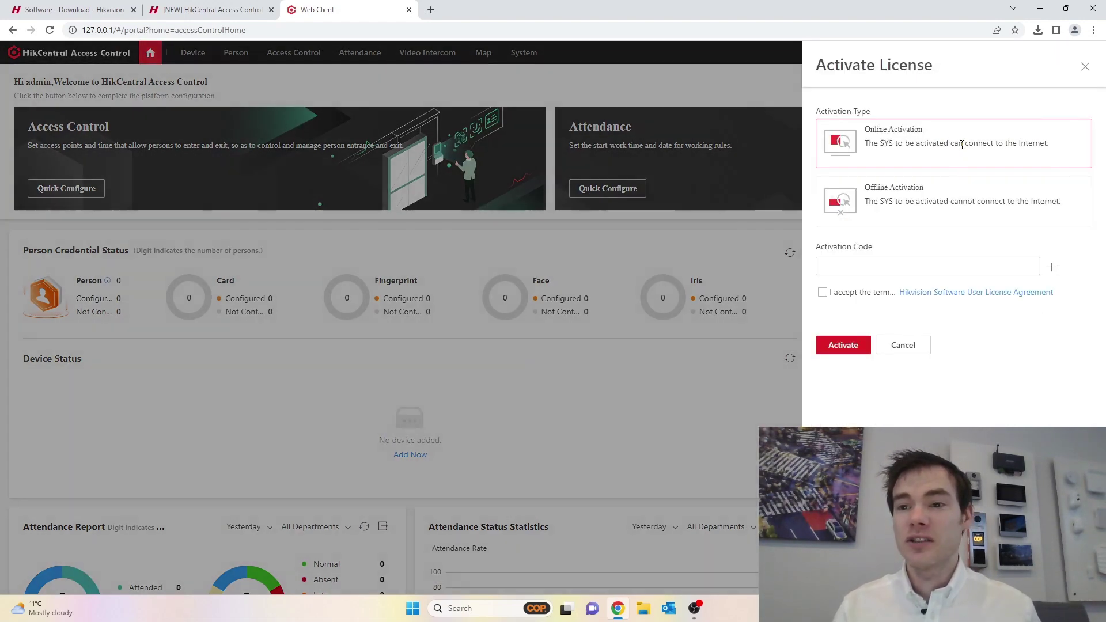
pyautogui.click(906, 345)
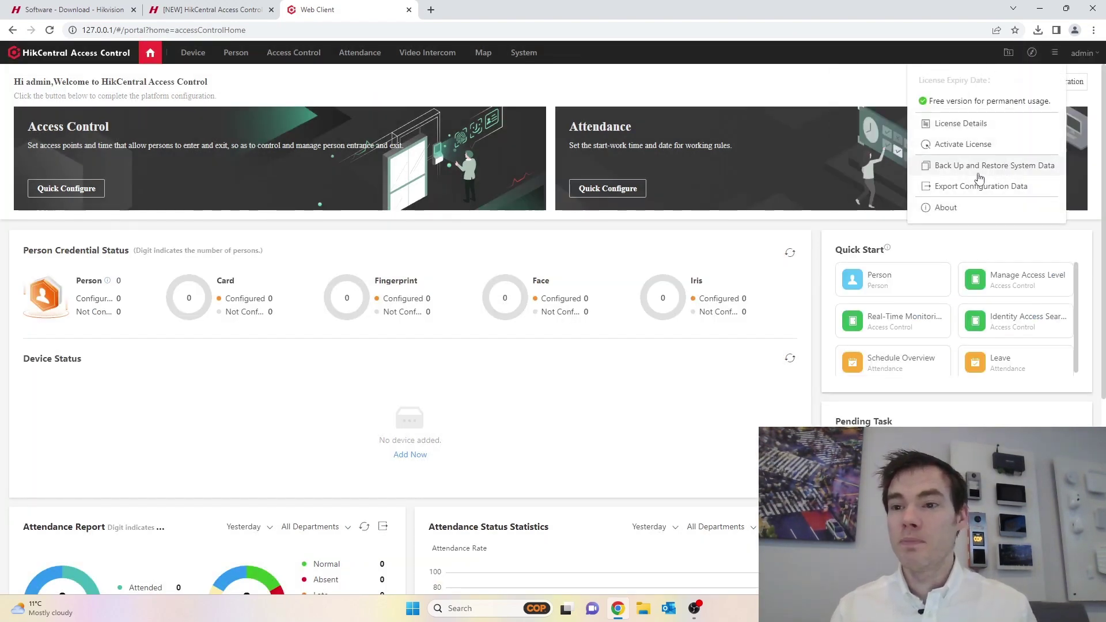
# Open and close Back Up and Restore System Data, then show the Help manuals
pyautogui.click(993, 166)
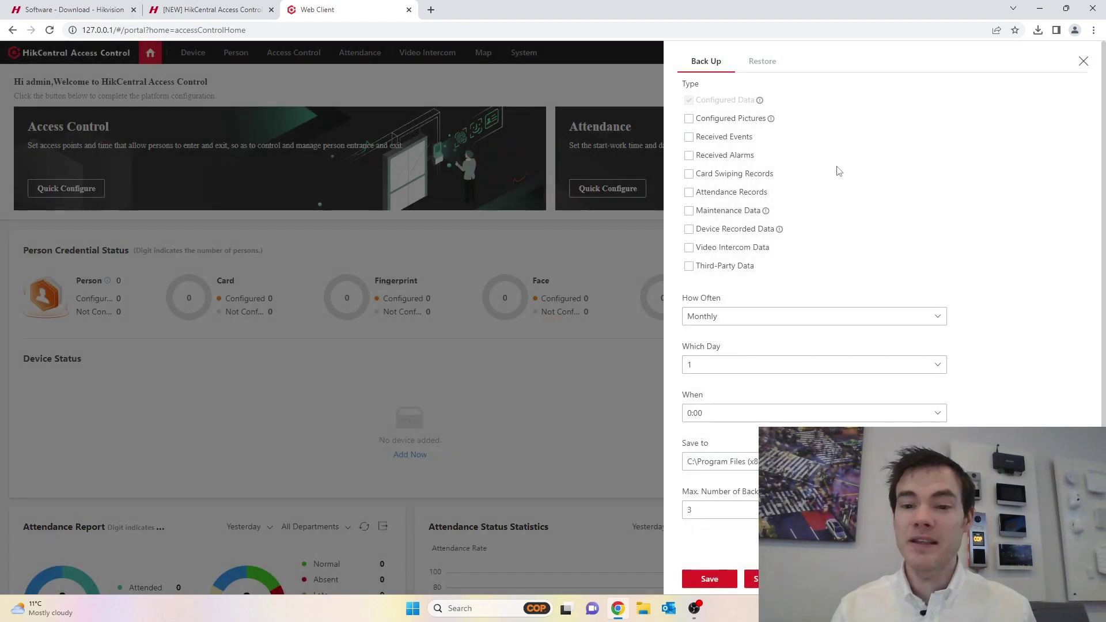
pyautogui.click(1084, 62)
pyautogui.moveTo(1054, 53)
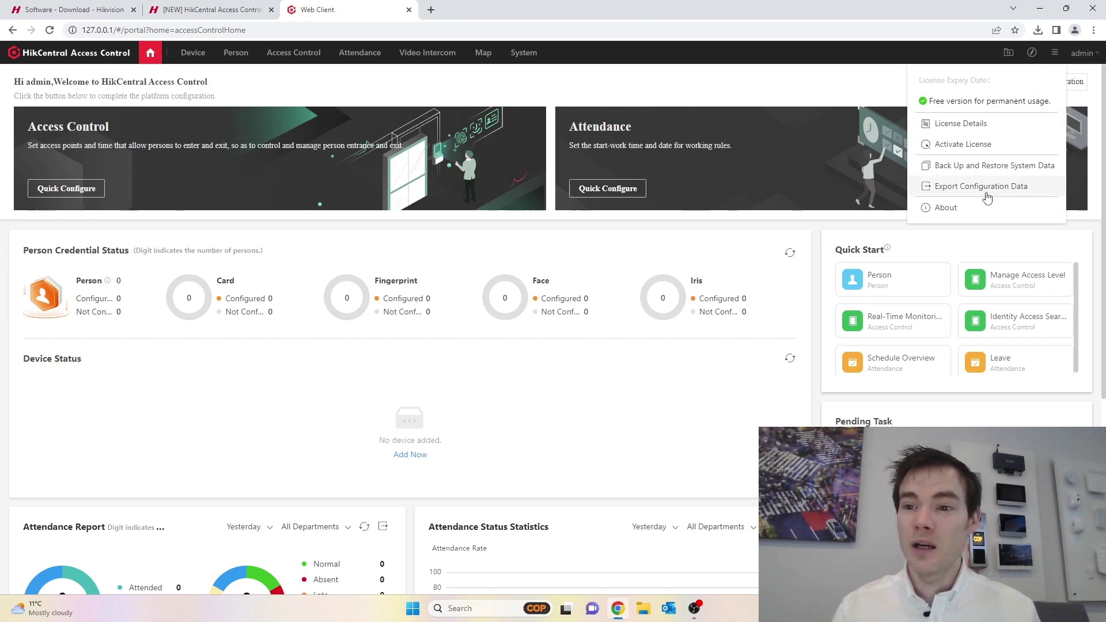
pyautogui.click(1032, 53)
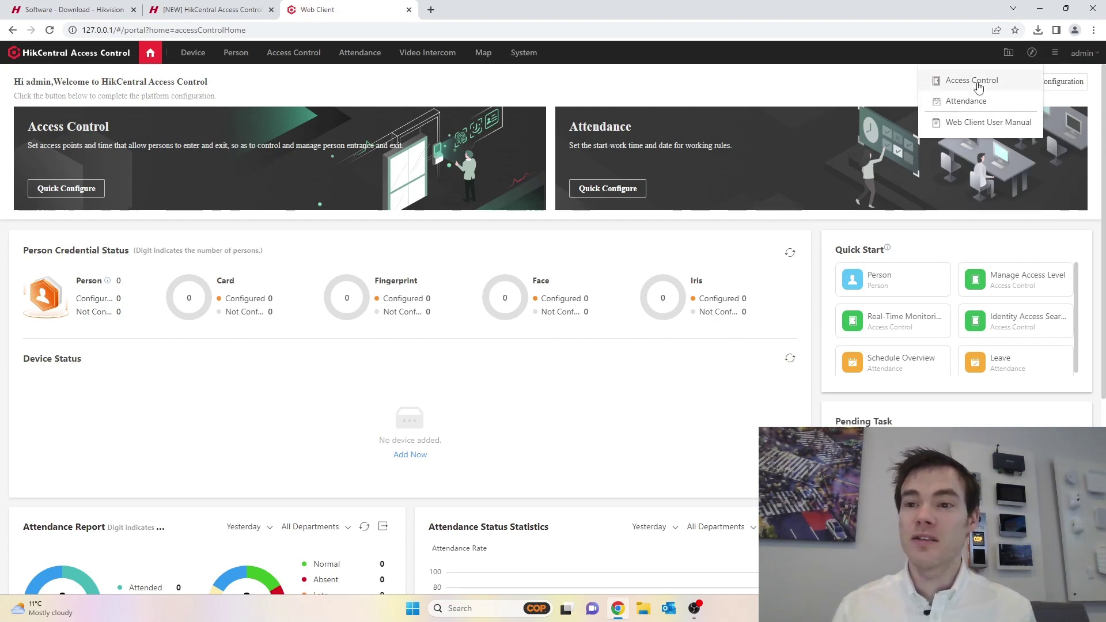
pyautogui.click(977, 123)
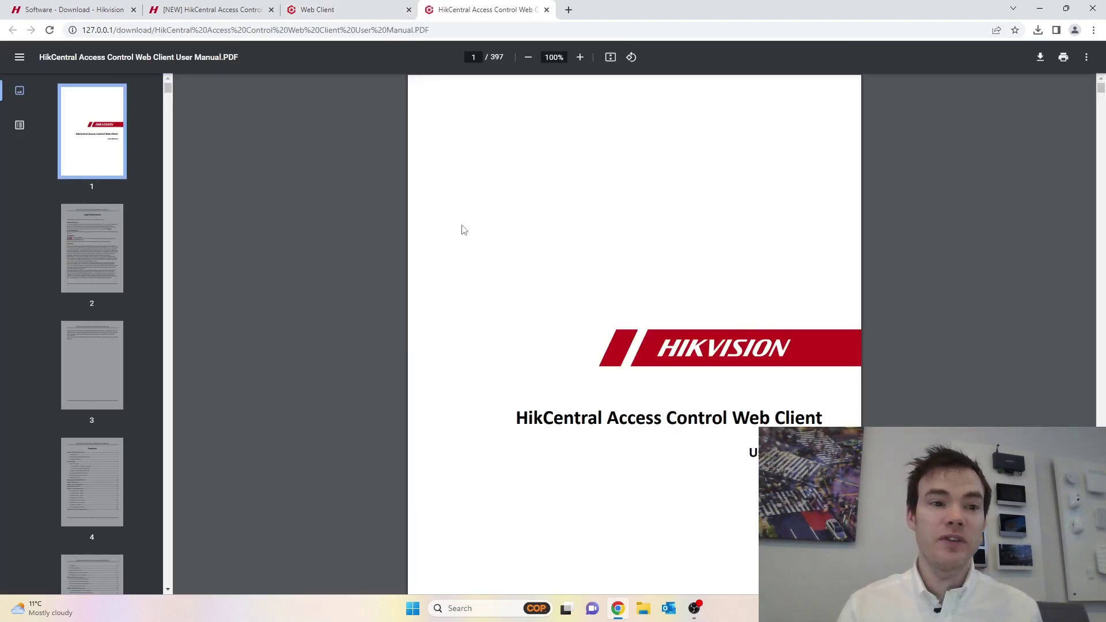
pyautogui.click(98, 350)
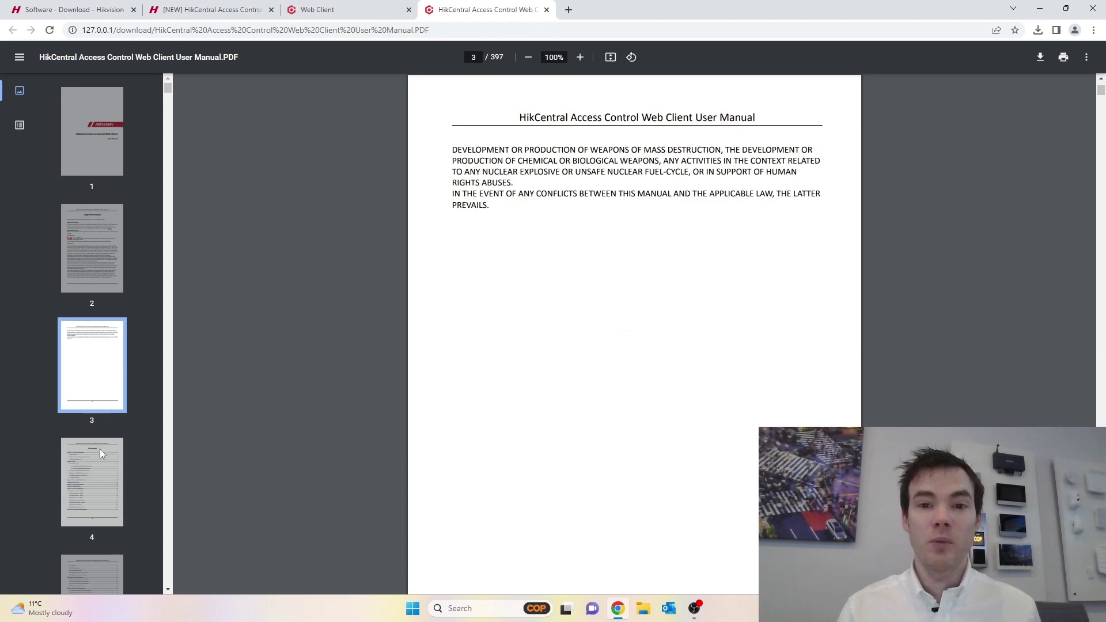
pyautogui.click(99, 448)
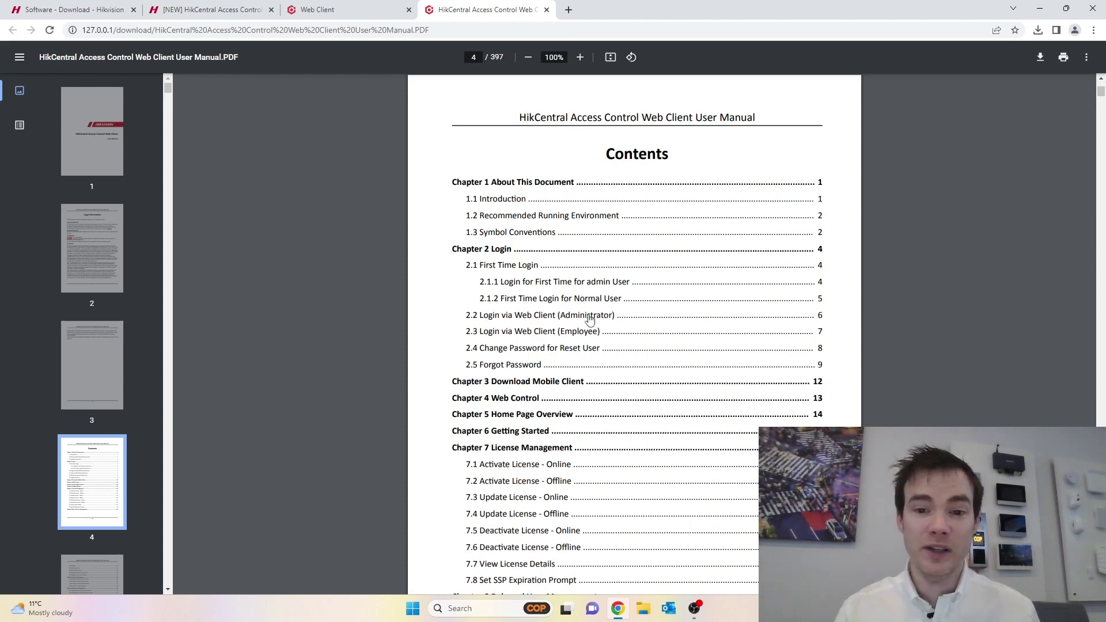
pyautogui.click(590, 320)
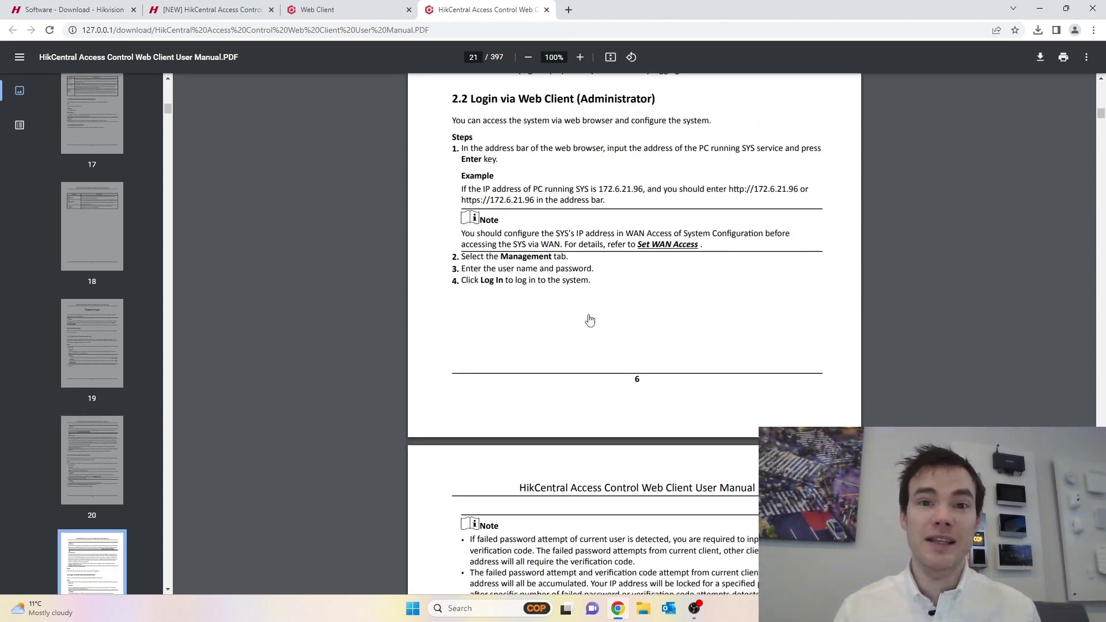
pyautogui.click(546, 10)
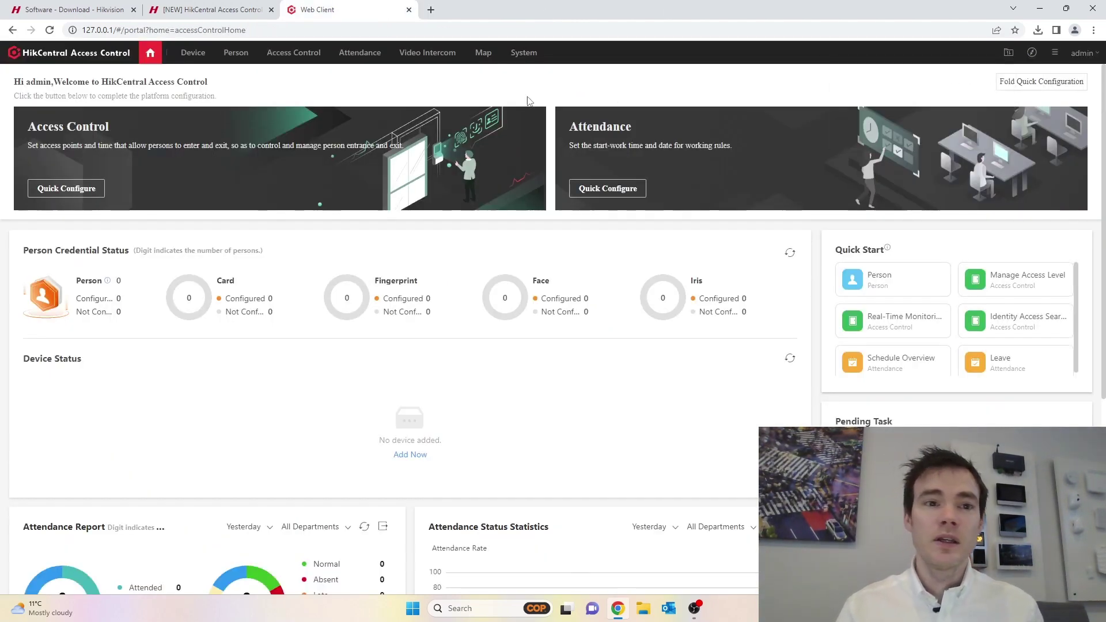
# Open the Access Control Device list and allow the Web Control Module through the firewall on public networks
pyautogui.click(193, 53)
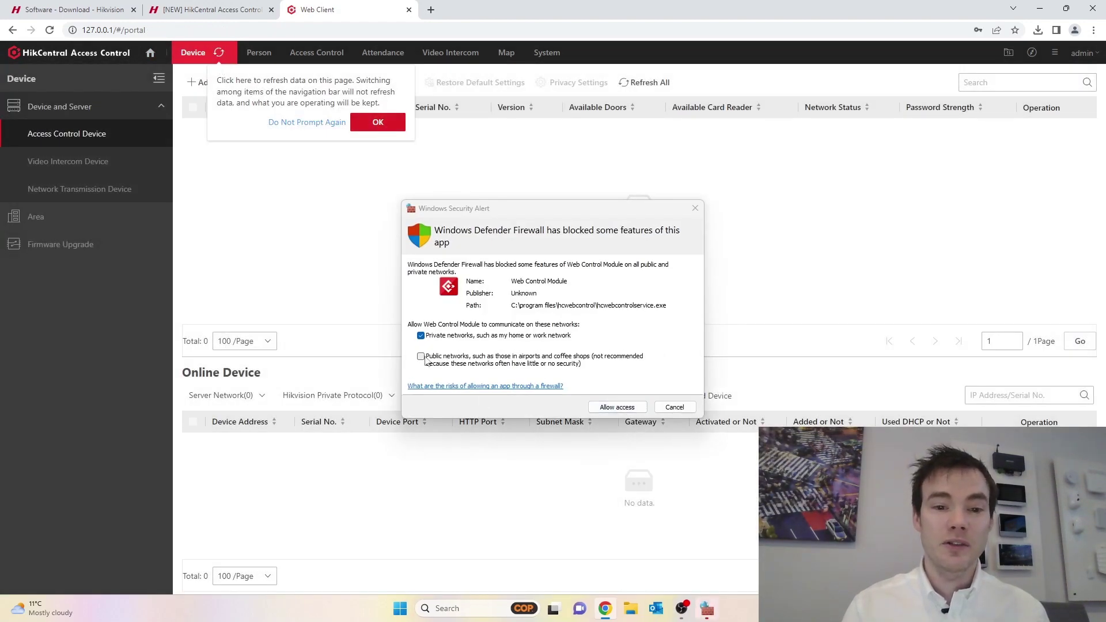
pyautogui.click(421, 356)
pyautogui.click(627, 410)
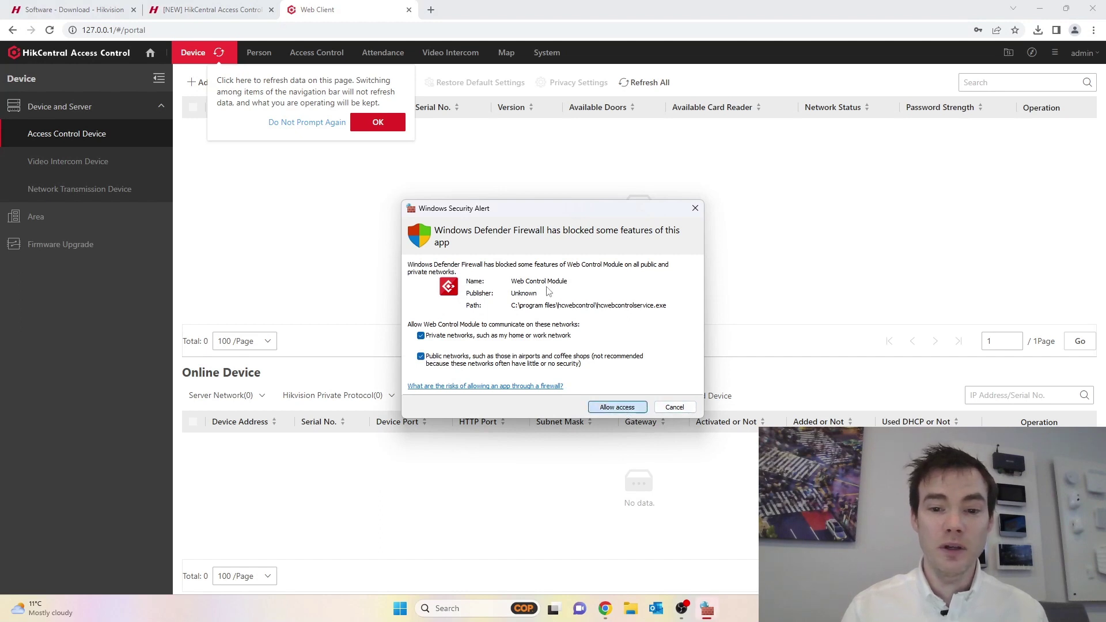
pyautogui.click(378, 123)
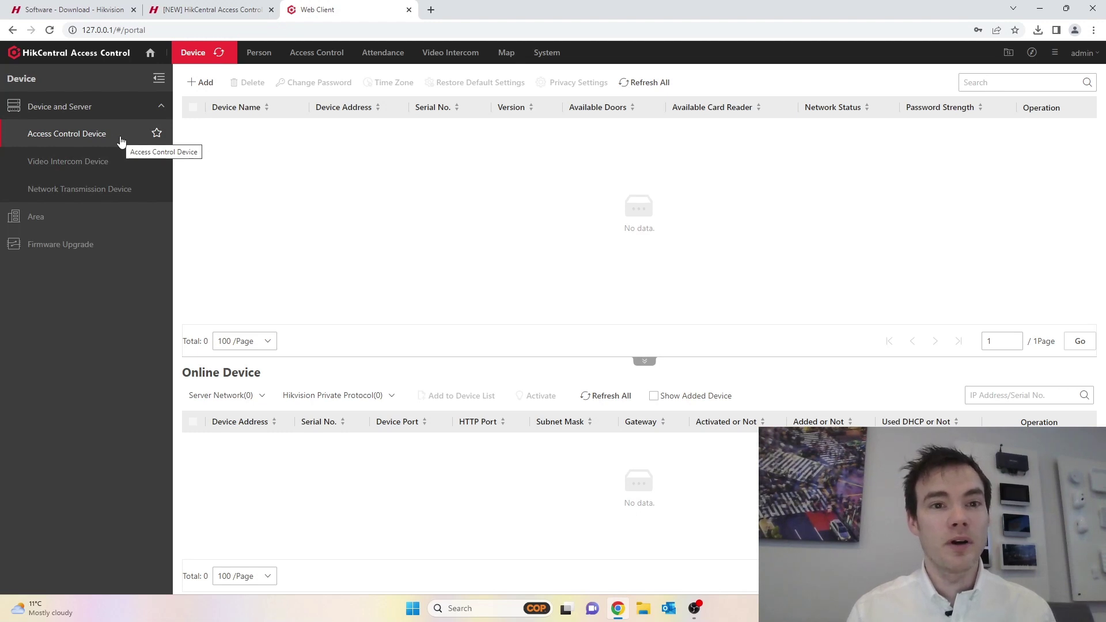
# Find the inactive terminal at 192.0.0.64 online and activate it with a new admin password
pyautogui.click(254, 403)
pyautogui.click(242, 424)
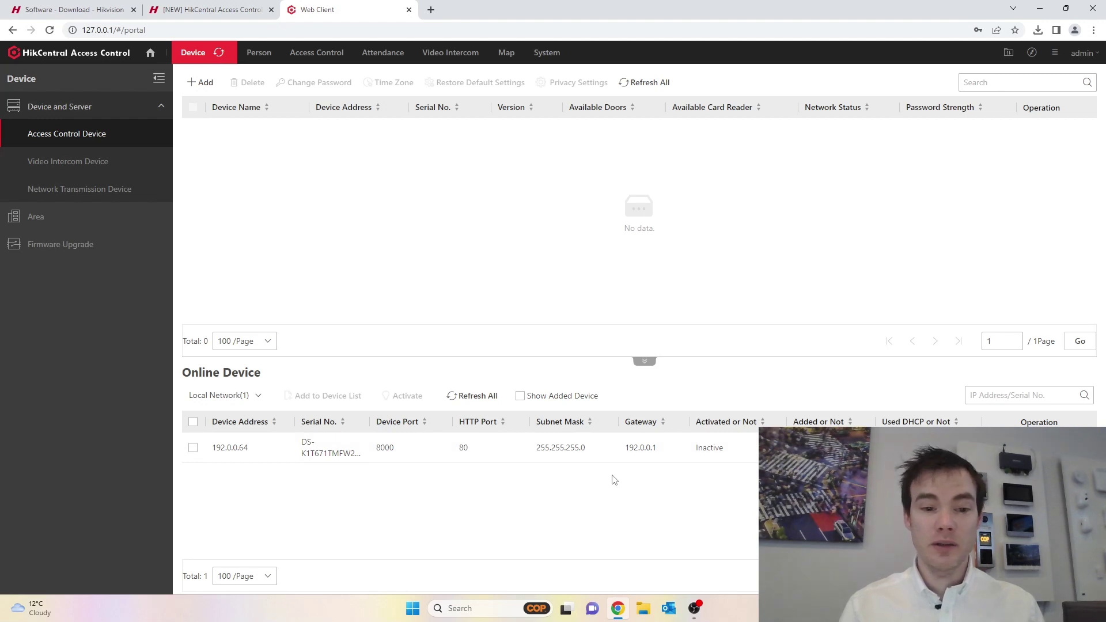
pyautogui.click(194, 448)
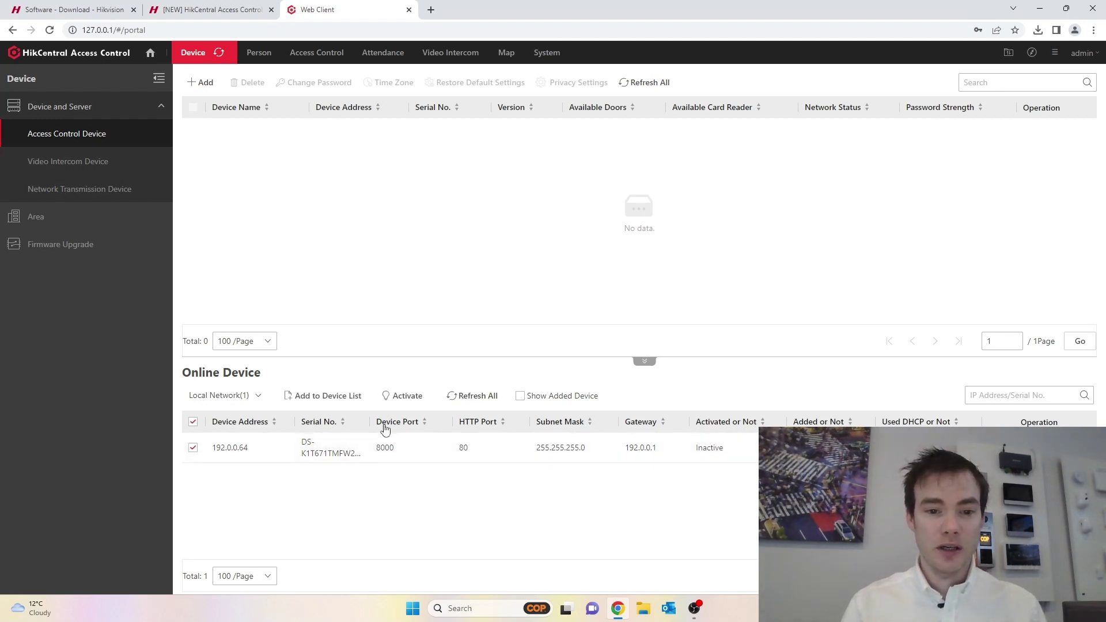
pyautogui.click(406, 398)
pyautogui.click(404, 248)
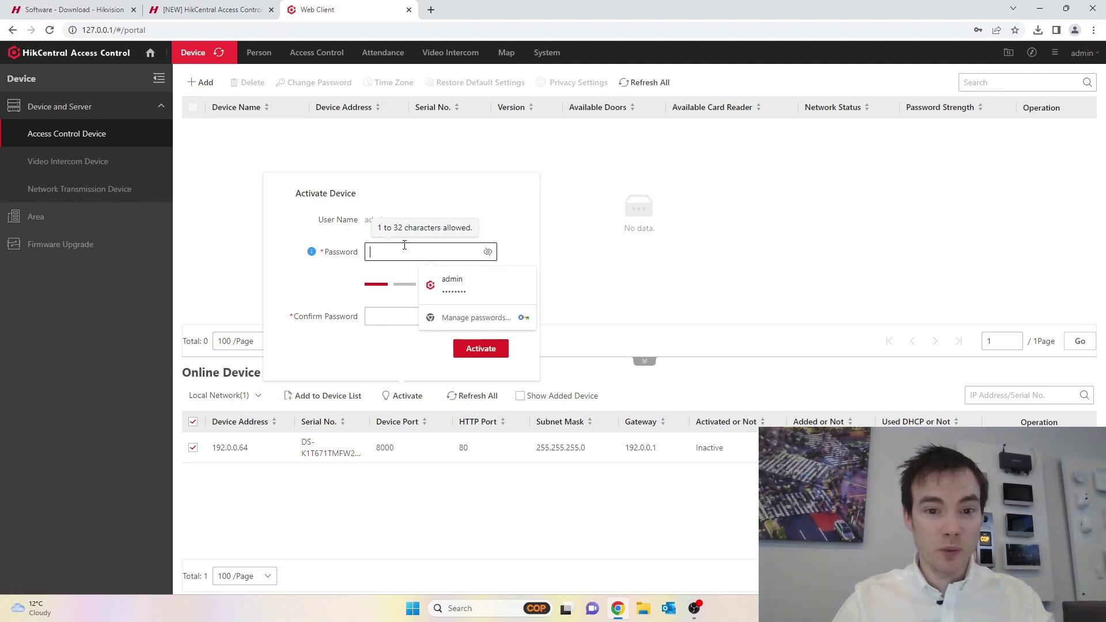
pyautogui.write('*******')
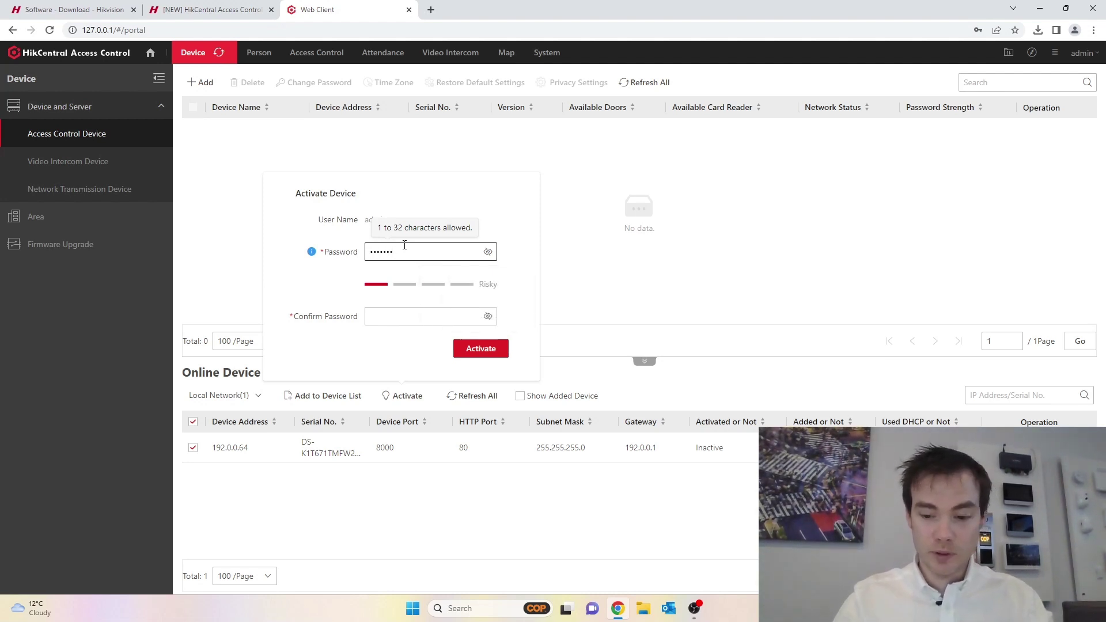
pyautogui.write('*')
pyautogui.press('Tab')
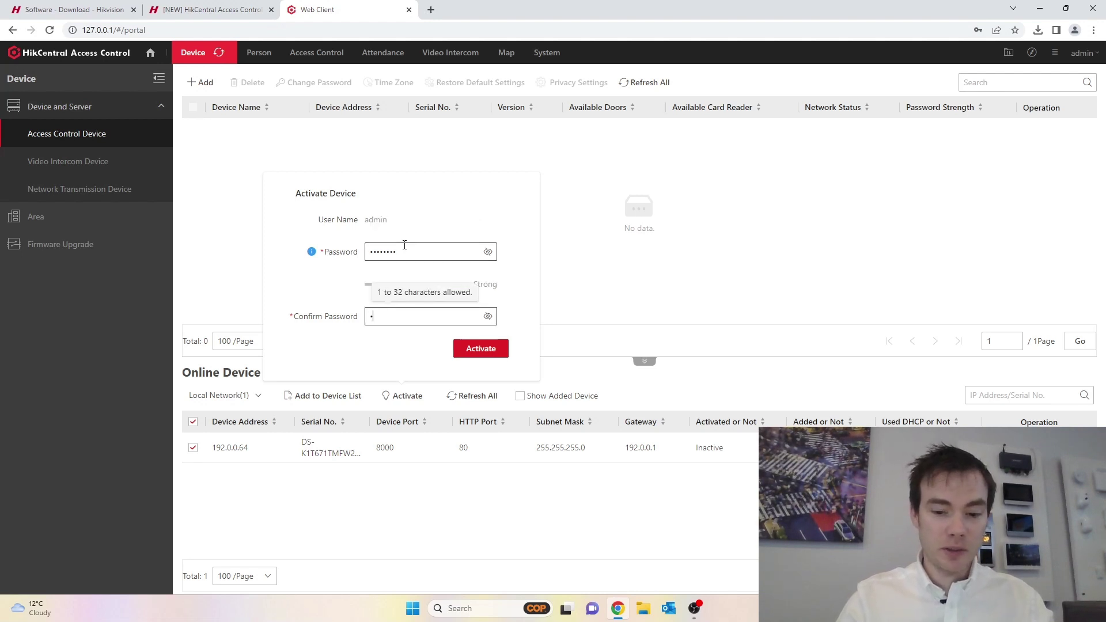
pyautogui.write('**')
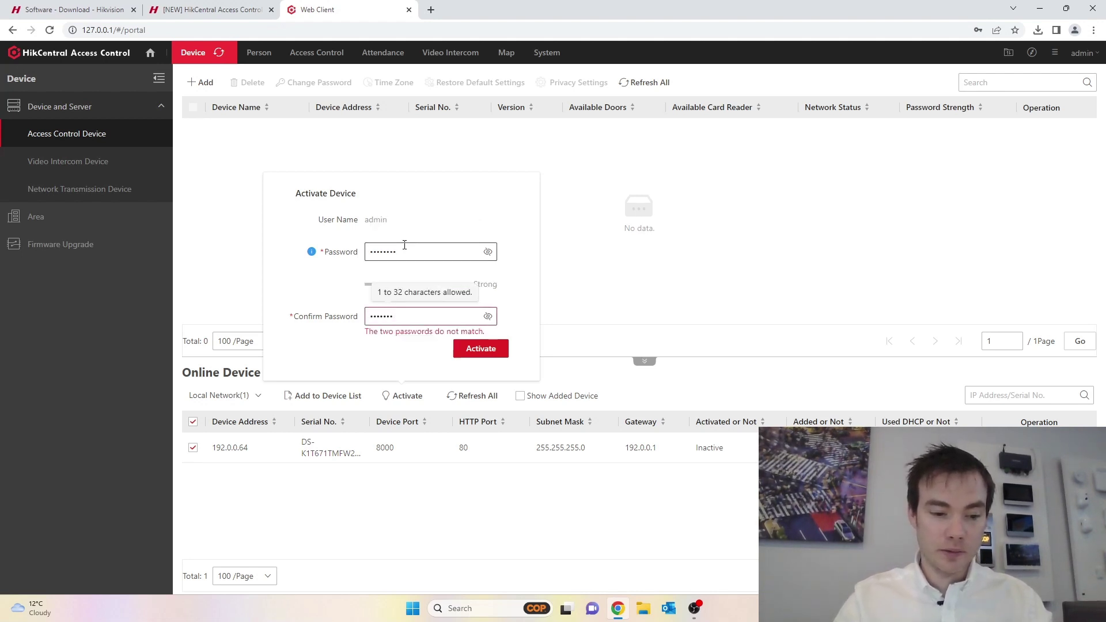
pyautogui.write('*')
pyautogui.click(472, 349)
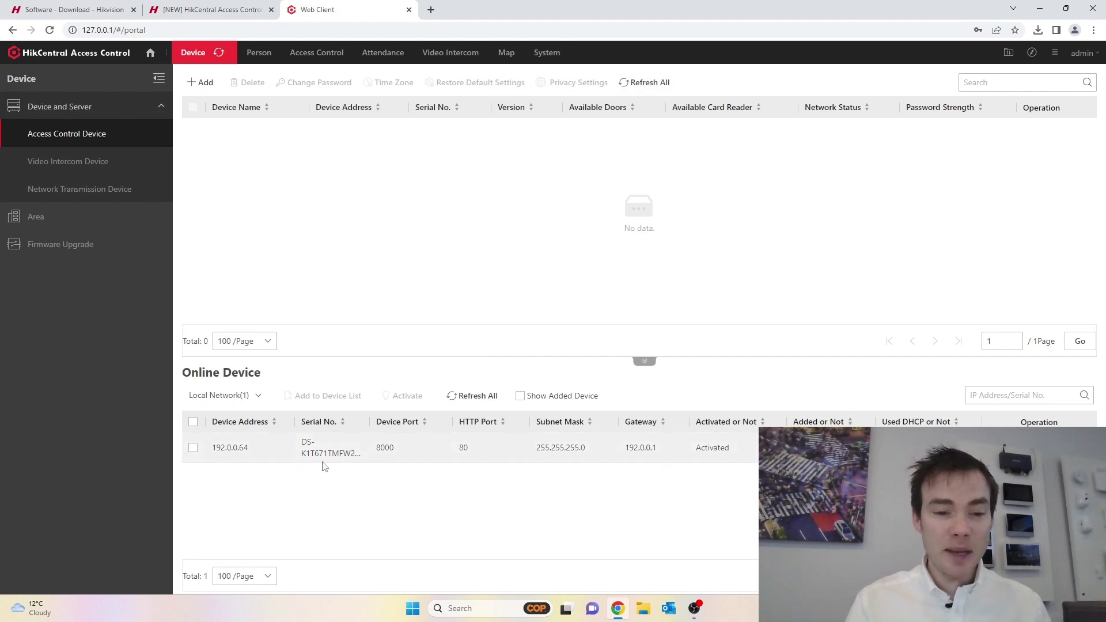
# Set the activated terminal's IP to 10.2.2.175 and gateway to 10.2.2.254, authorized with the device password
pyautogui.click(193, 449)
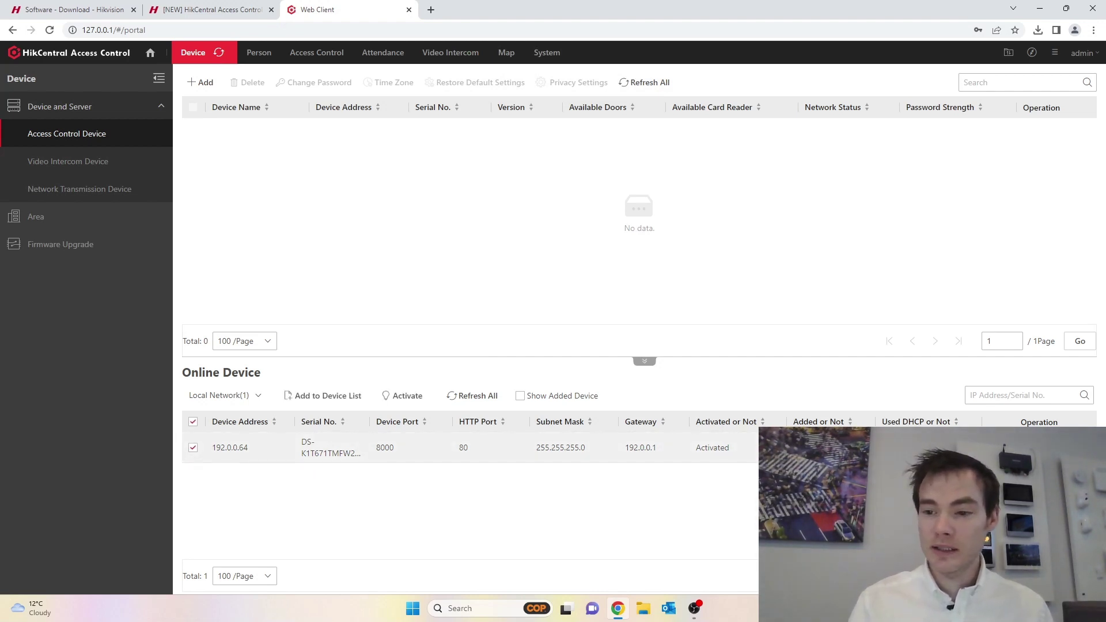
pyautogui.click(1040, 447)
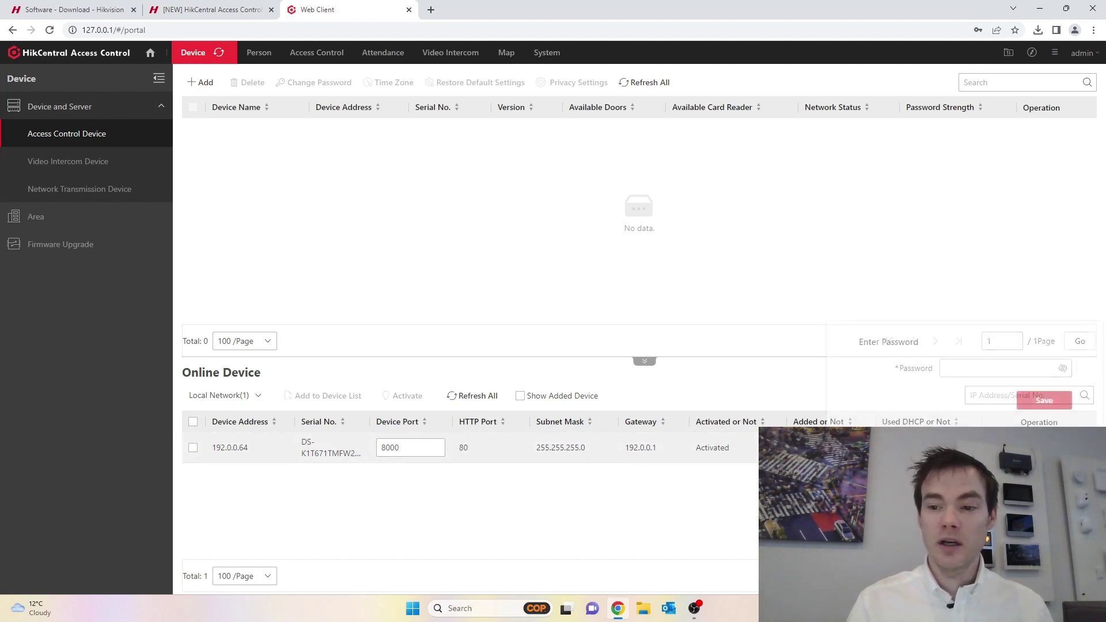
pyautogui.click(988, 369)
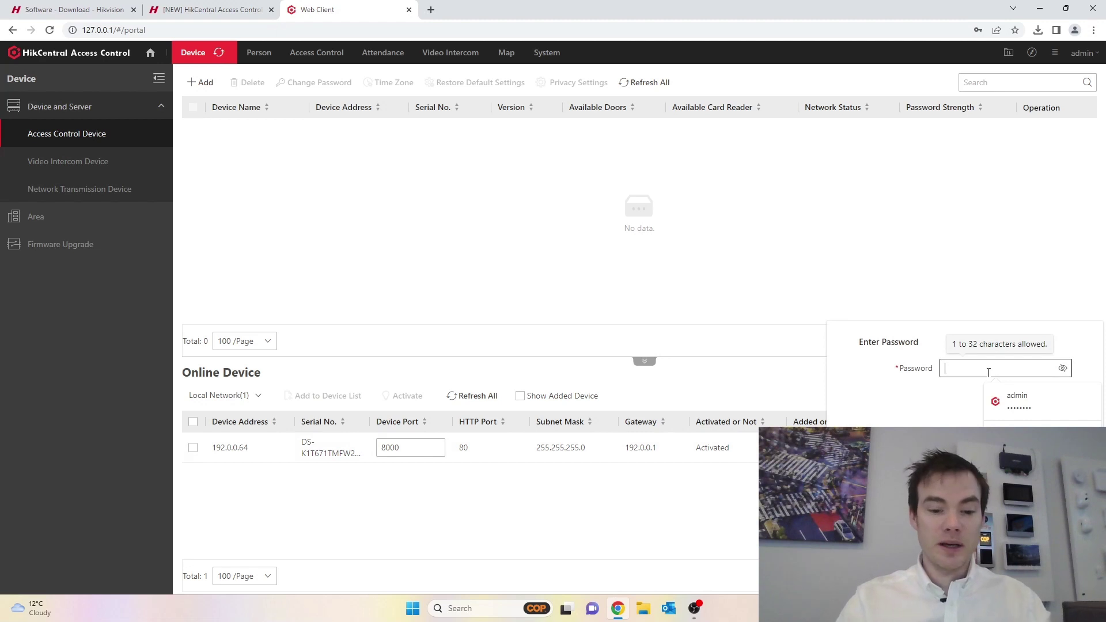
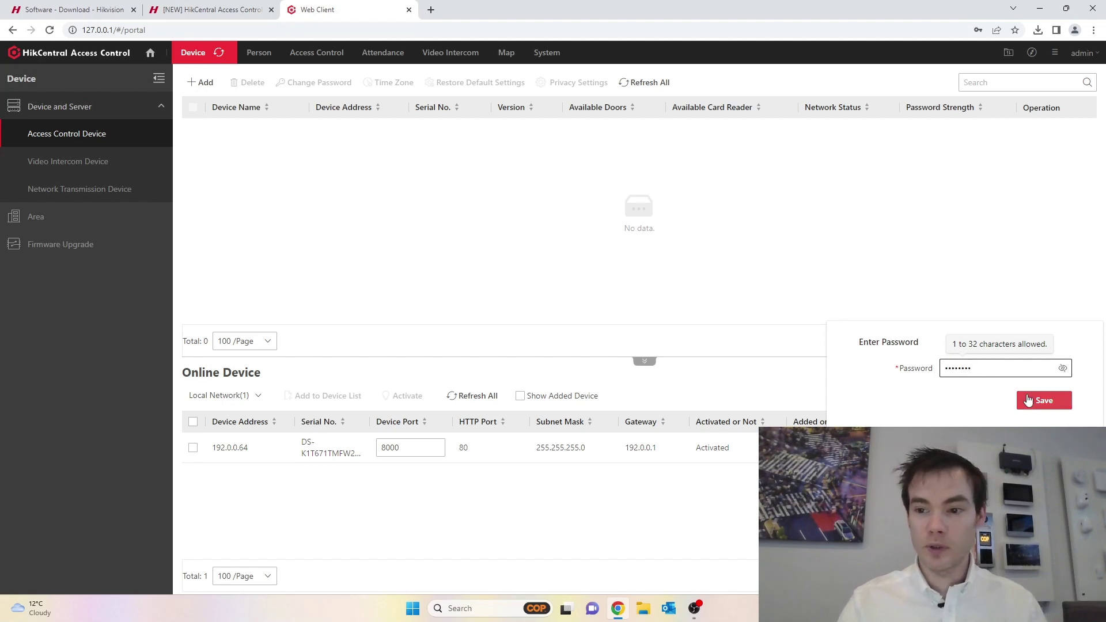
pyautogui.click(1028, 400)
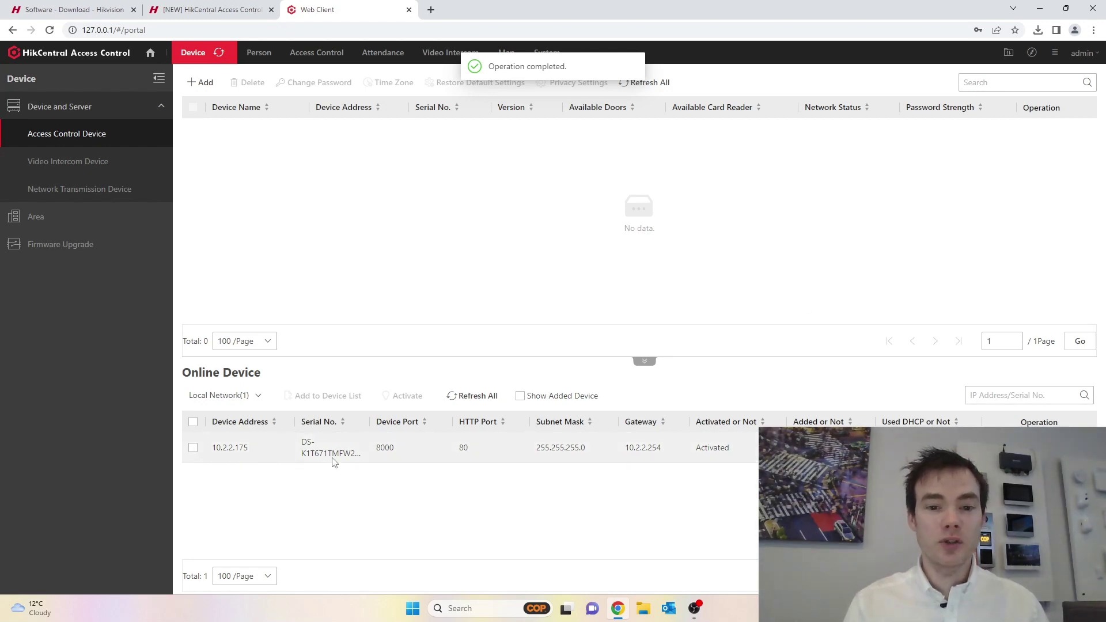
# Start adding the 10.2.2.175 terminal as Face Door Station with its password and manual time zone
pyautogui.click(193, 450)
pyautogui.click(320, 396)
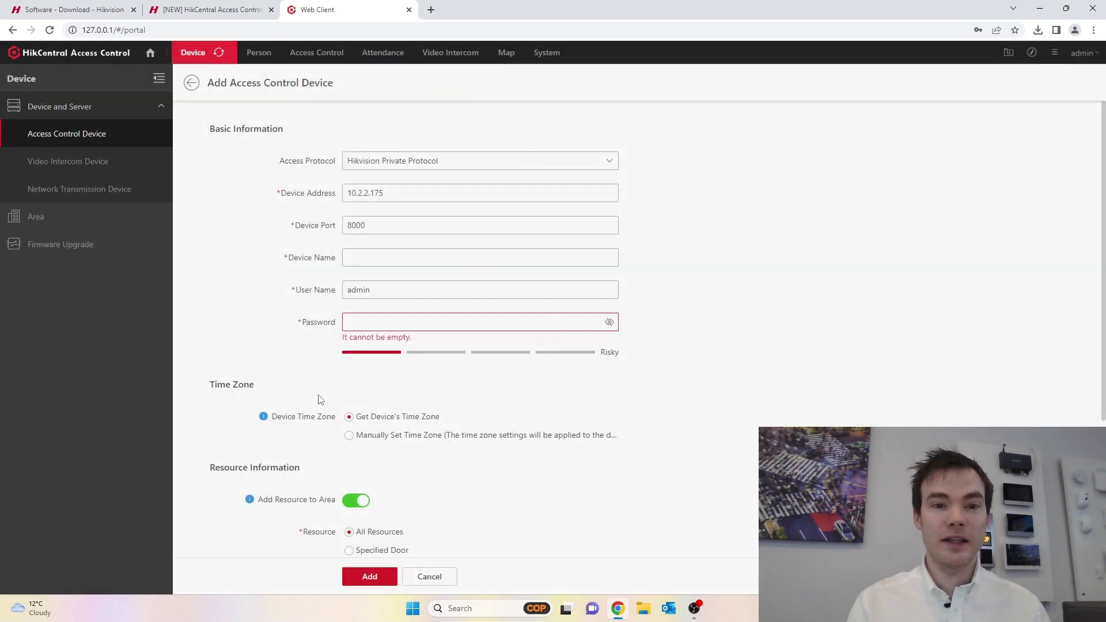
pyautogui.click(375, 256)
pyautogui.write('F')
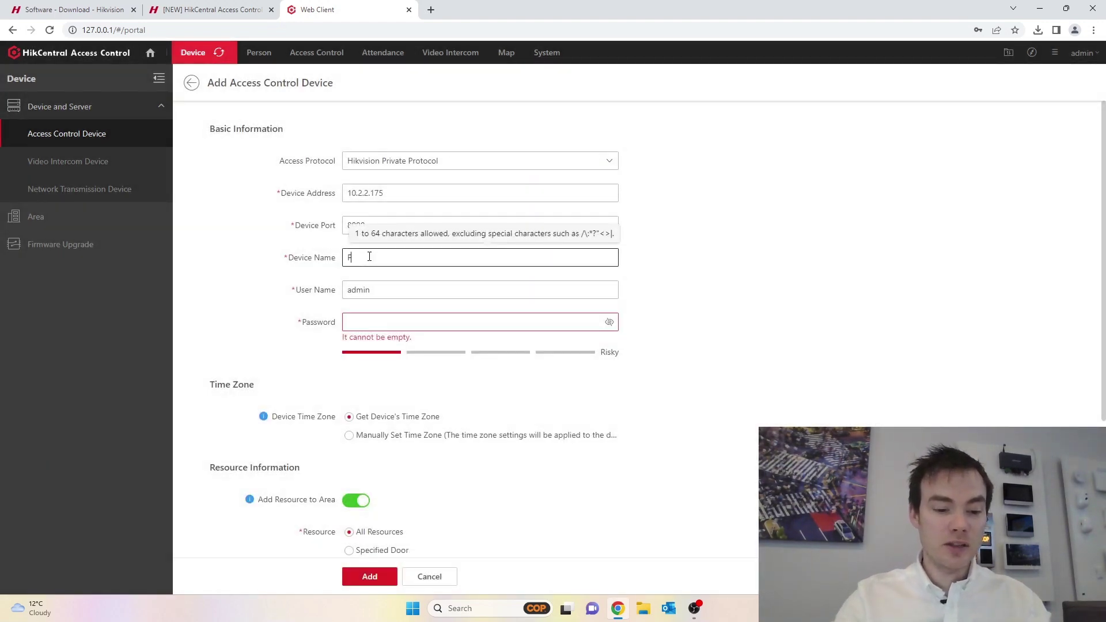
pyautogui.write('ace')
pyautogui.write(' Co')
pyautogui.write('Stat')
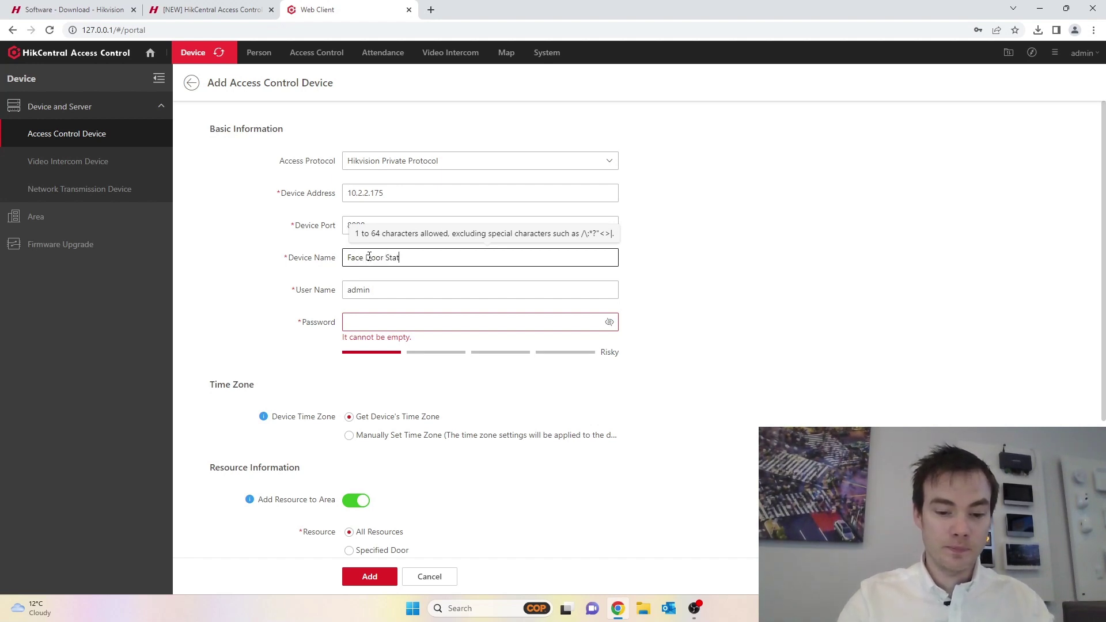
pyautogui.write('ion')
pyautogui.click(359, 325)
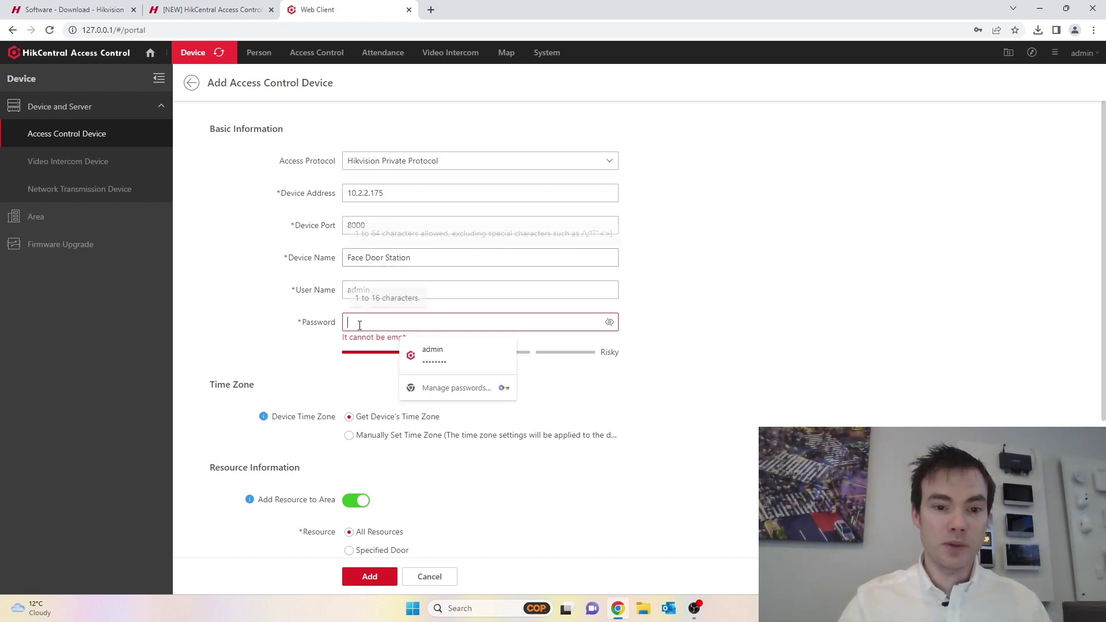
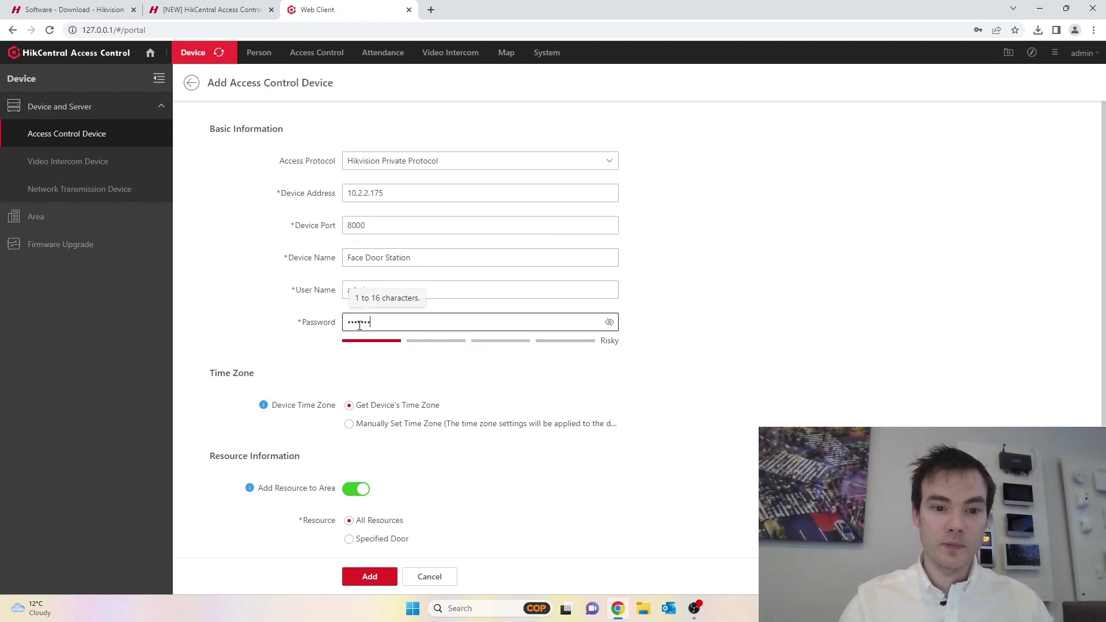
pyautogui.moveTo(1104, 151); pyautogui.dragTo(1082, 296)
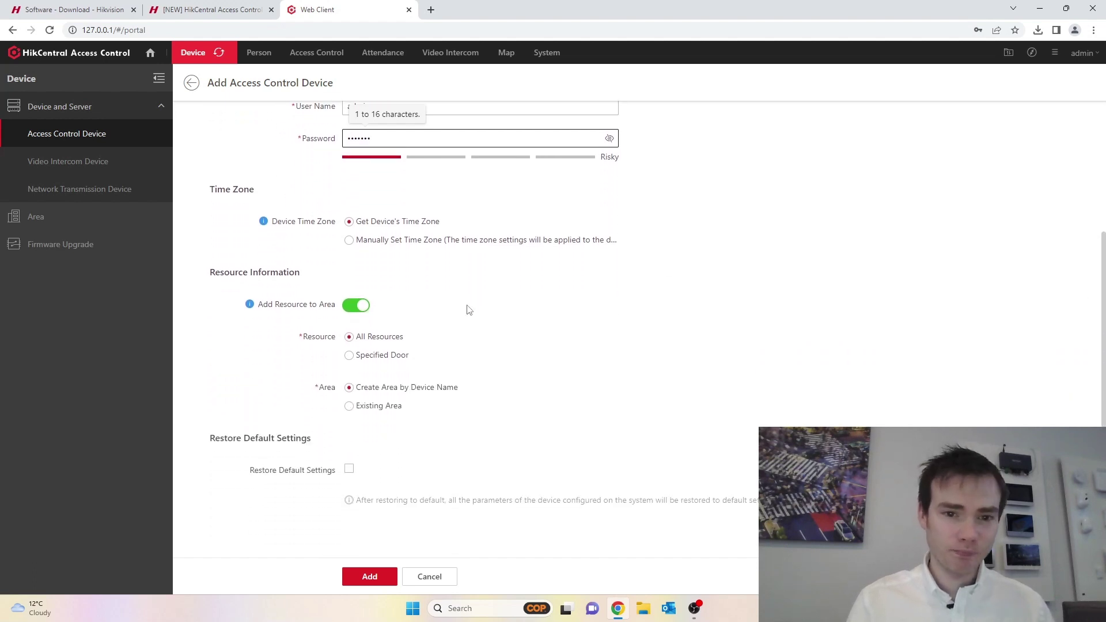
pyautogui.click(349, 241)
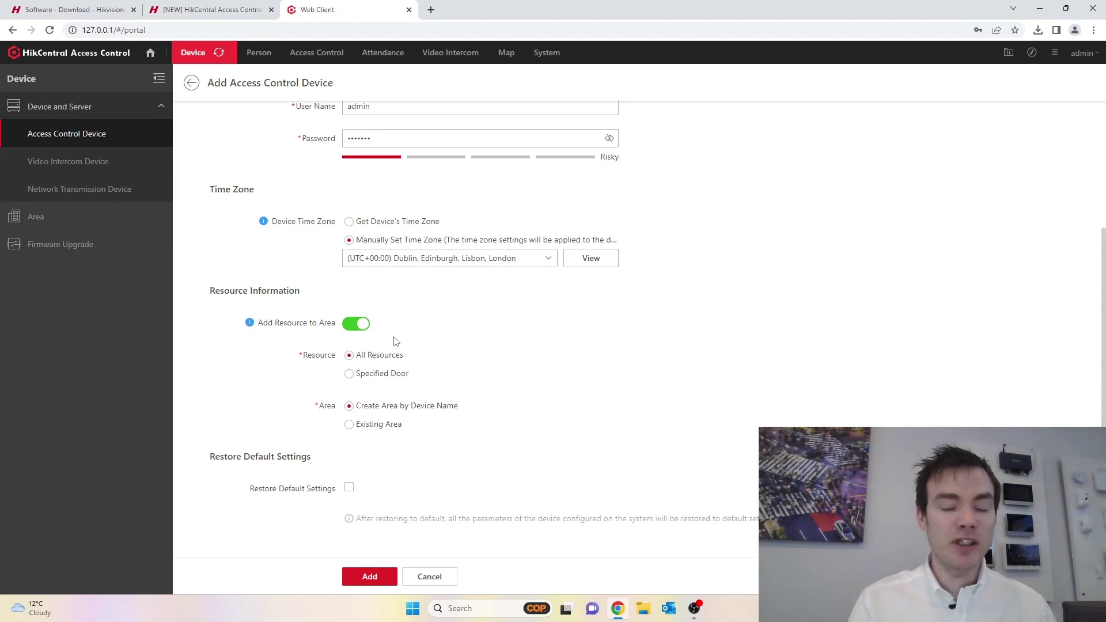
# Correct the device password and assign only Door 01 as its resource
pyautogui.click(349, 374)
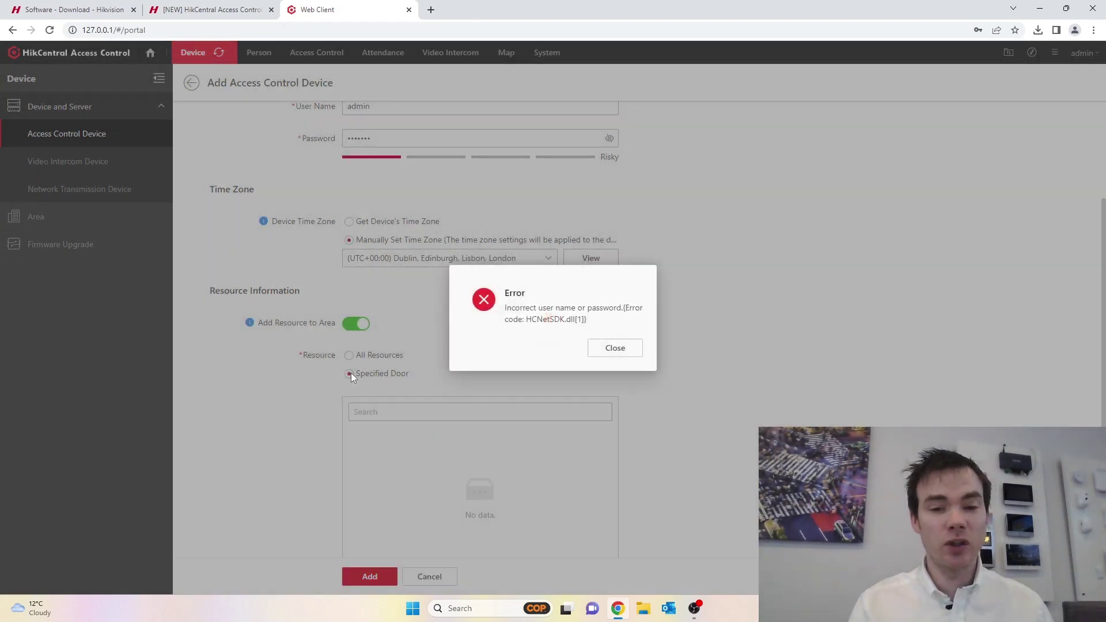
pyautogui.click(611, 350)
pyautogui.moveTo(387, 138); pyautogui.dragTo(299, 141)
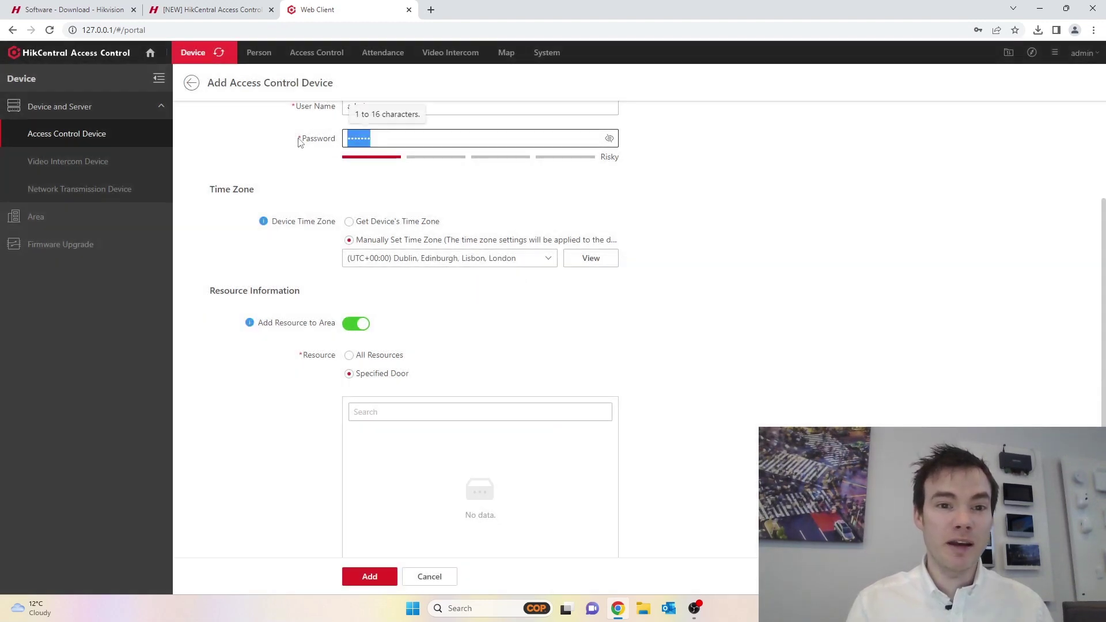
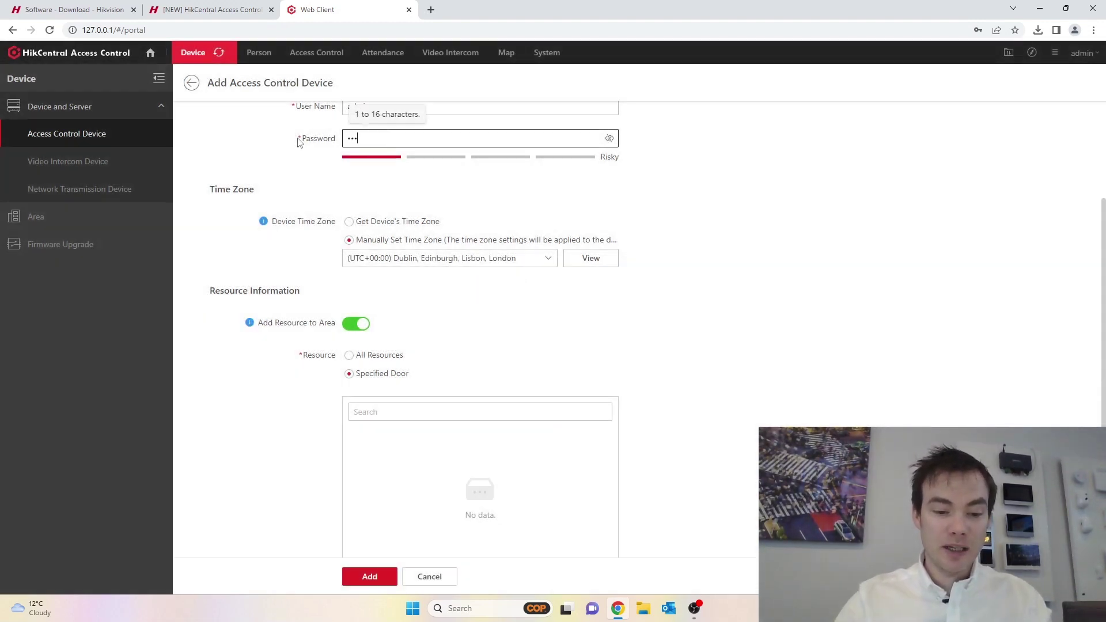
pyautogui.click(349, 356)
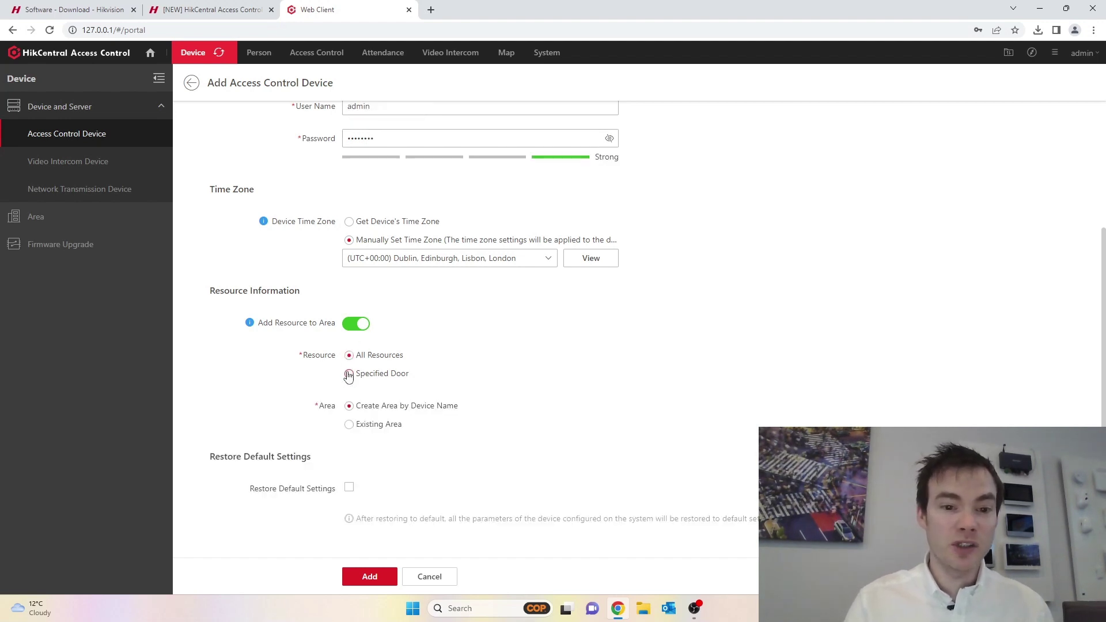
pyautogui.click(349, 374)
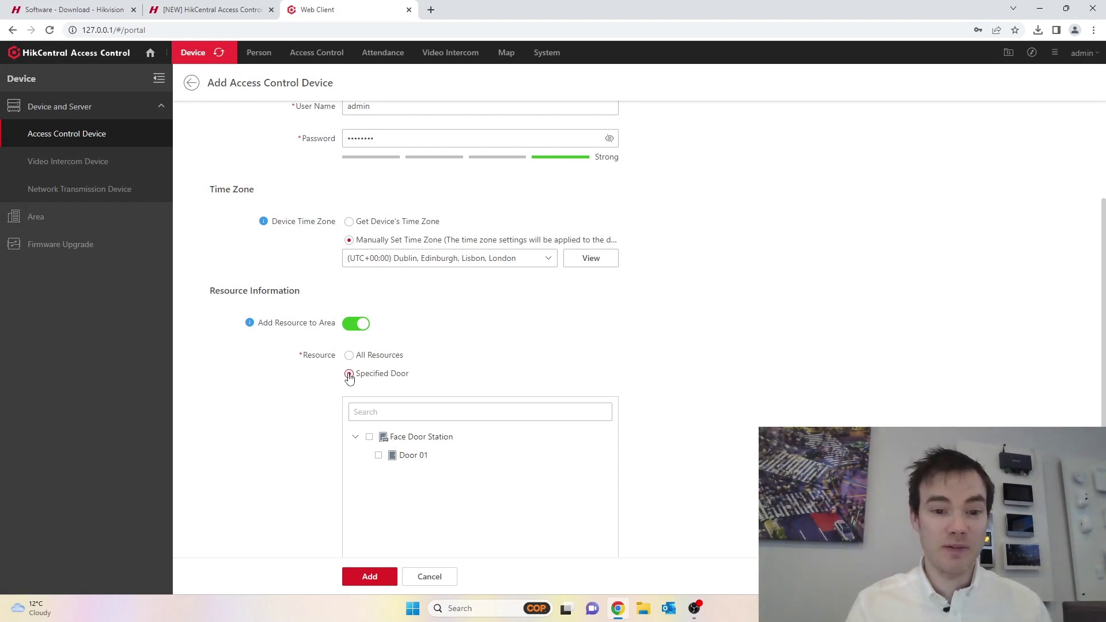
pyautogui.click(378, 456)
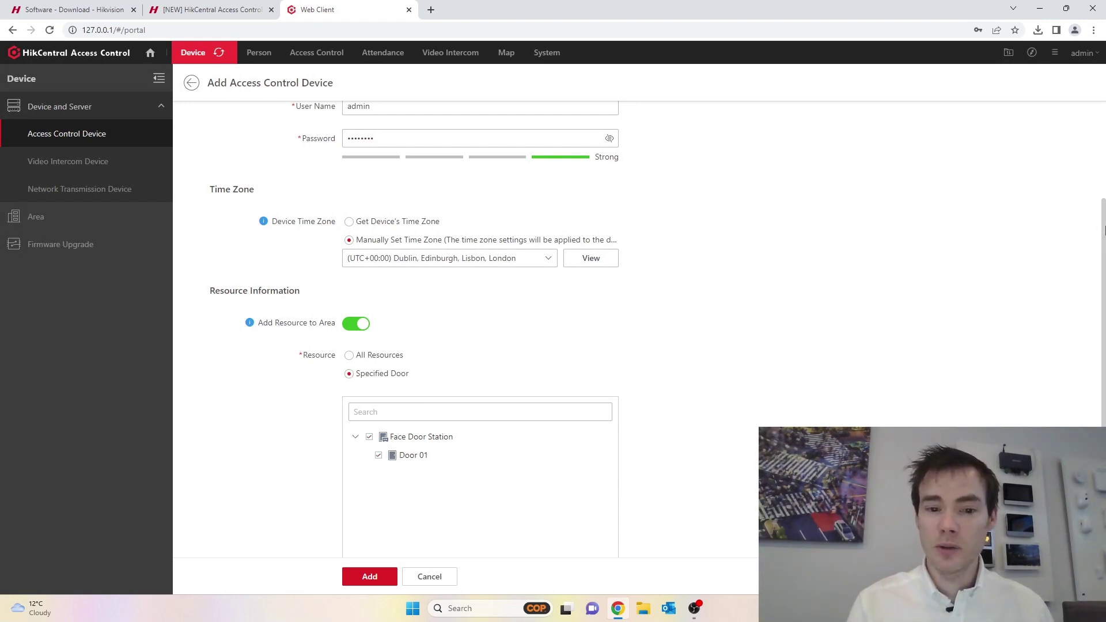
# Place the device in a new area named after it and add Face Door Station
pyautogui.moveTo(1103, 229); pyautogui.dragTo(1097, 380)
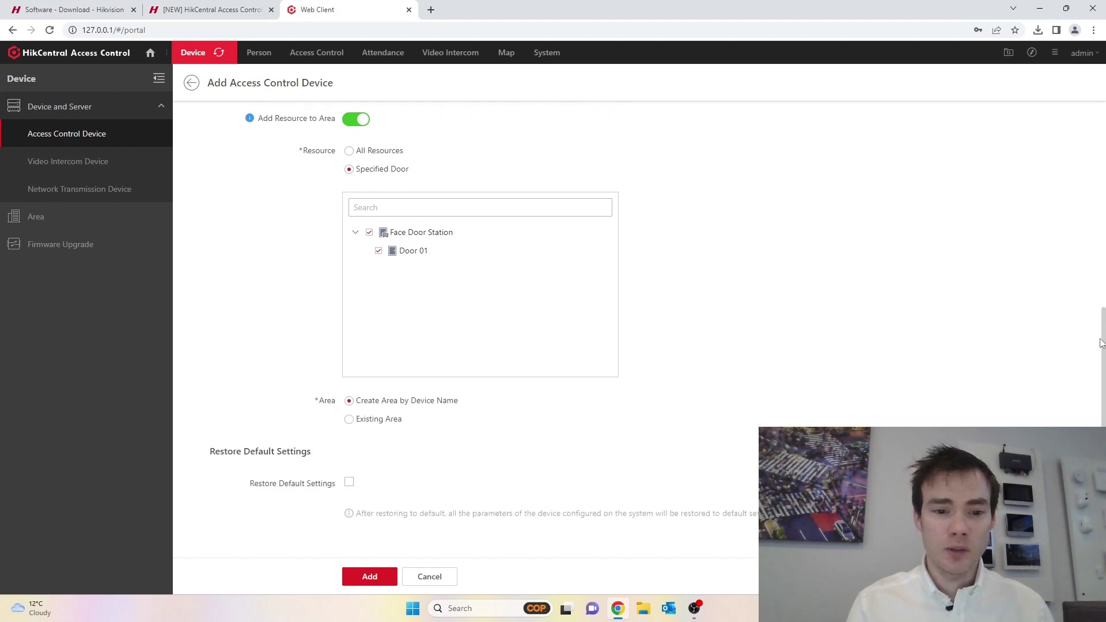
pyautogui.click(383, 409)
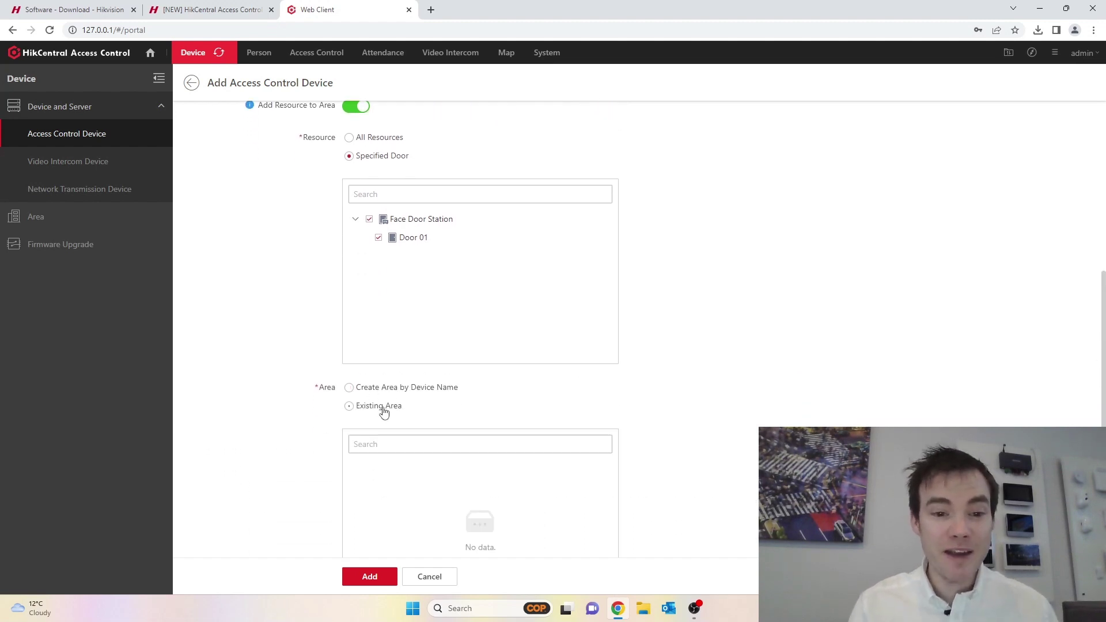
pyautogui.click(349, 388)
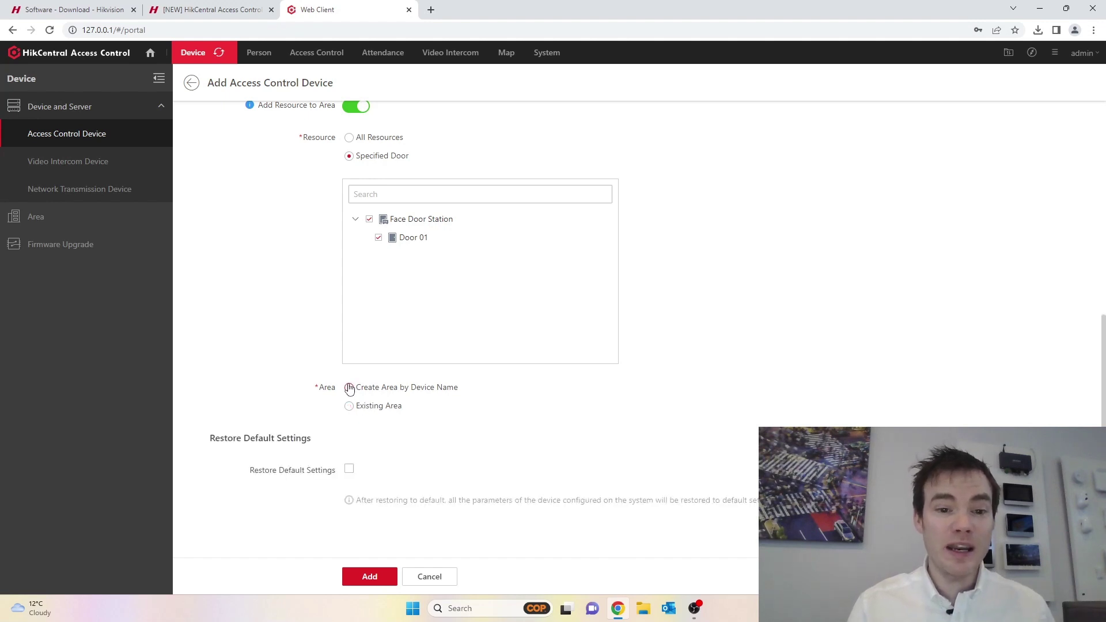
pyautogui.click(371, 577)
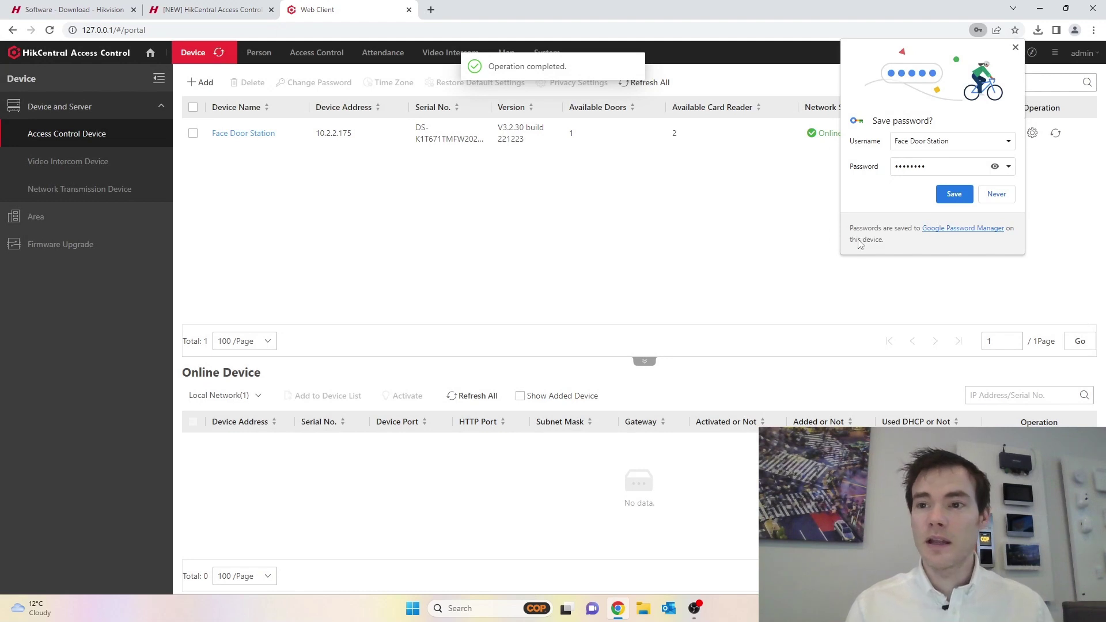
# Dismiss the browser's save-password offer over the Access Control Device list
pyautogui.click(1015, 48)
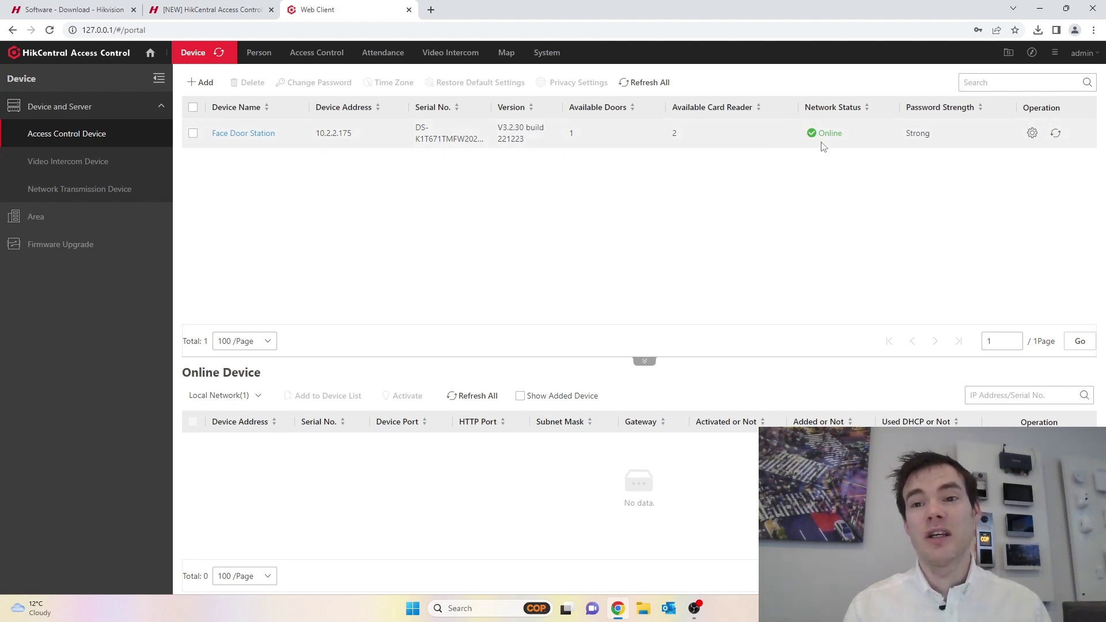
# Enable Sync with Server Time for Face Door Station and open its remote Configuration page
pyautogui.click(1032, 134)
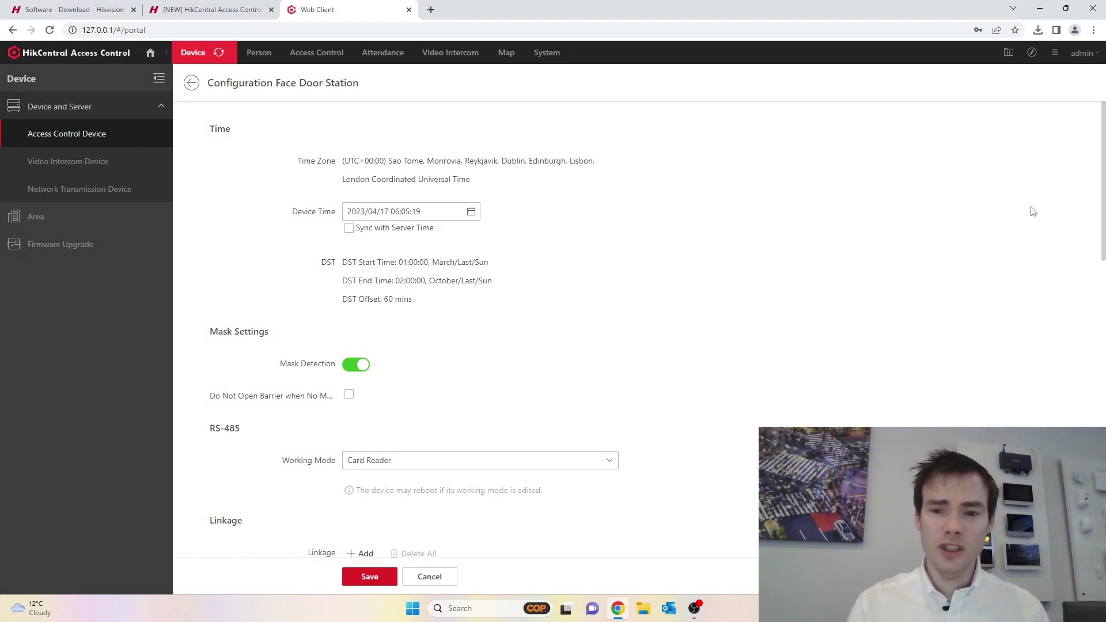
pyautogui.moveTo(1103, 152); pyautogui.dragTo(1103, 167)
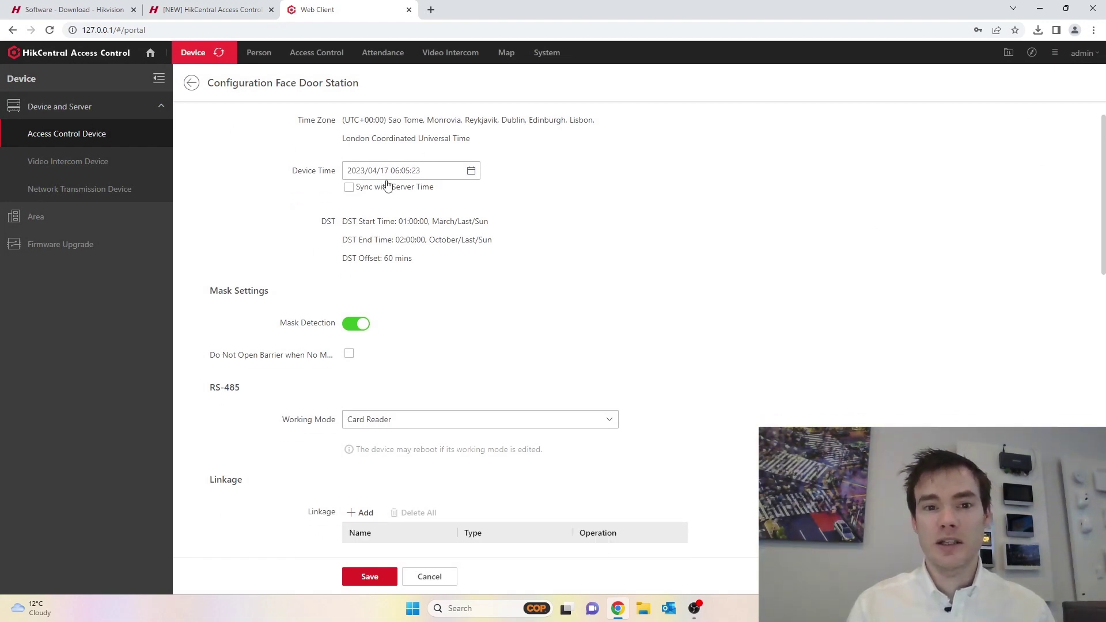
pyautogui.click(349, 187)
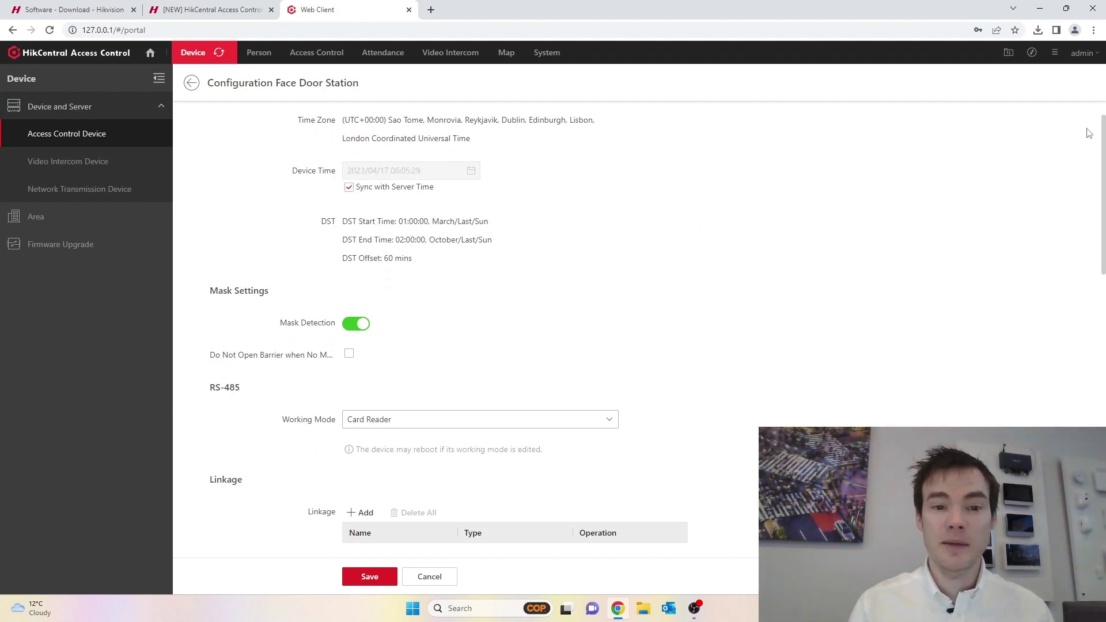
pyautogui.moveTo(1103, 134); pyautogui.dragTo(1103, 412)
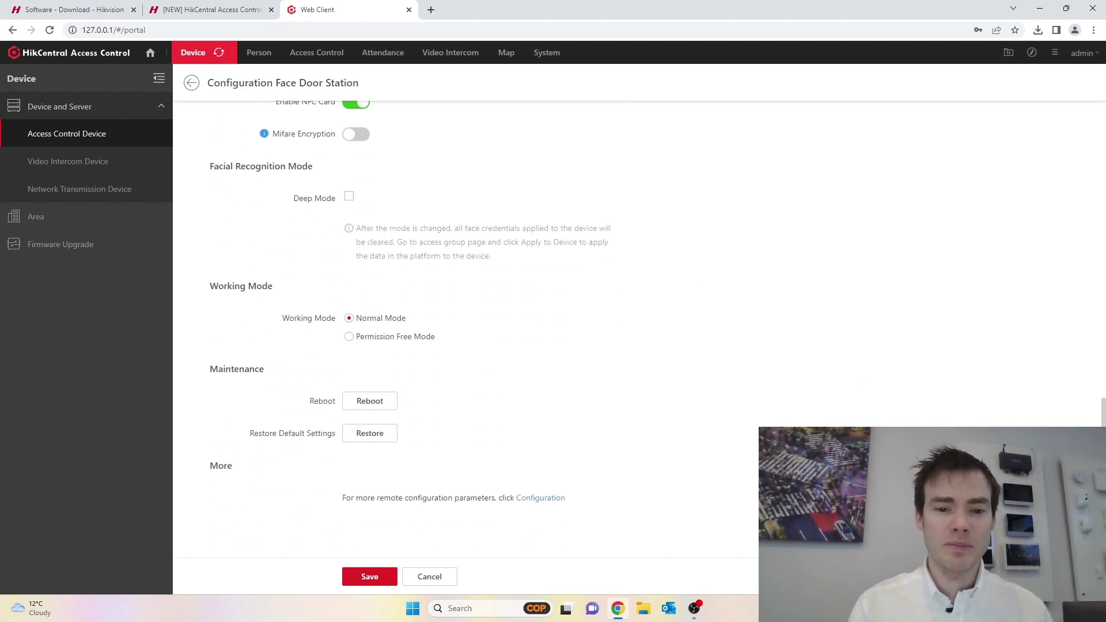
pyautogui.click(540, 499)
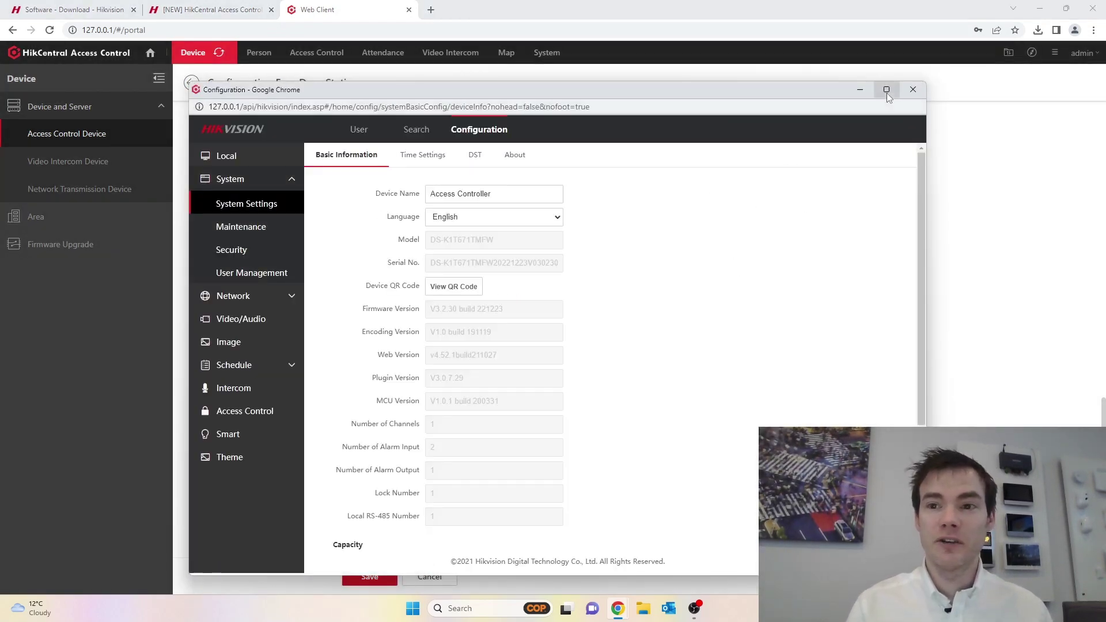
# Maximize the device window and review Intercom, Access Control, Door Parameters and Face Recognition, then Video/Audio
pyautogui.click(886, 91)
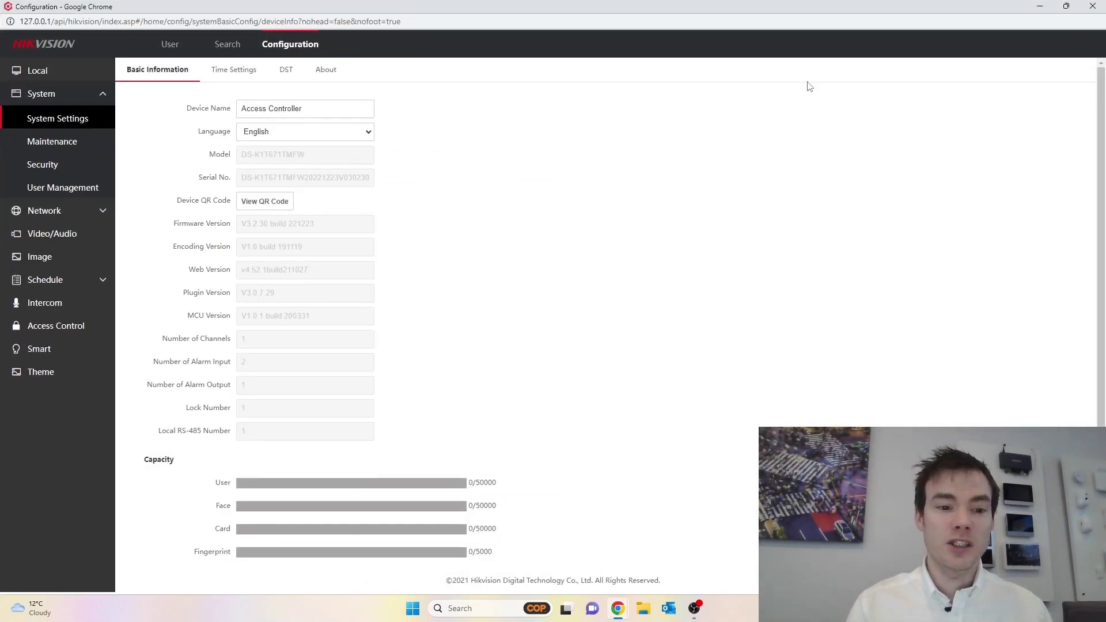
pyautogui.click(59, 305)
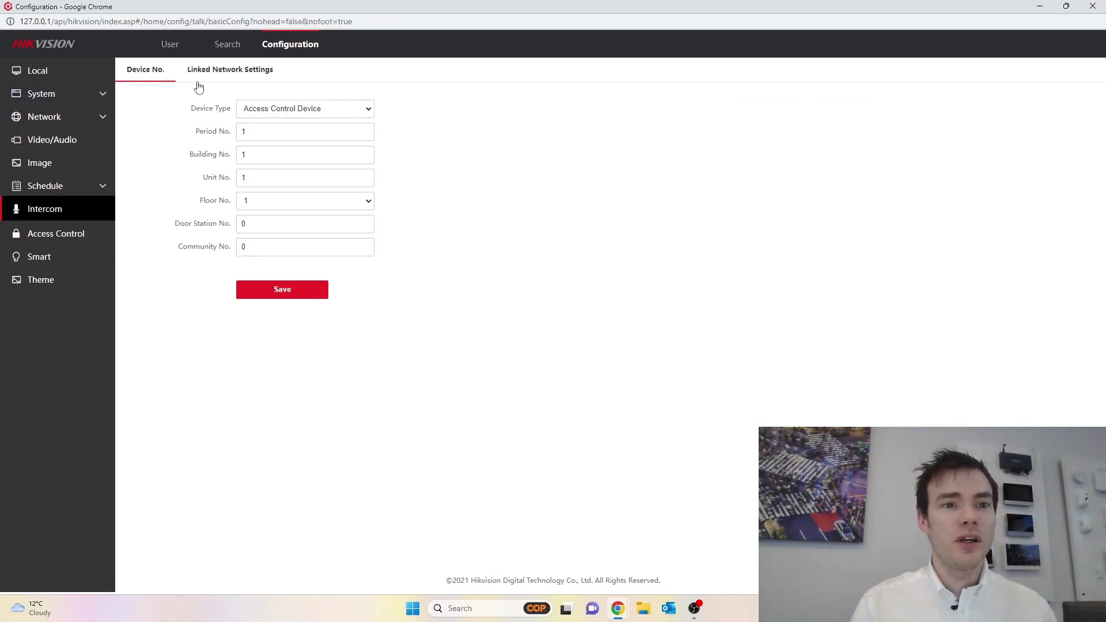
pyautogui.click(76, 231)
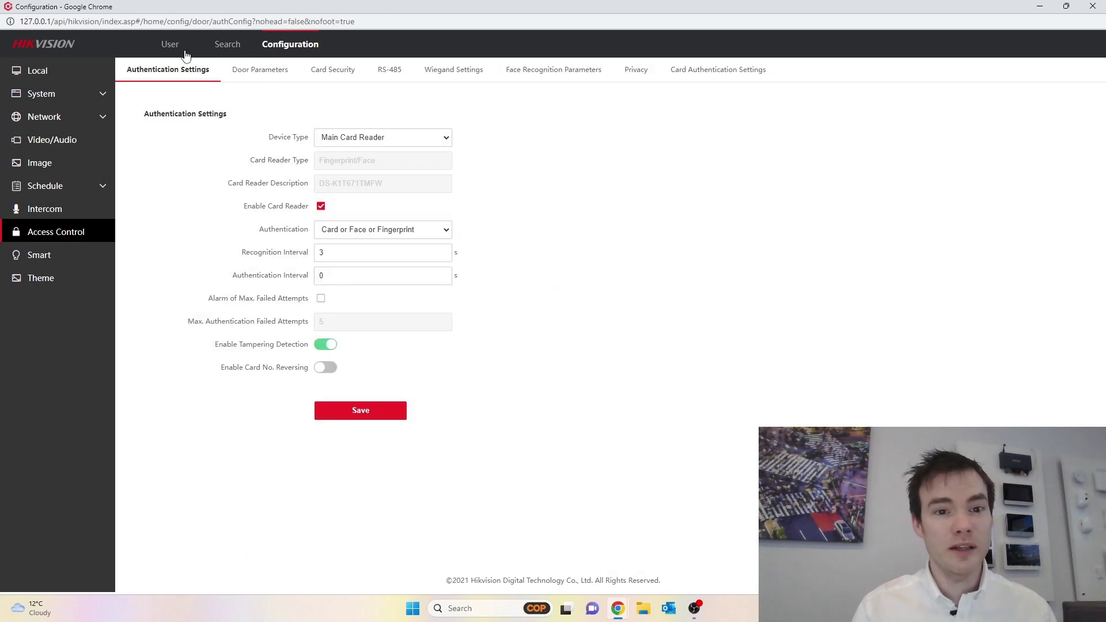
pyautogui.click(260, 70)
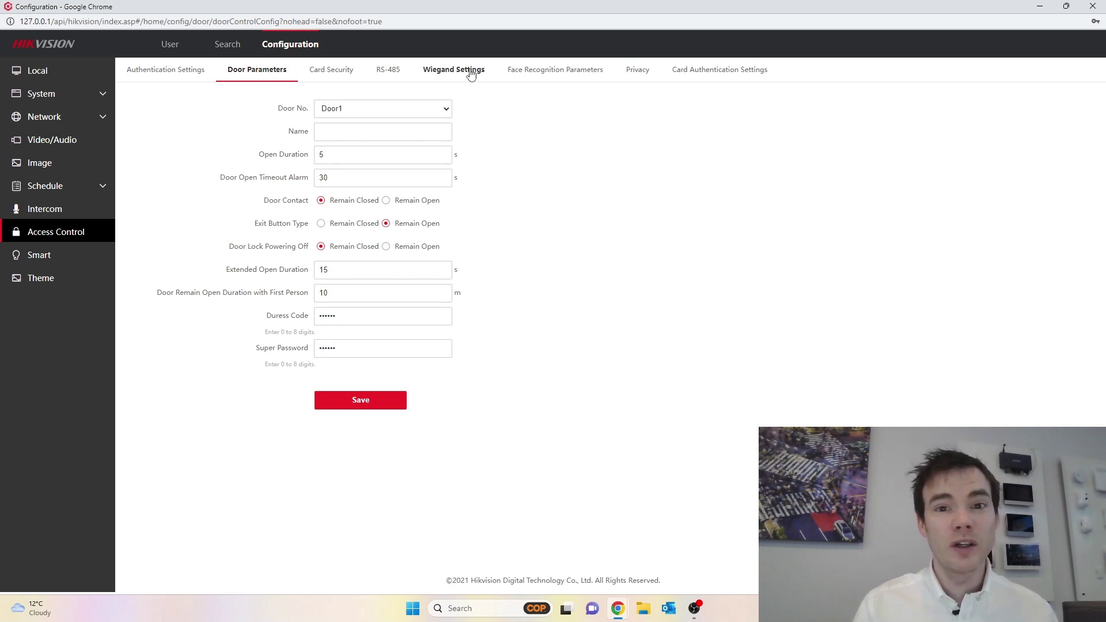
pyautogui.click(560, 83)
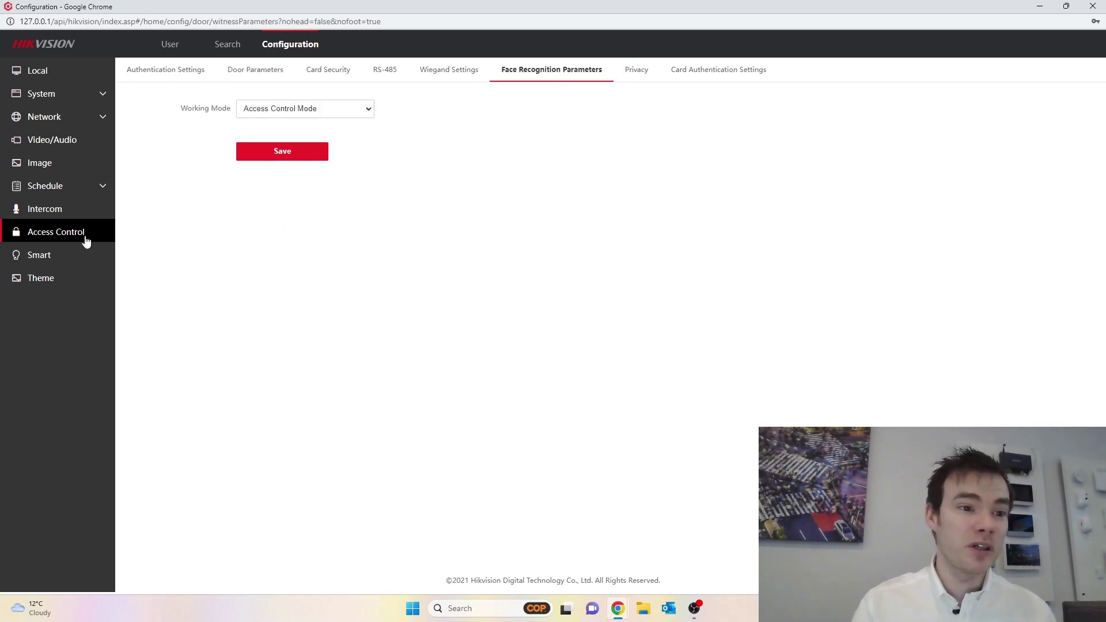
pyautogui.click(64, 143)
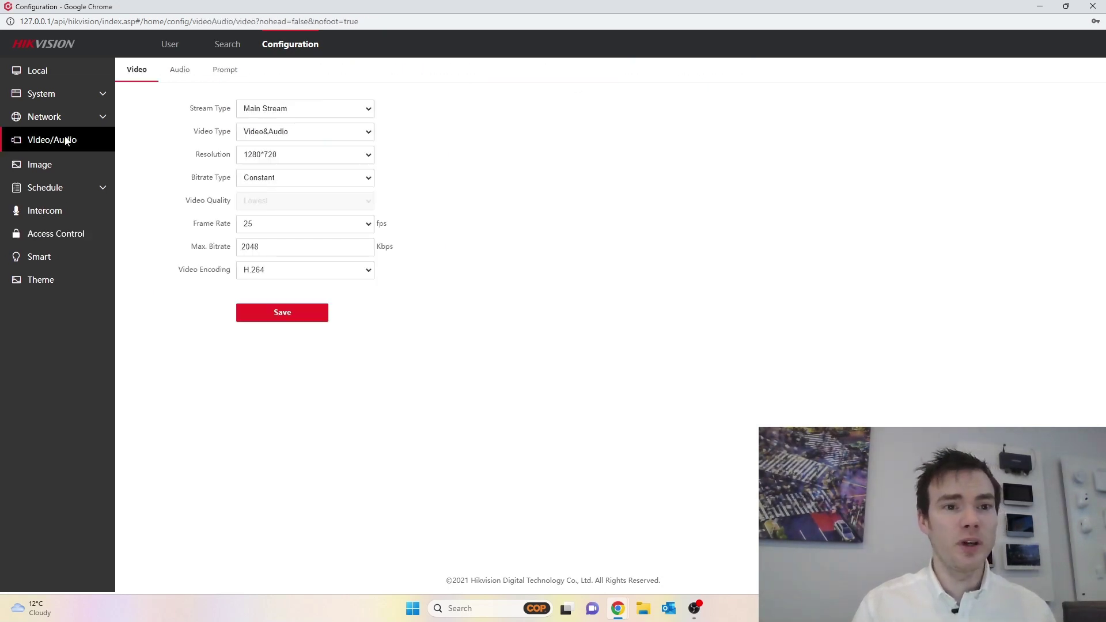
# Enable authentication prompts and save an all-day success prompt reading 'Welcome to Cop'
pyautogui.click(234, 72)
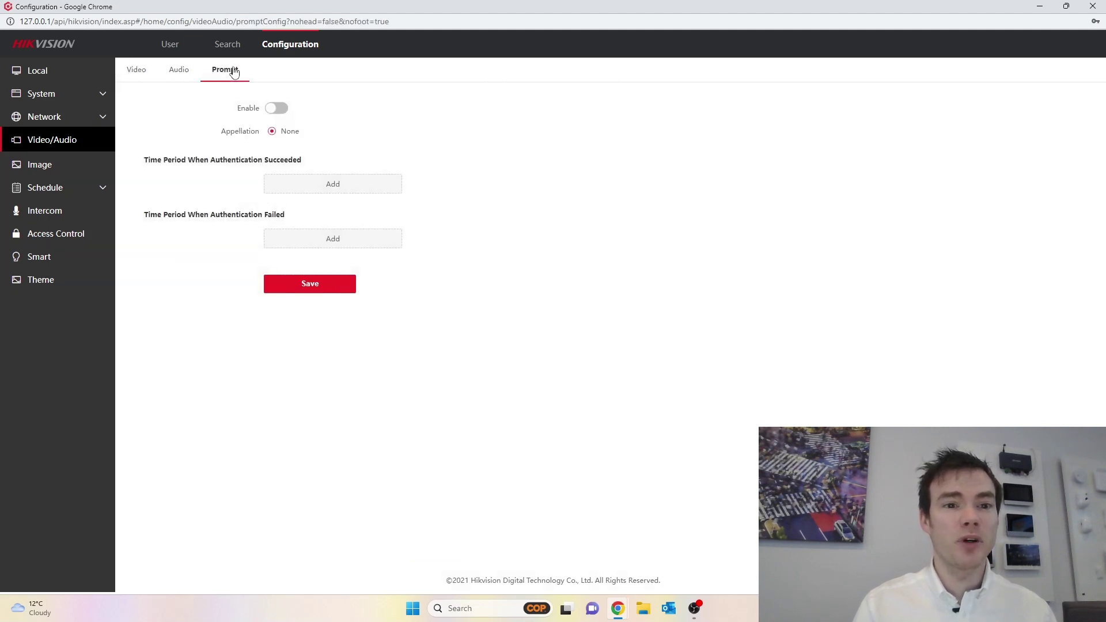
pyautogui.click(276, 109)
pyautogui.click(328, 188)
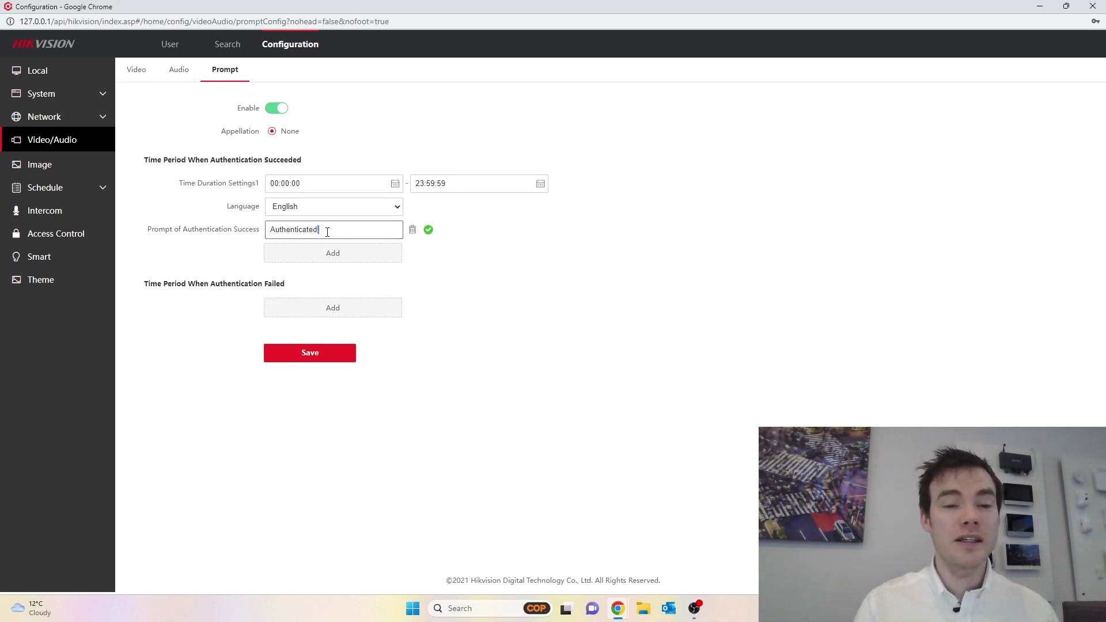
pyautogui.moveTo(327, 232); pyautogui.dragTo(265, 241)
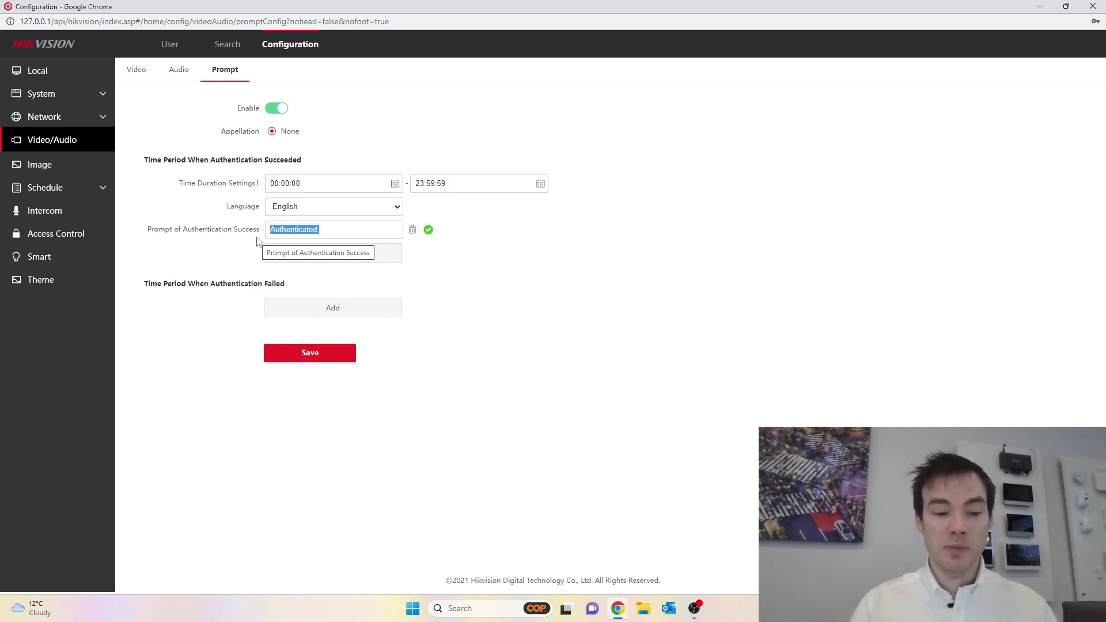
pyautogui.write('Welcome to Cop')
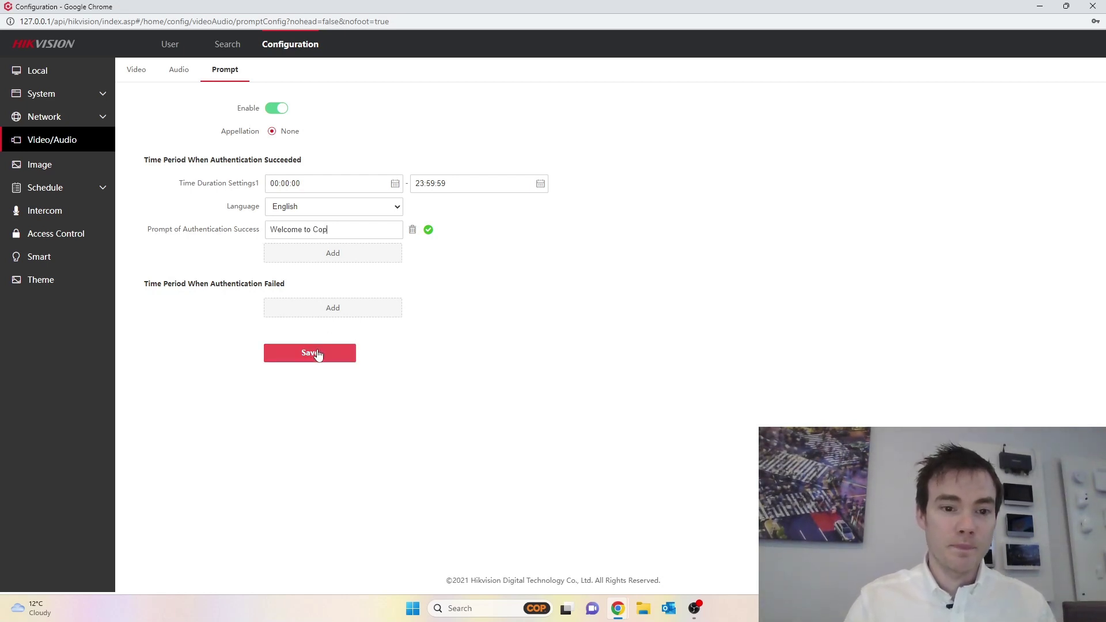
pyautogui.click(316, 354)
# Remove all failure prompt periods and save the prompt settings
pyautogui.click(322, 312)
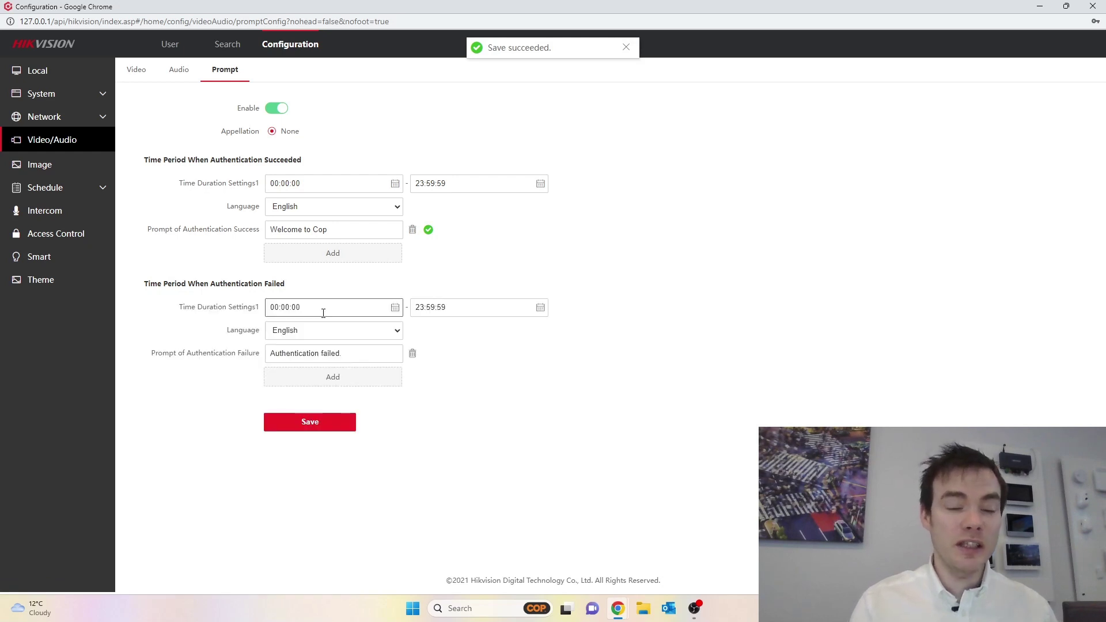
pyautogui.click(329, 377)
pyautogui.click(323, 447)
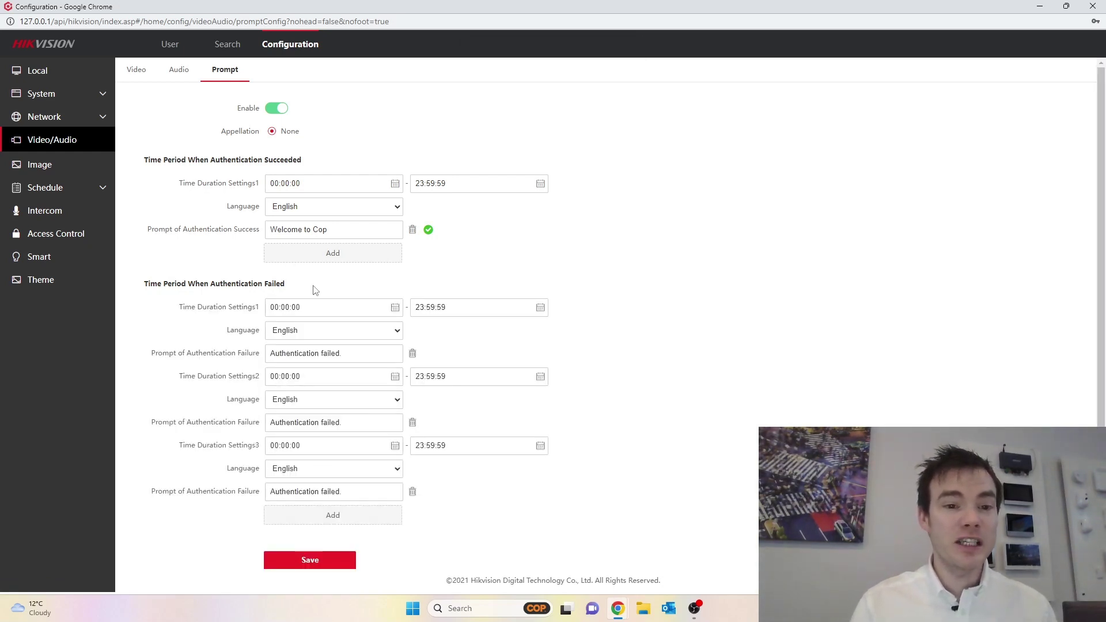
pyautogui.click(412, 493)
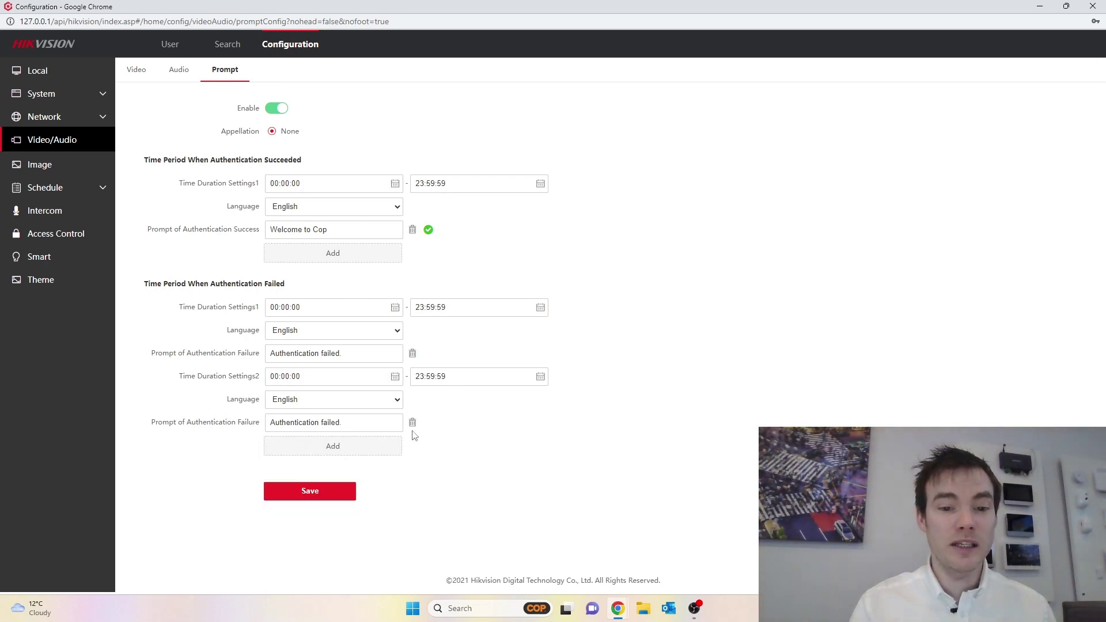
pyautogui.click(412, 423)
pyautogui.click(412, 360)
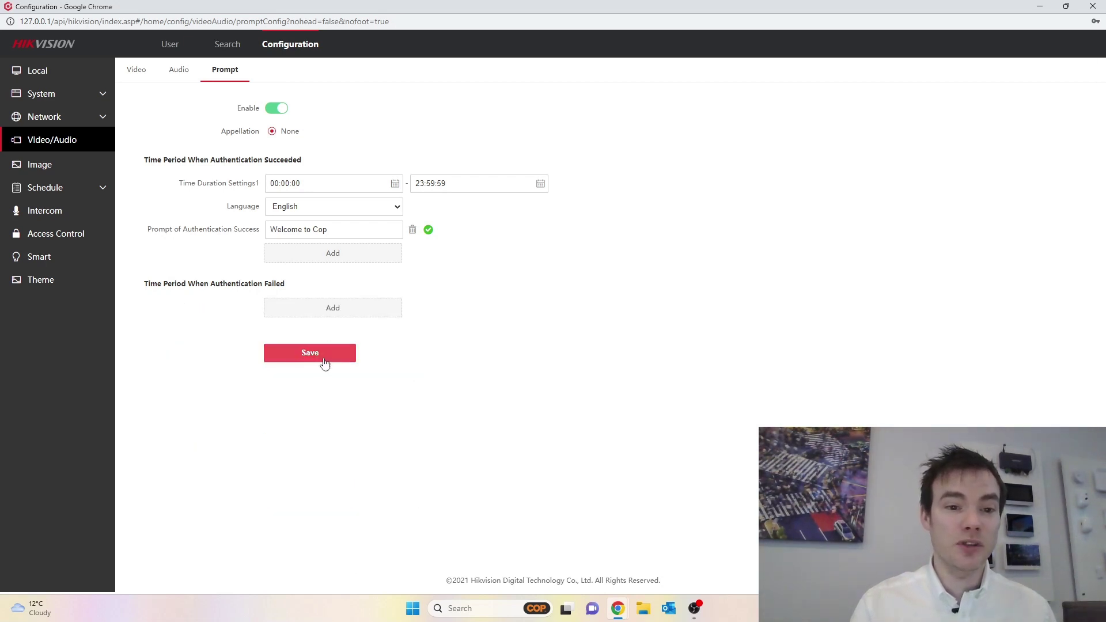
pyautogui.click(318, 357)
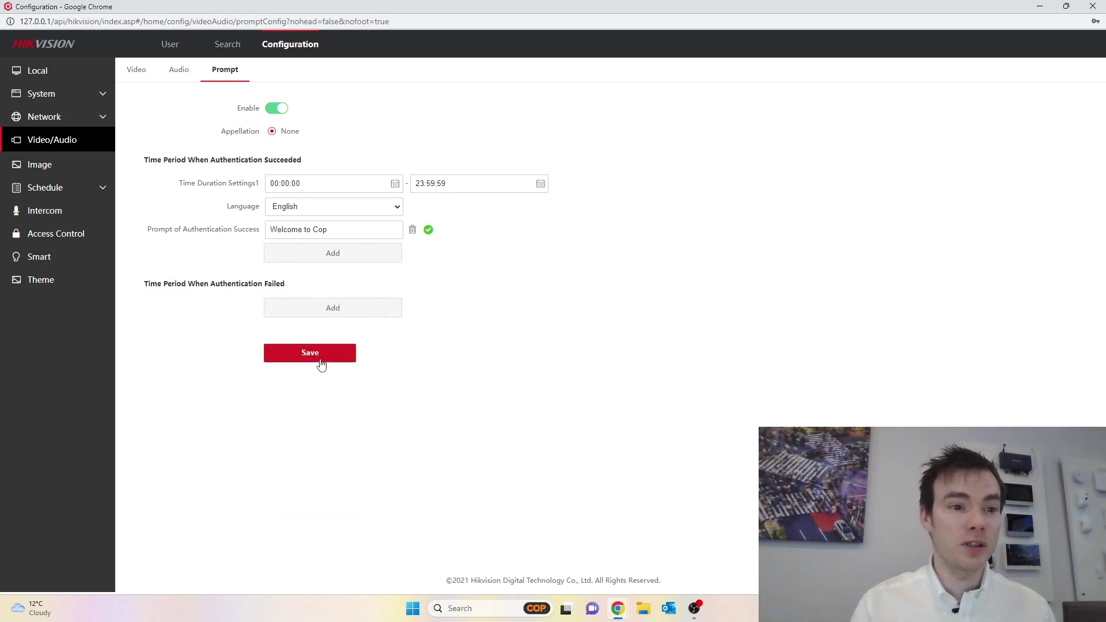
pyautogui.click(50, 257)
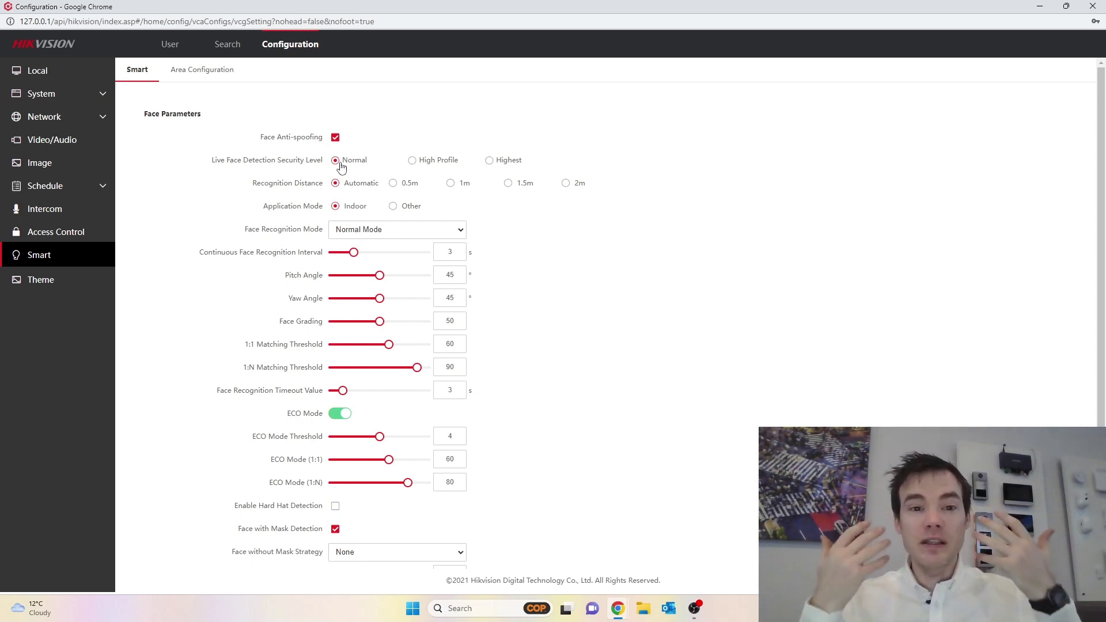
# Check the face recognition Area Configuration on the live view, then return to Smart parameters
pyautogui.click(218, 77)
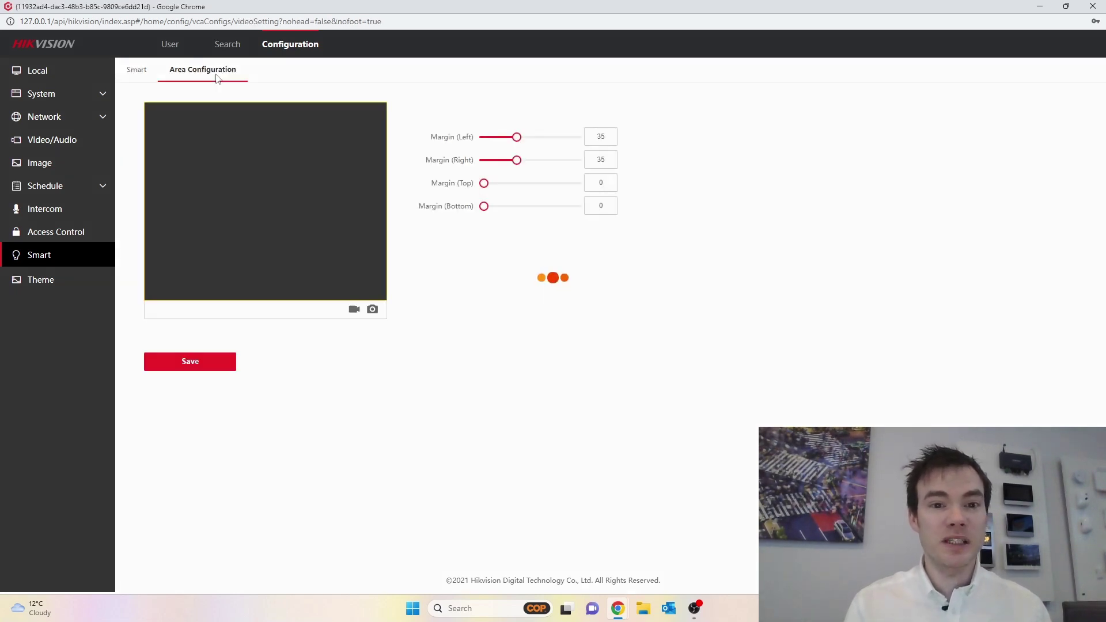
pyautogui.click(132, 70)
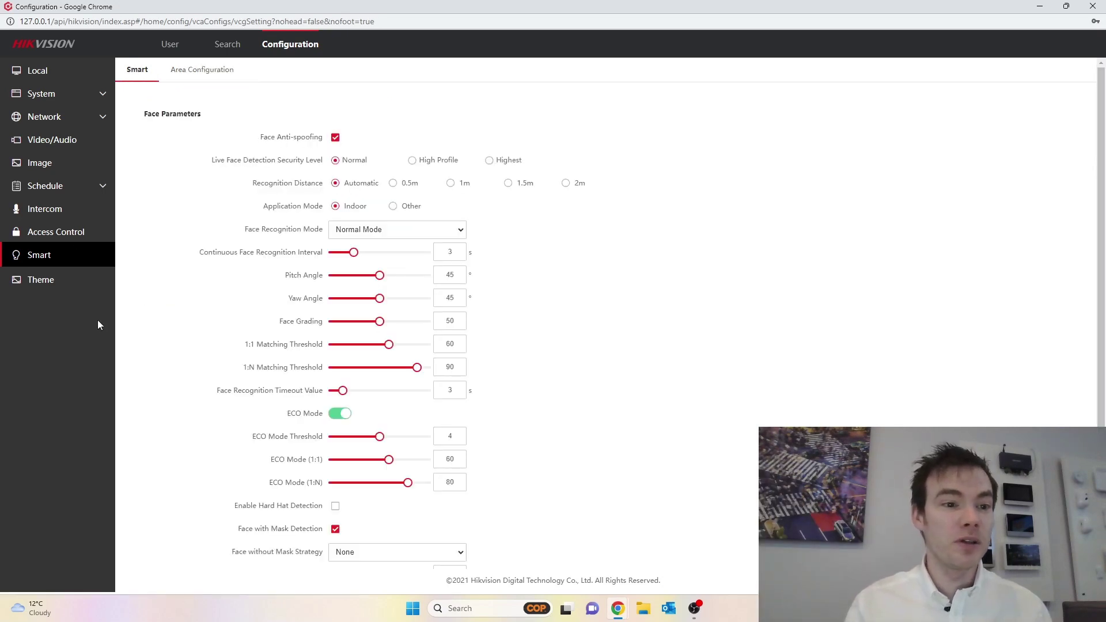
# Upload the COP logo image as a theme picture and save the theme settings
pyautogui.click(56, 285)
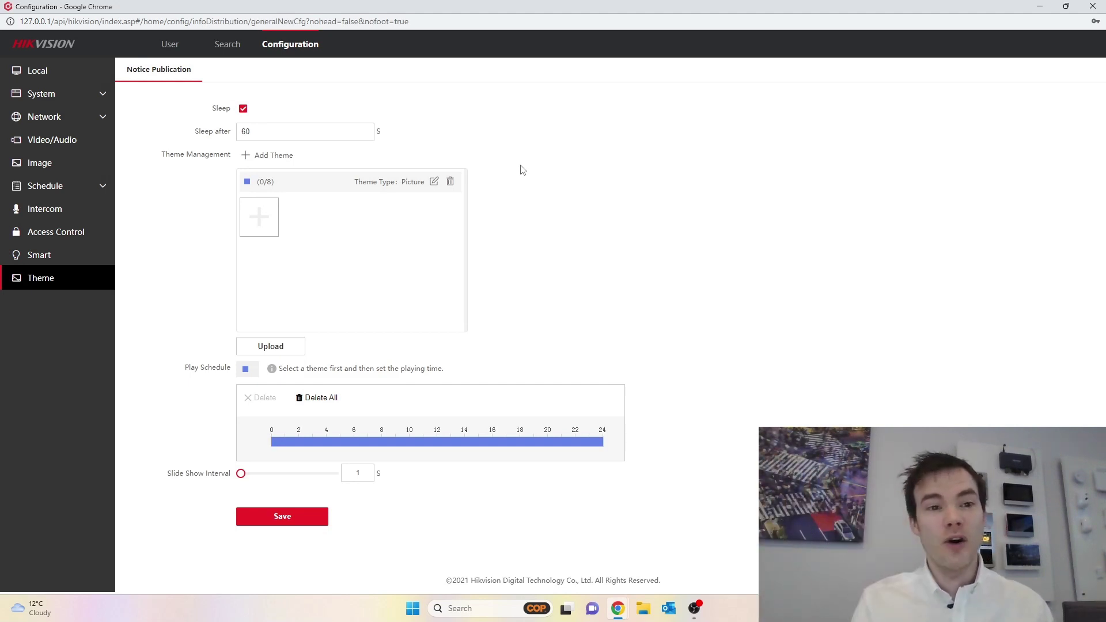
pyautogui.click(259, 220)
pyautogui.click(154, 95)
pyautogui.click(453, 292)
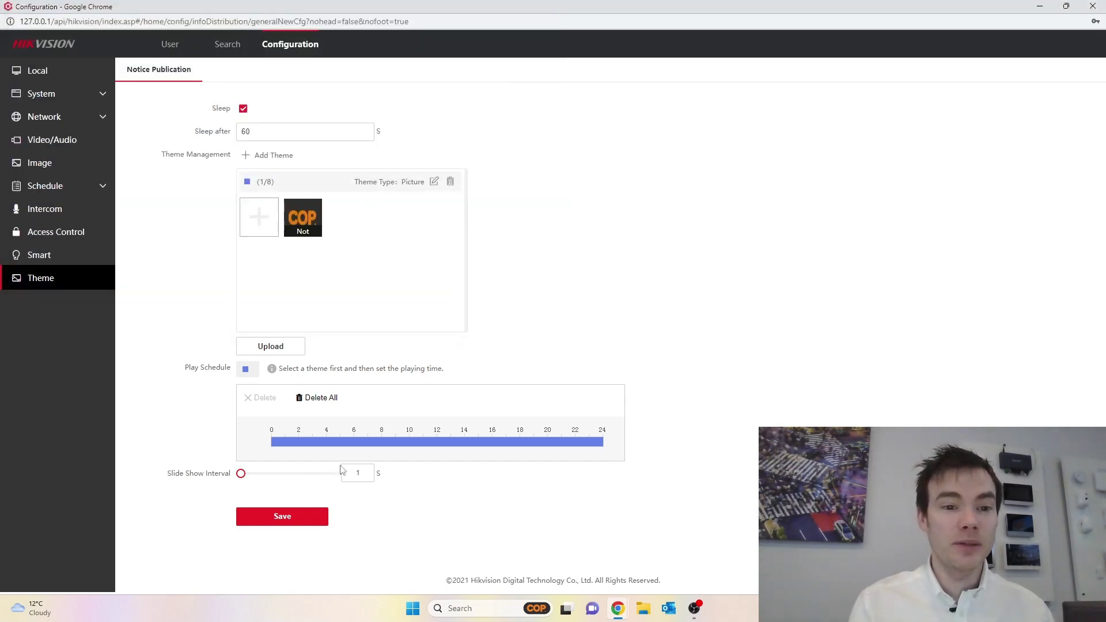
pyautogui.click(271, 347)
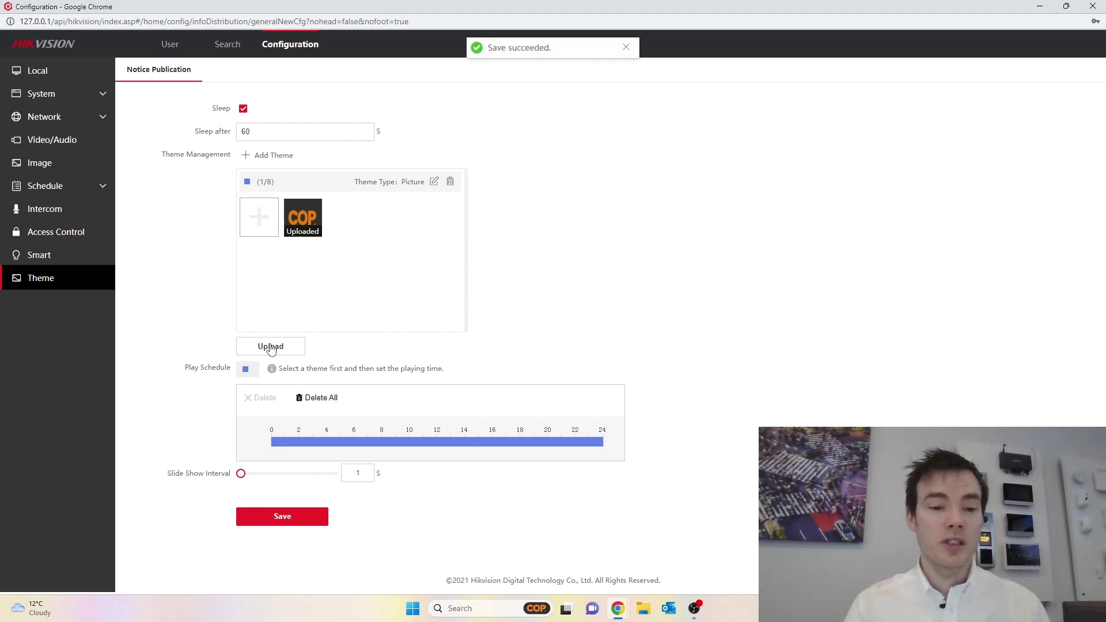
pyautogui.click(292, 529)
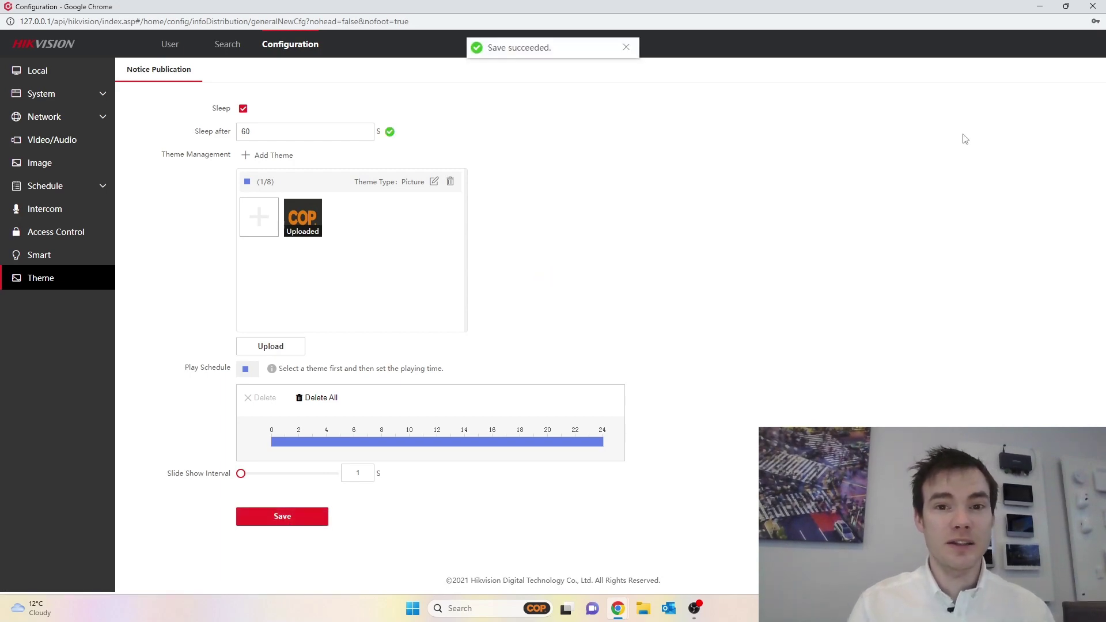
# Save and close the Face Door Station configuration, then list the Video Intercom Devices
pyautogui.click(1092, 7)
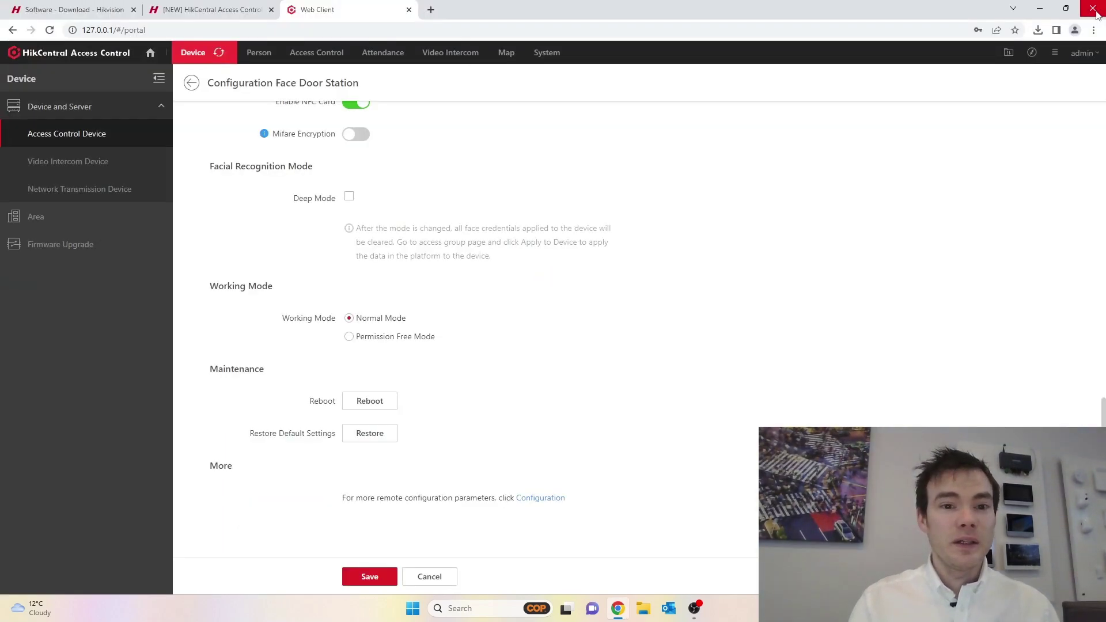
pyautogui.click(374, 573)
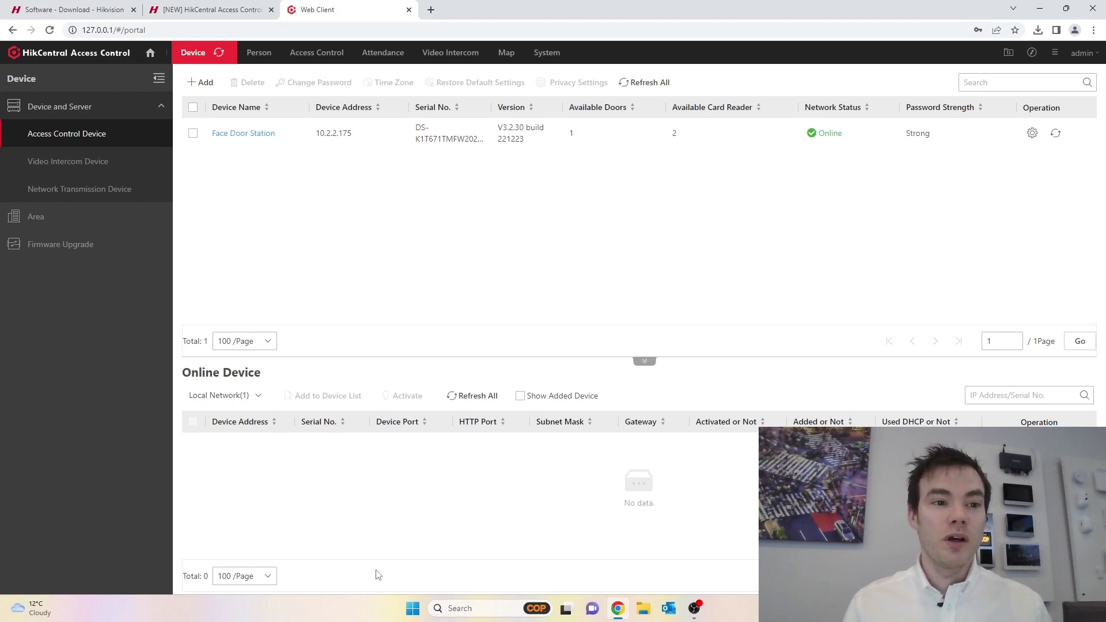
pyautogui.click(96, 162)
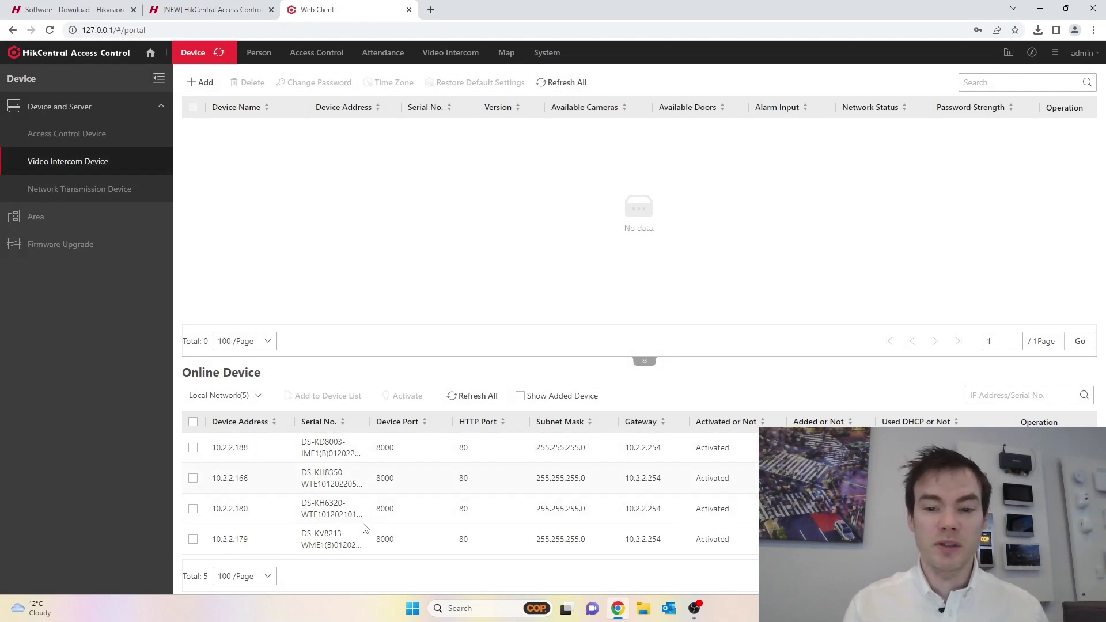
# Browse the Area doors and Firmware Upgrade pages, then open the empty Person list
pyautogui.click(75, 217)
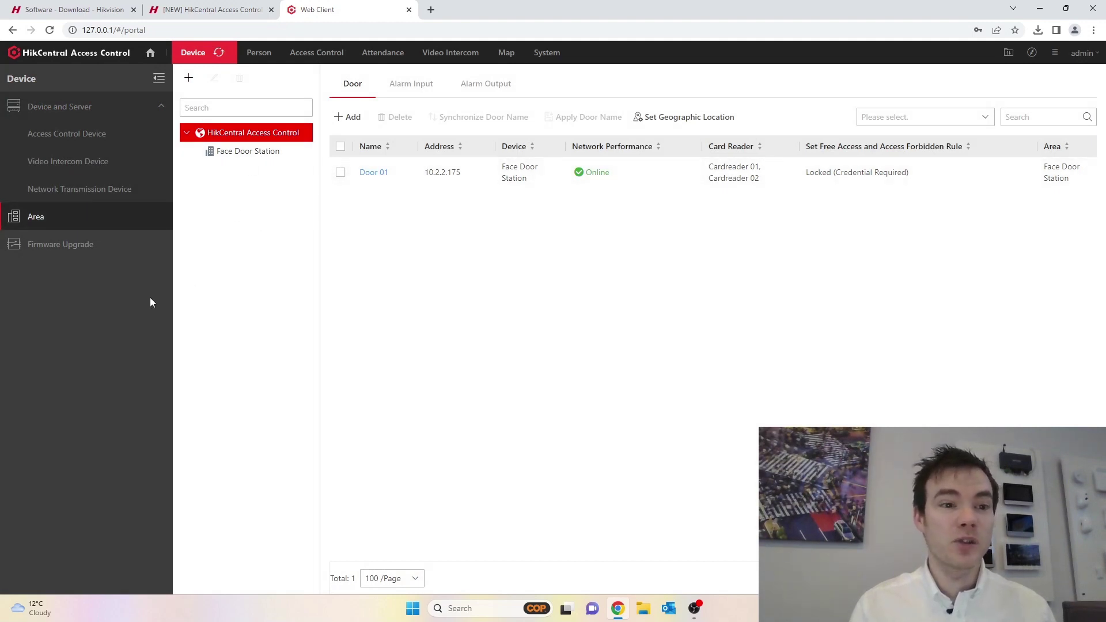
pyautogui.click(72, 247)
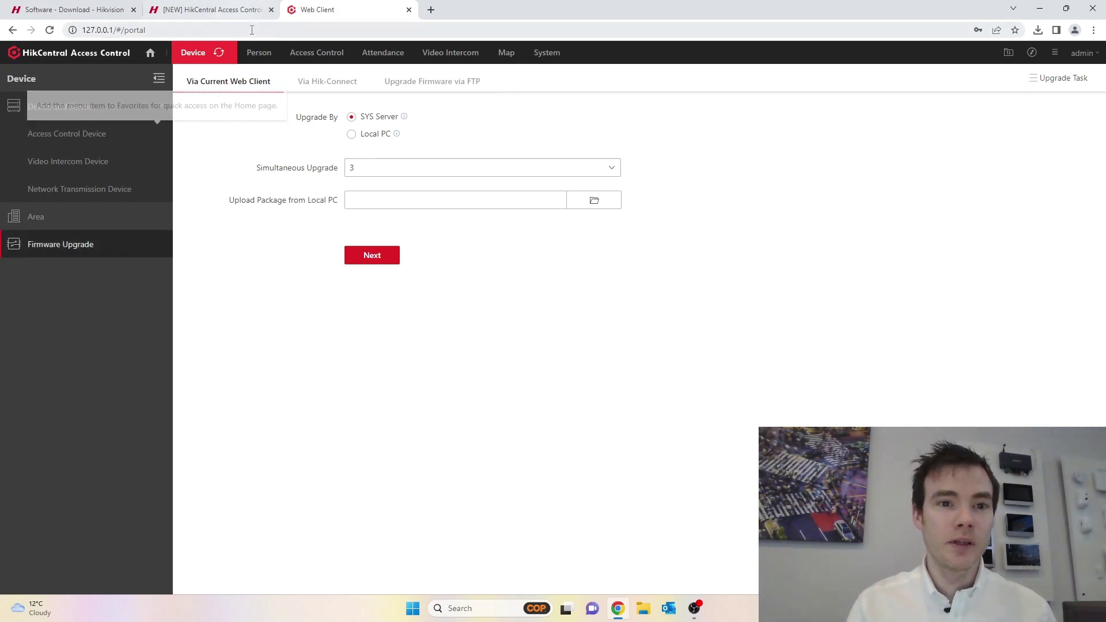
pyautogui.click(268, 55)
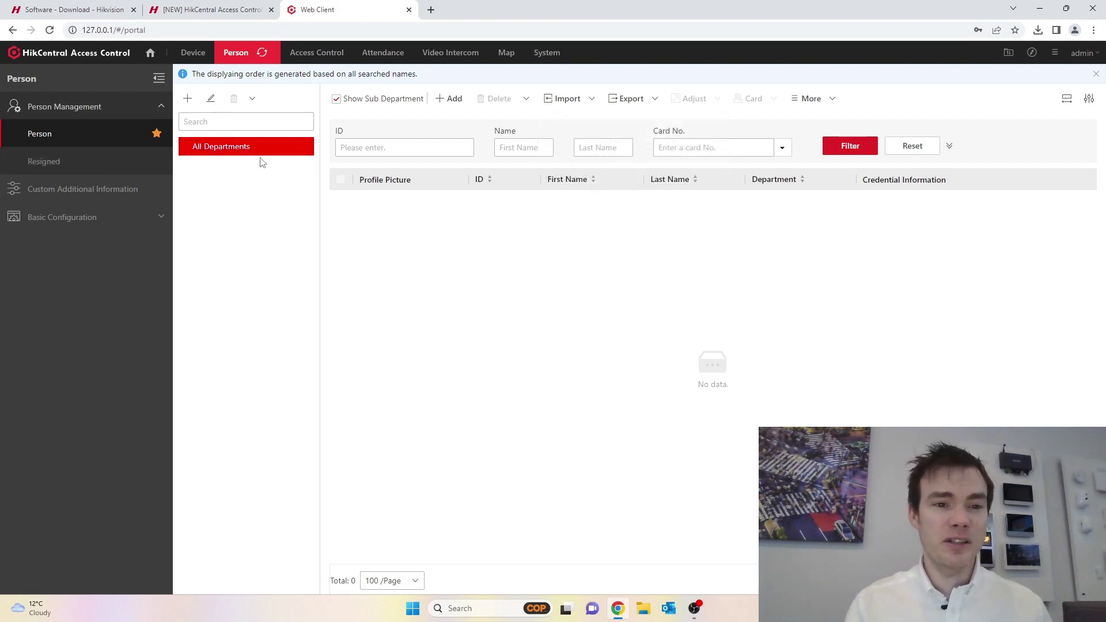
pyautogui.click(448, 101)
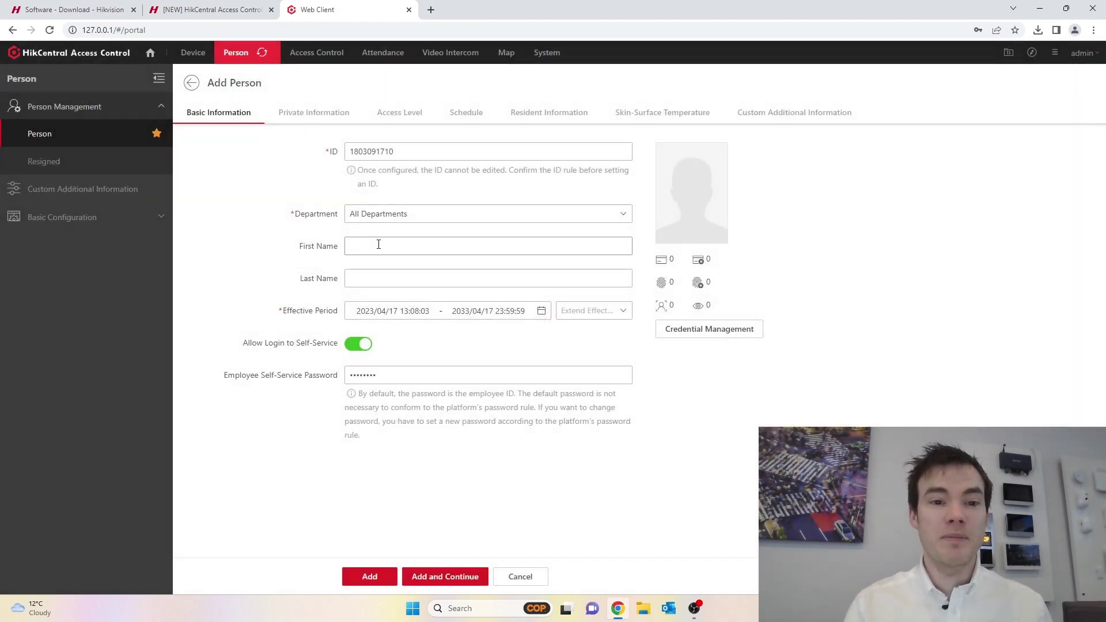
pyautogui.click(378, 246)
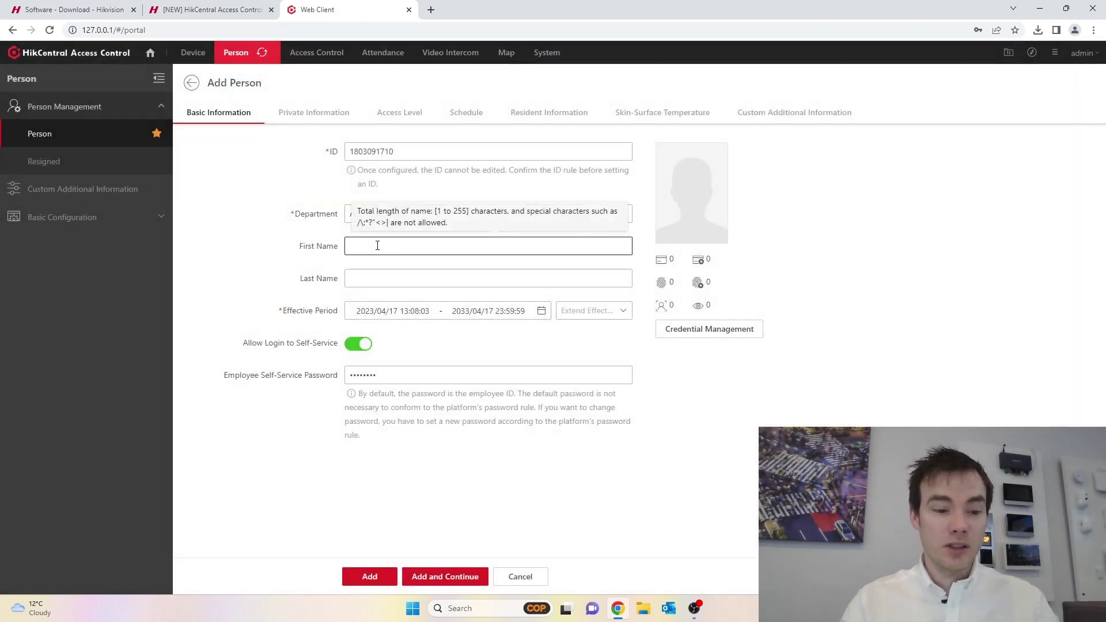
pyautogui.write('Olivd')
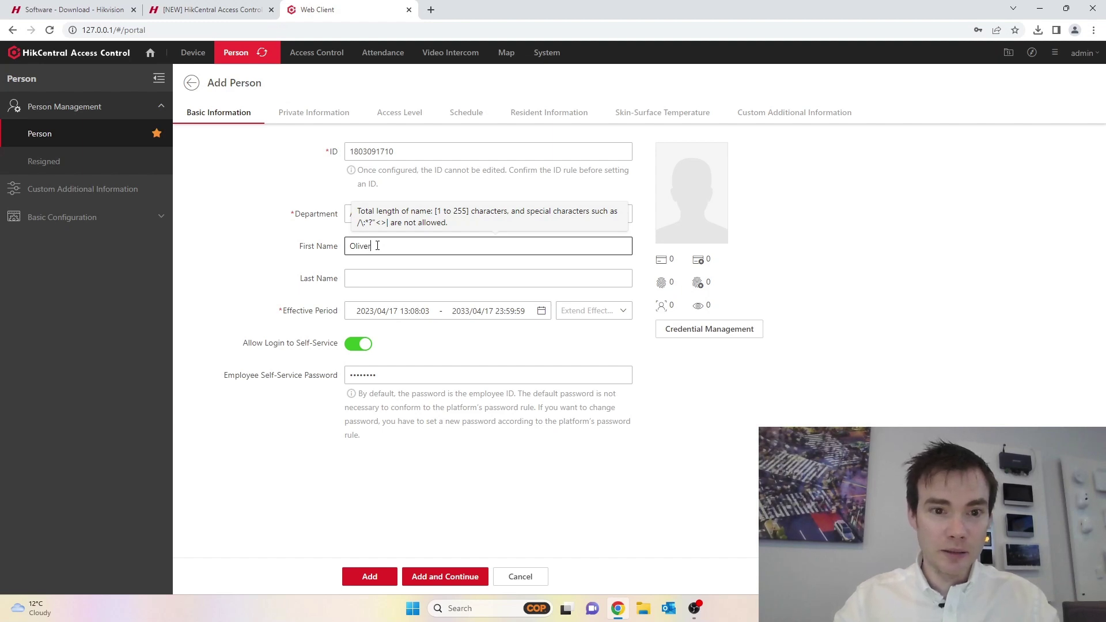
pyautogui.press('capslock')
pyautogui.press('capslock')
pyautogui.press('Tab')
pyautogui.write('ape')
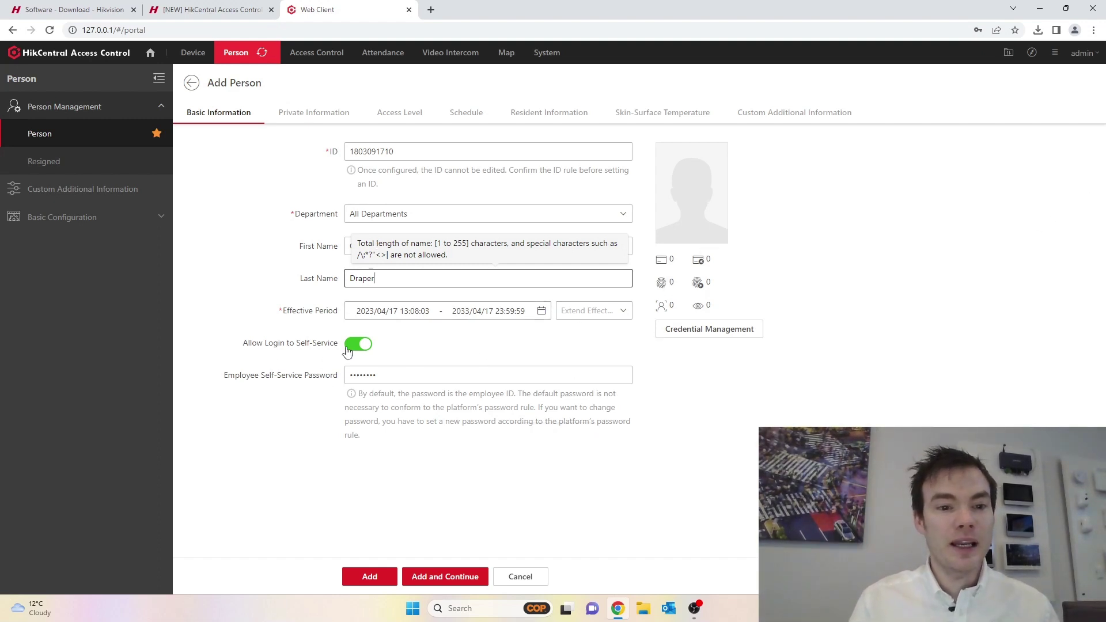
pyautogui.click(444, 356)
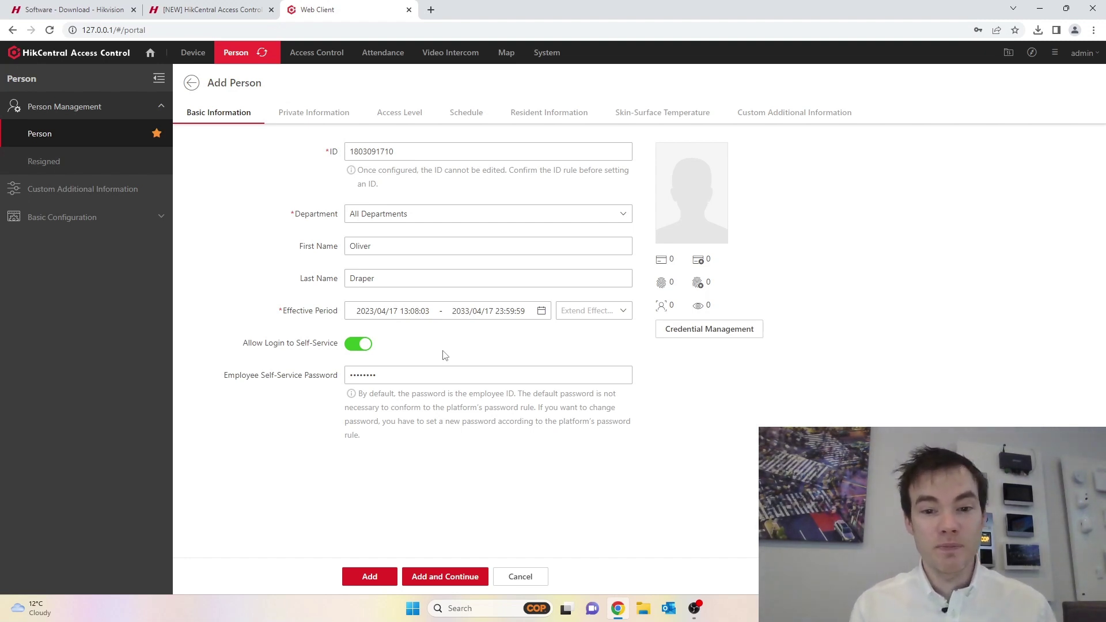
pyautogui.click(377, 380)
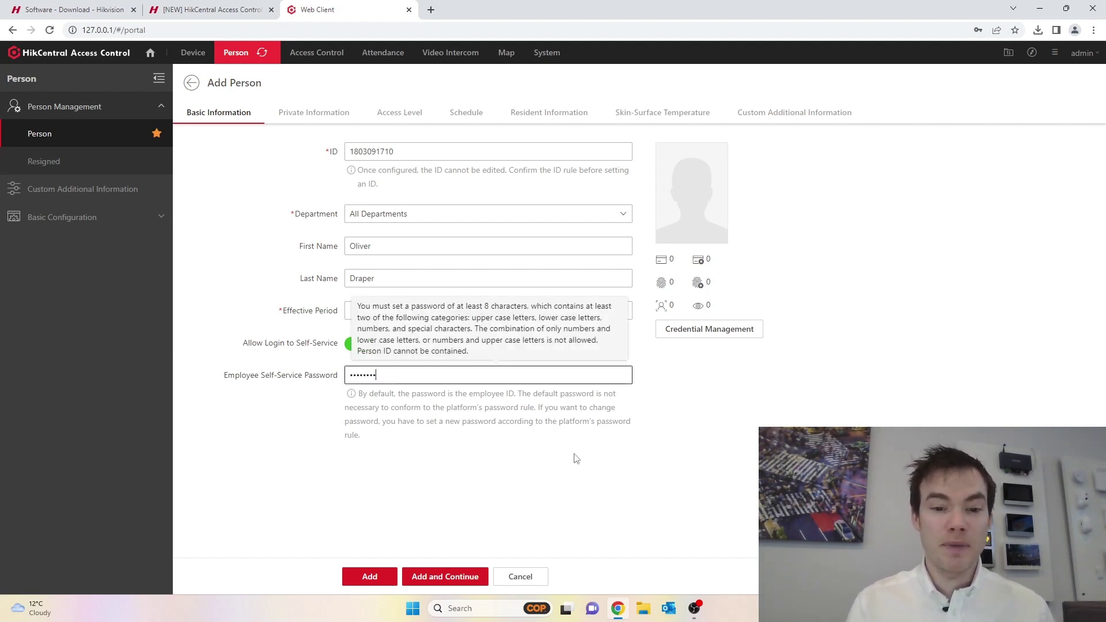
pyautogui.click(752, 435)
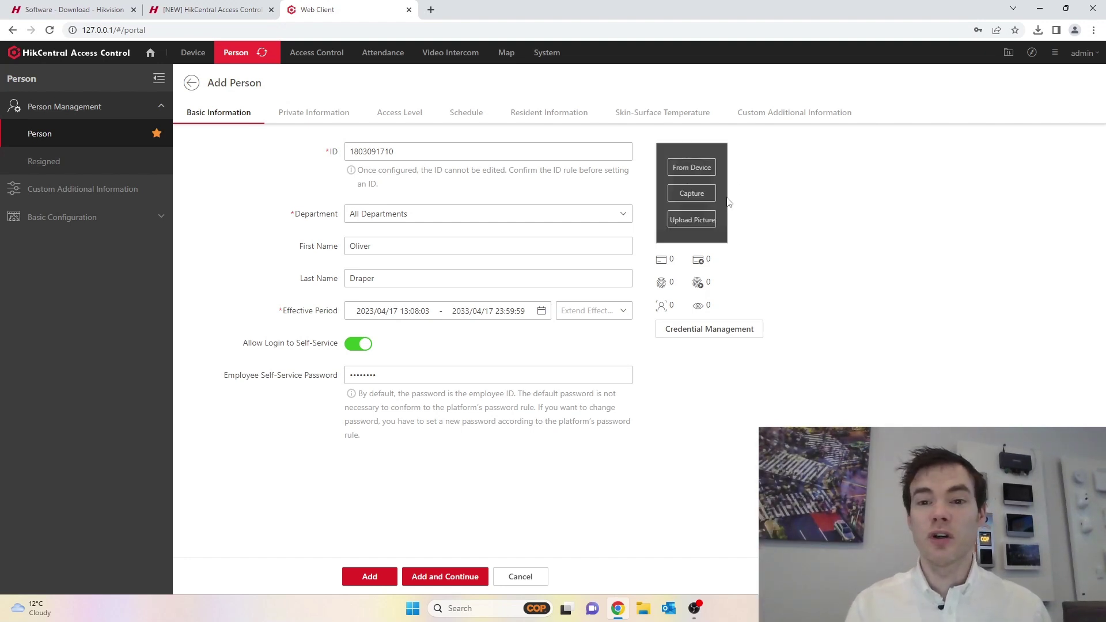
pyautogui.moveTo(691, 192)
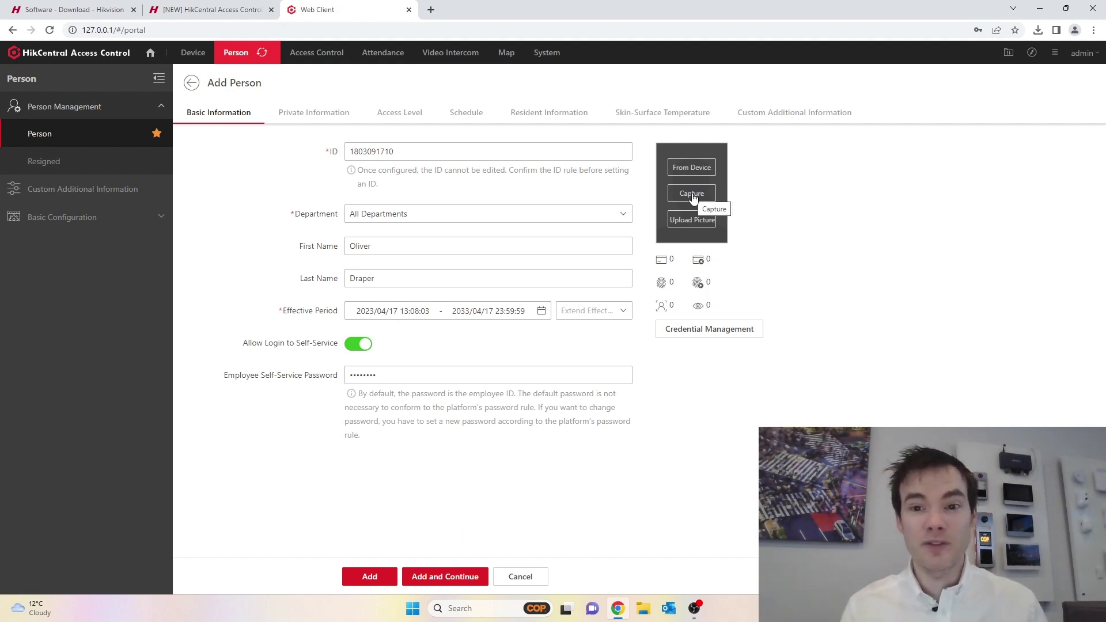
pyautogui.click(694, 222)
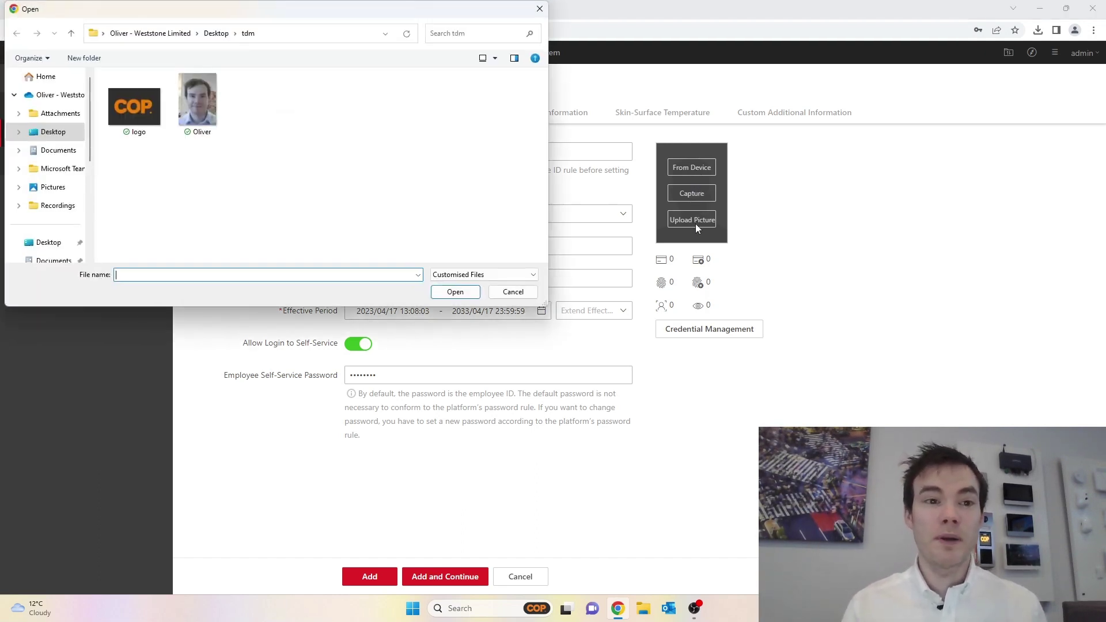
pyautogui.click(194, 109)
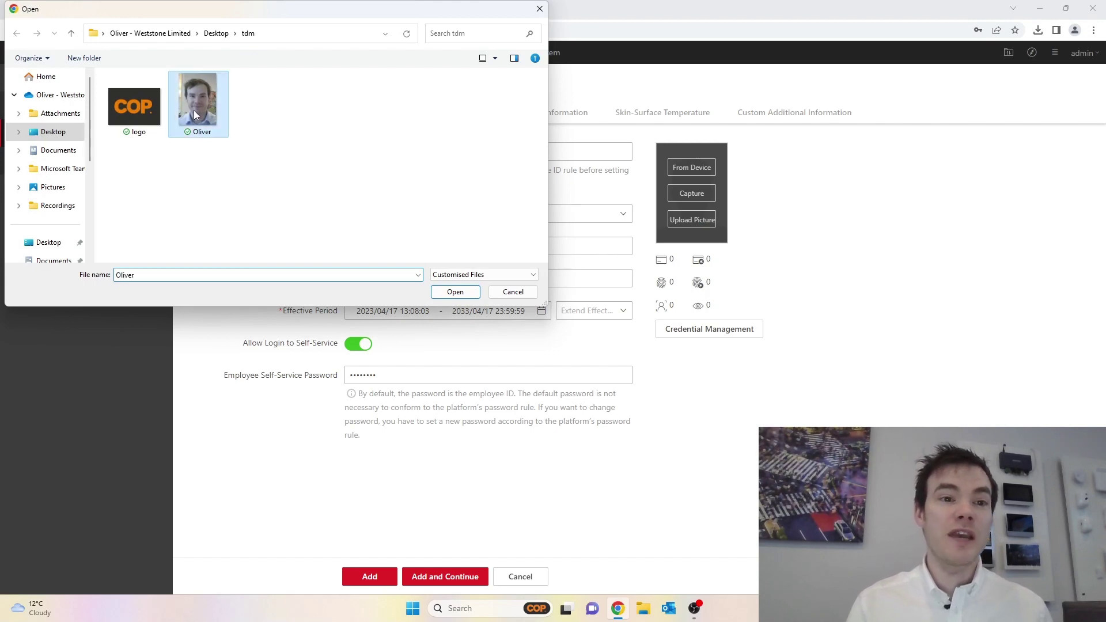
pyautogui.click(455, 292)
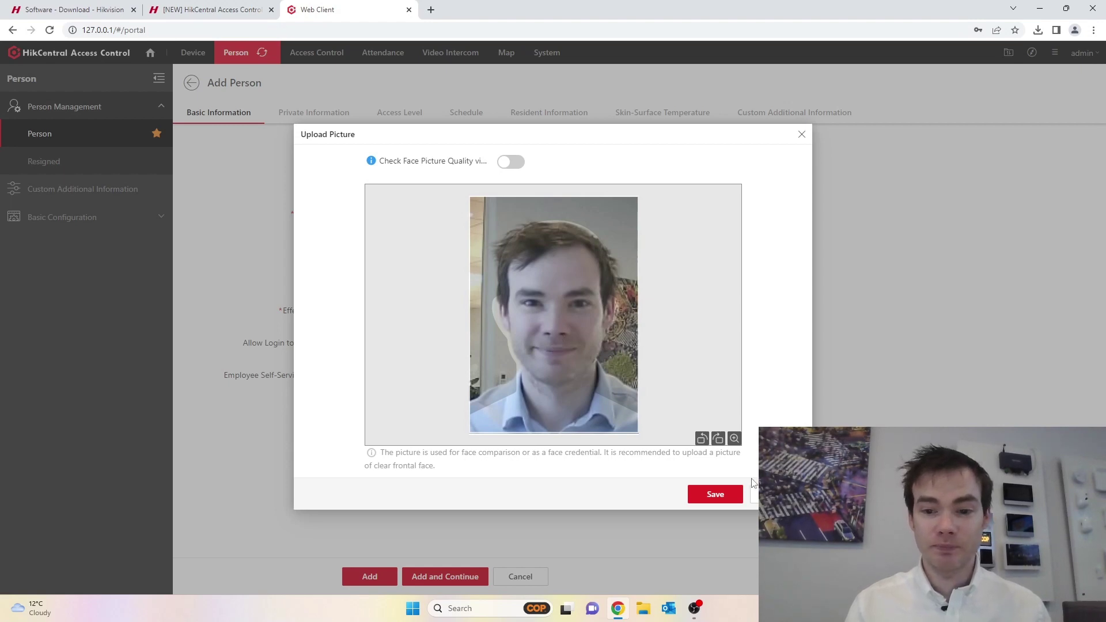
pyautogui.click(715, 494)
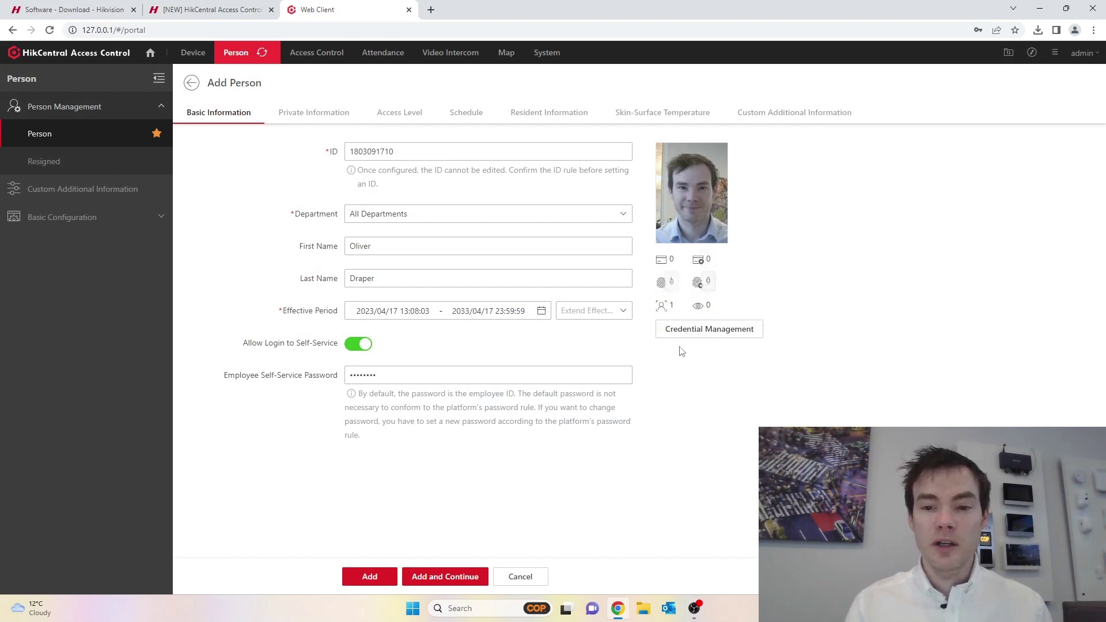
# Set card issuing to use the Door 01 card reader in credential management
pyautogui.click(706, 331)
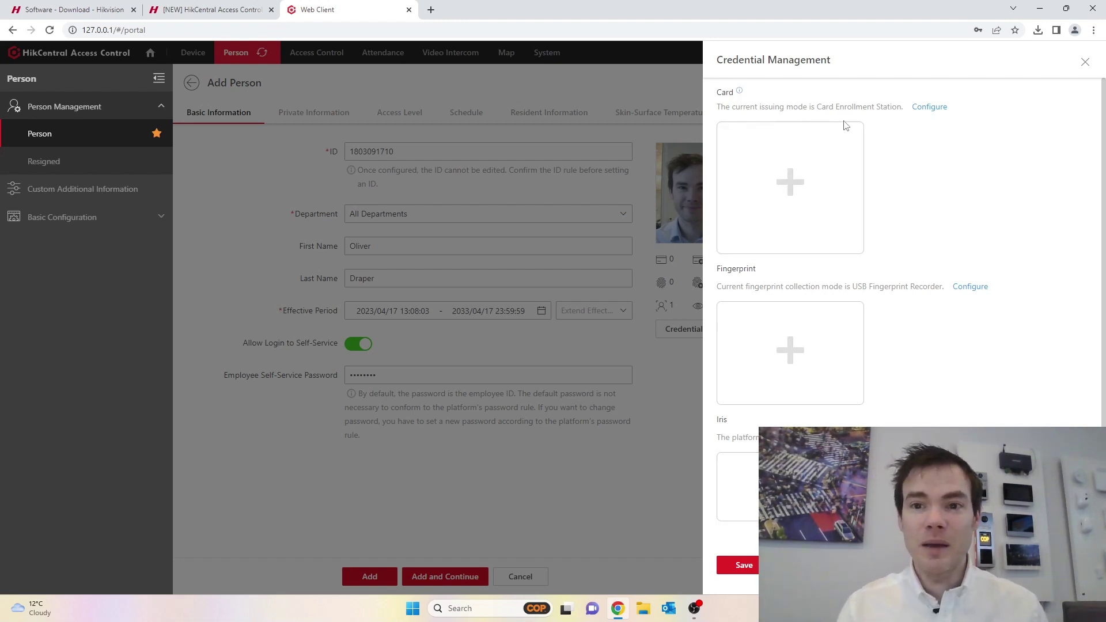
pyautogui.click(927, 107)
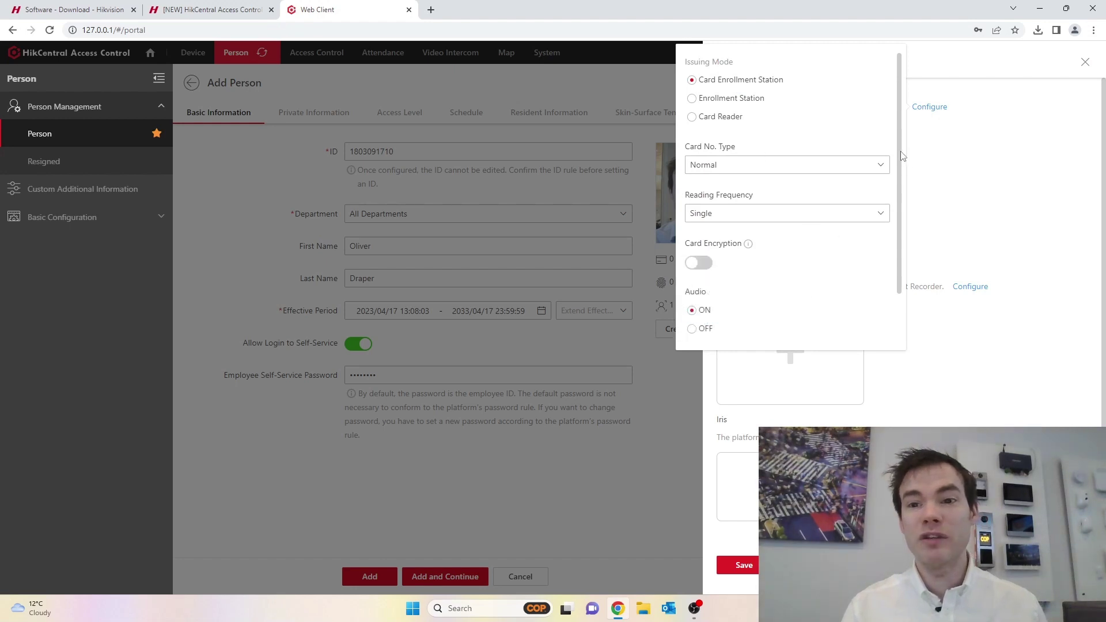
pyautogui.scroll(-2, 900, 198)
pyautogui.scroll(2, 901, 119)
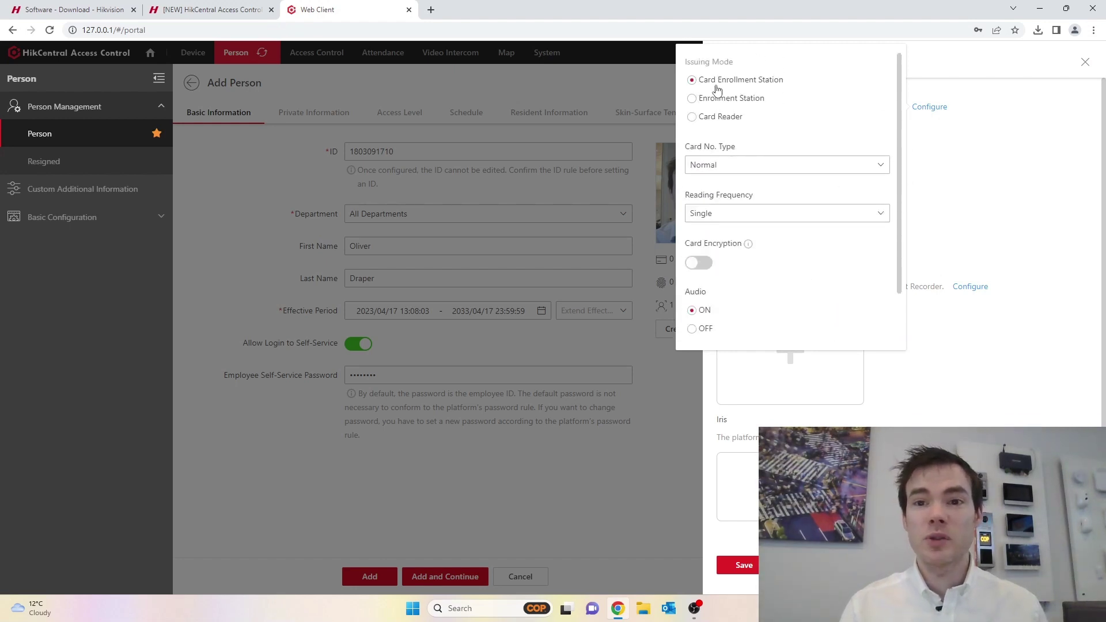
pyautogui.click(692, 118)
pyautogui.click(751, 165)
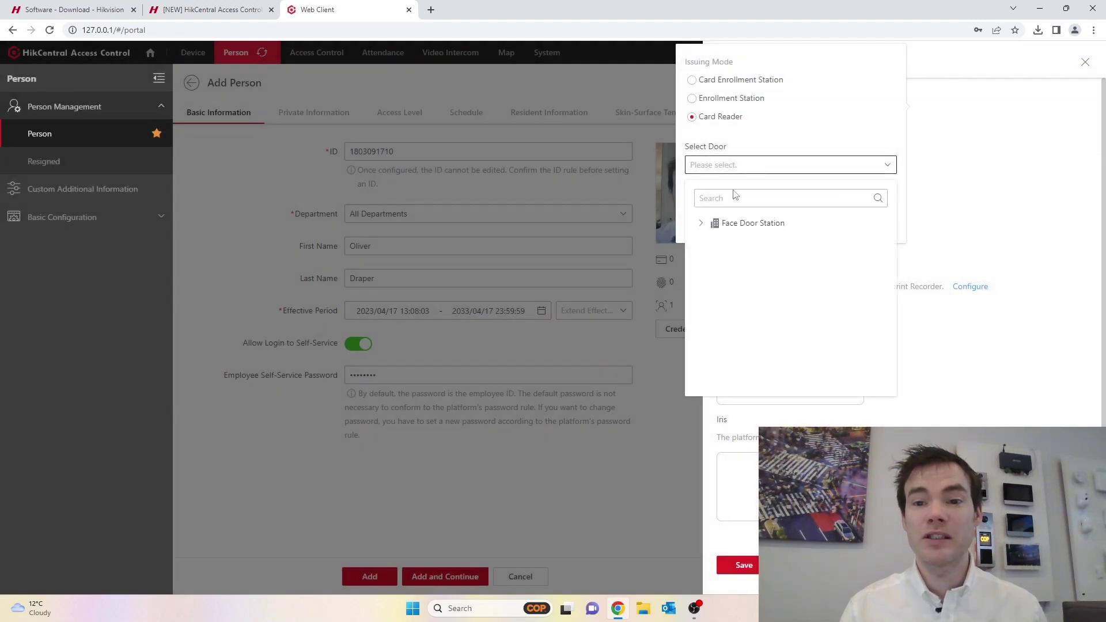
pyautogui.click(700, 223)
pyautogui.click(733, 242)
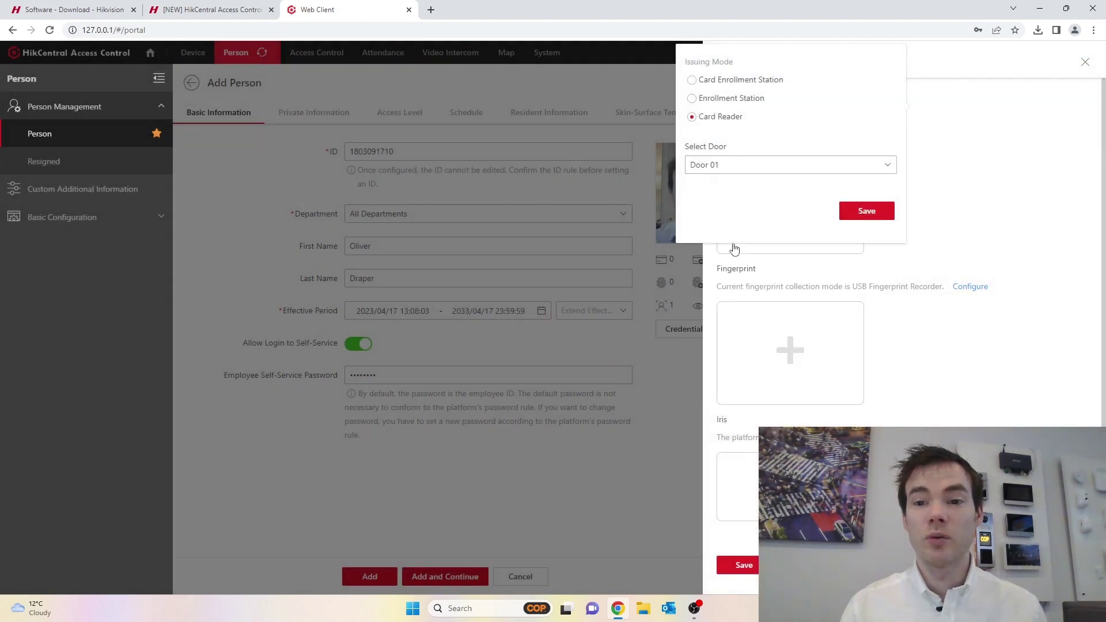
pyautogui.click(862, 212)
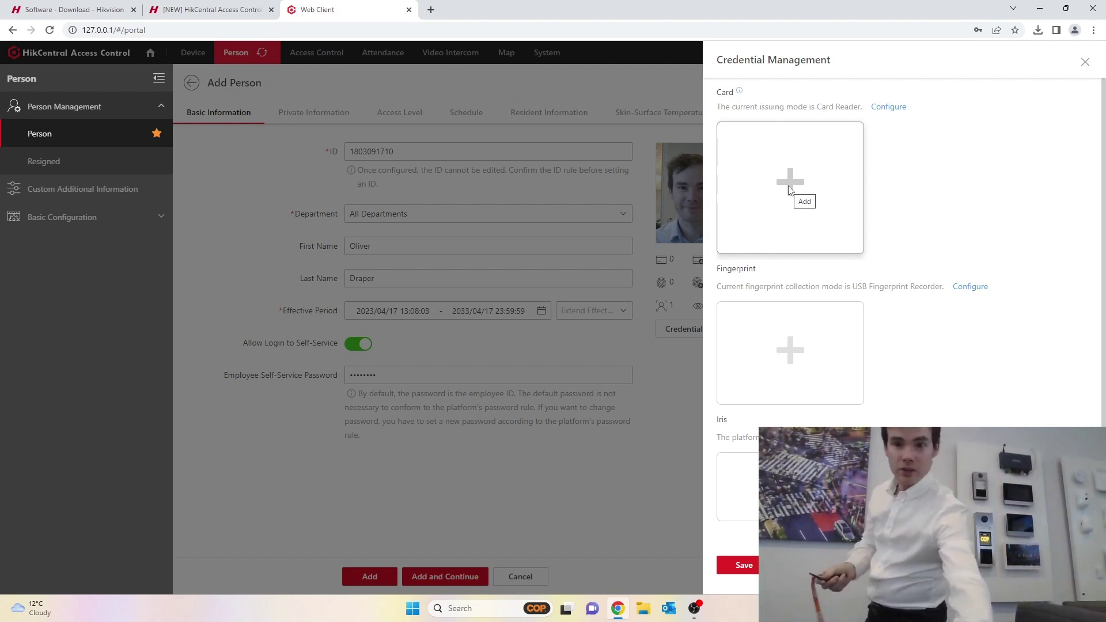
pyautogui.click(788, 187)
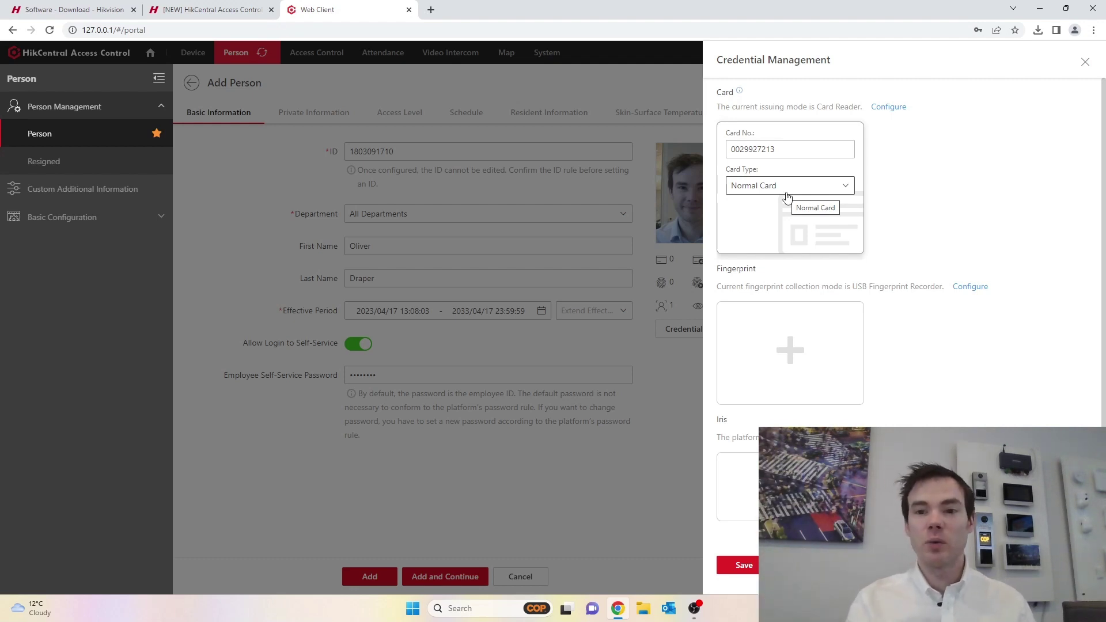
pyautogui.click(787, 196)
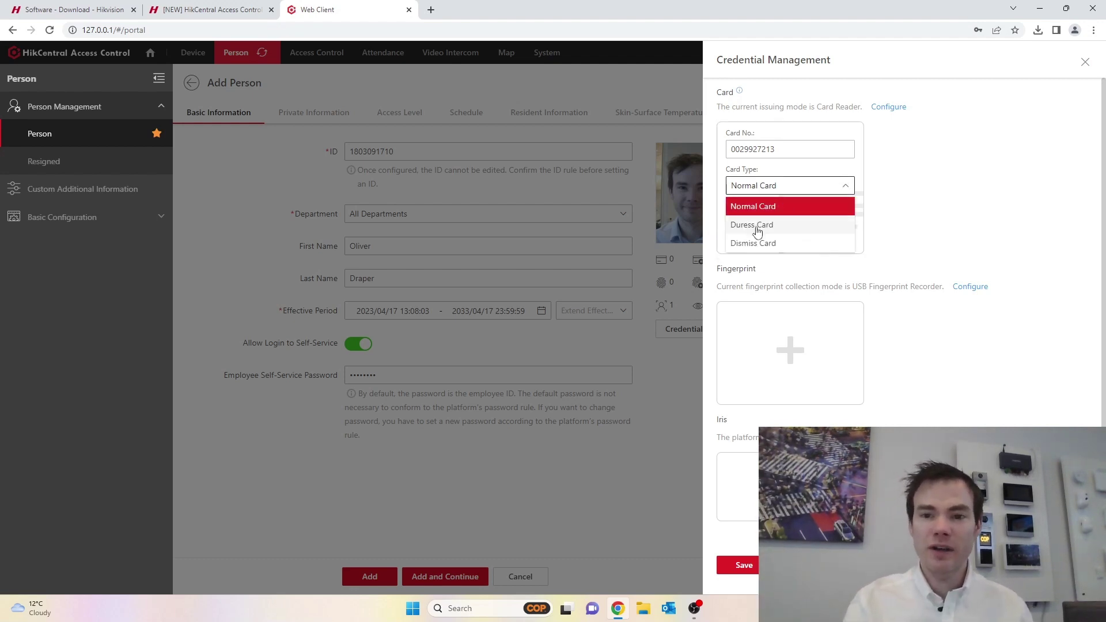
pyautogui.click(919, 188)
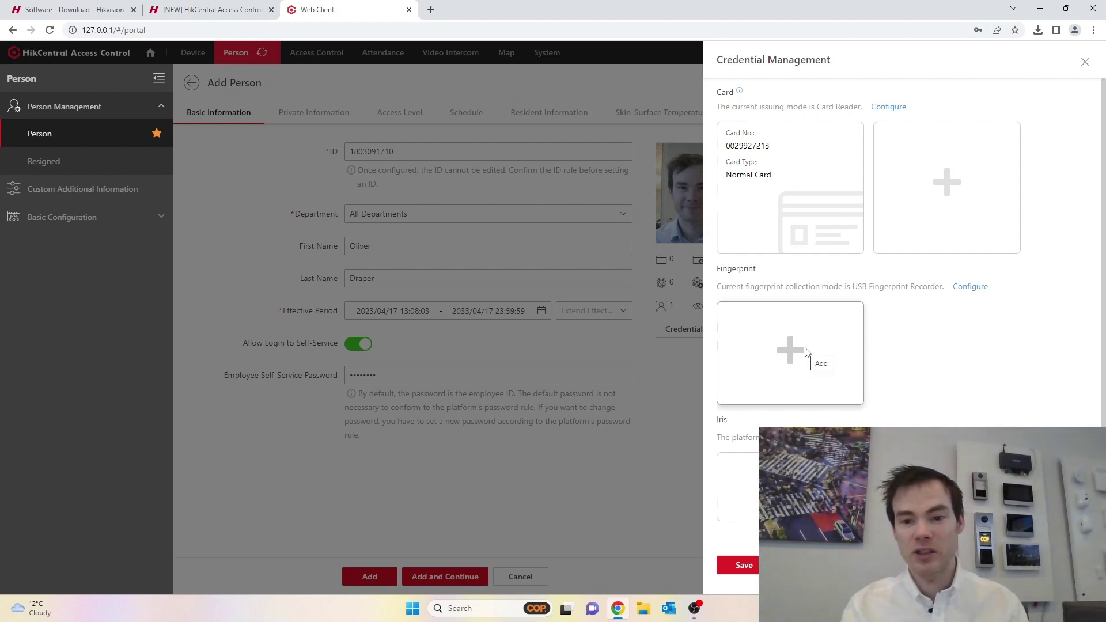
pyautogui.click(738, 567)
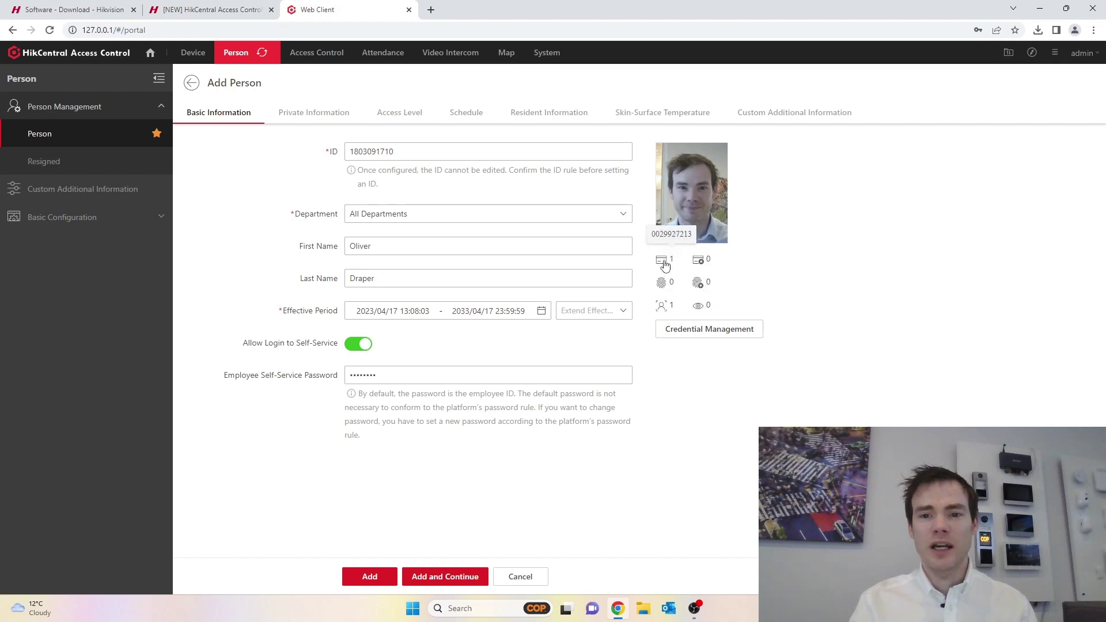
pyautogui.click(376, 575)
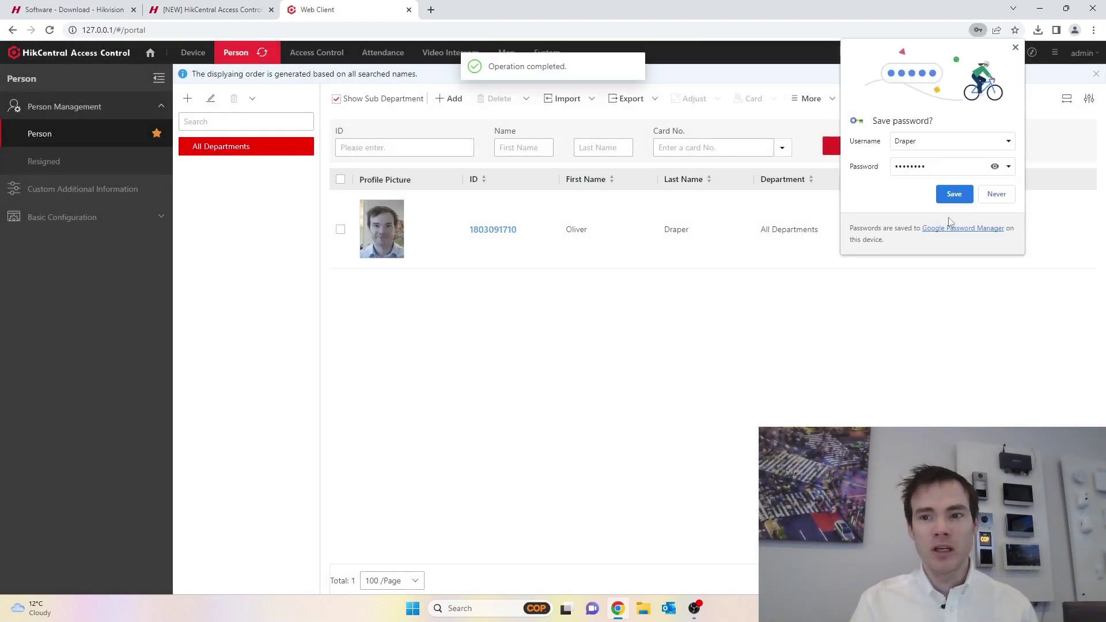
pyautogui.click(1016, 49)
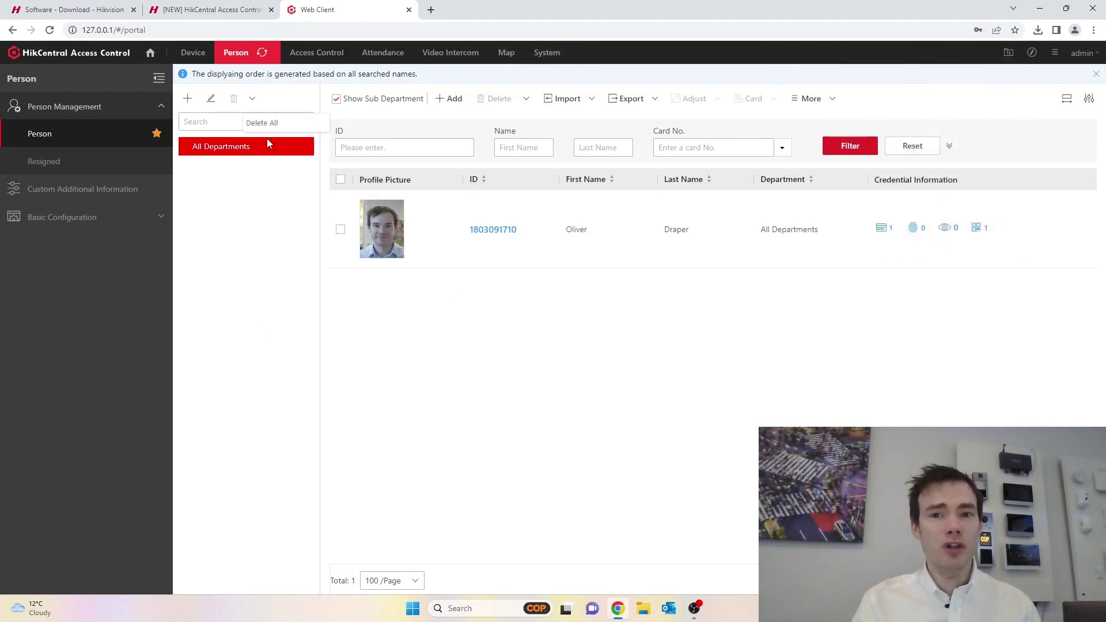
pyautogui.click(318, 56)
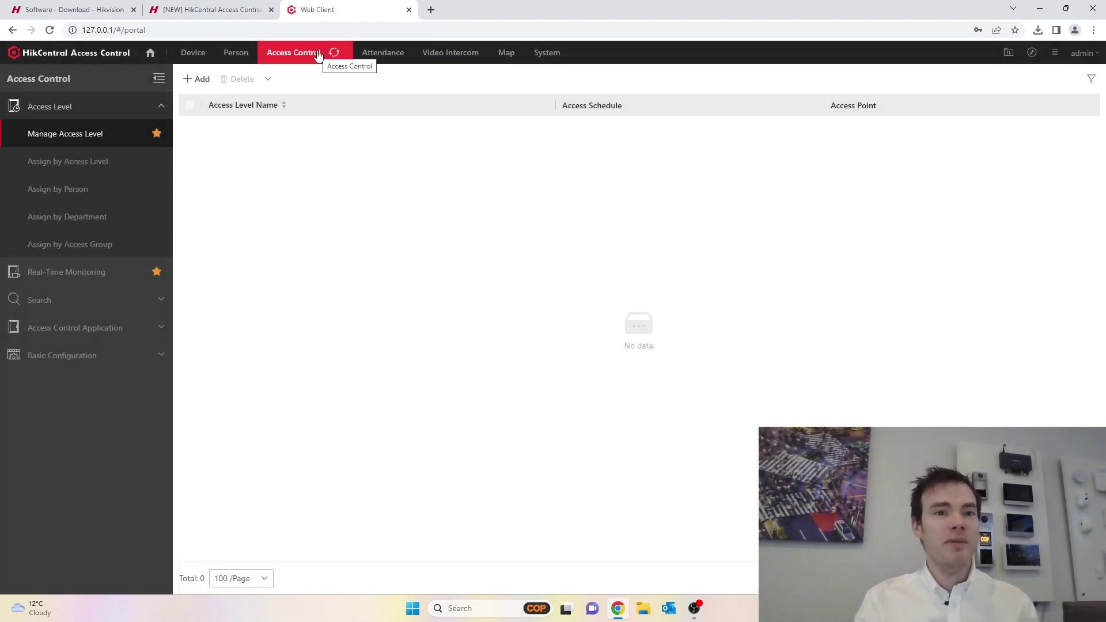
# Create access level 'Main Door 247' with Door 01 on the All-Day Template schedule
pyautogui.click(201, 82)
pyautogui.click(374, 136)
pyautogui.write('Main')
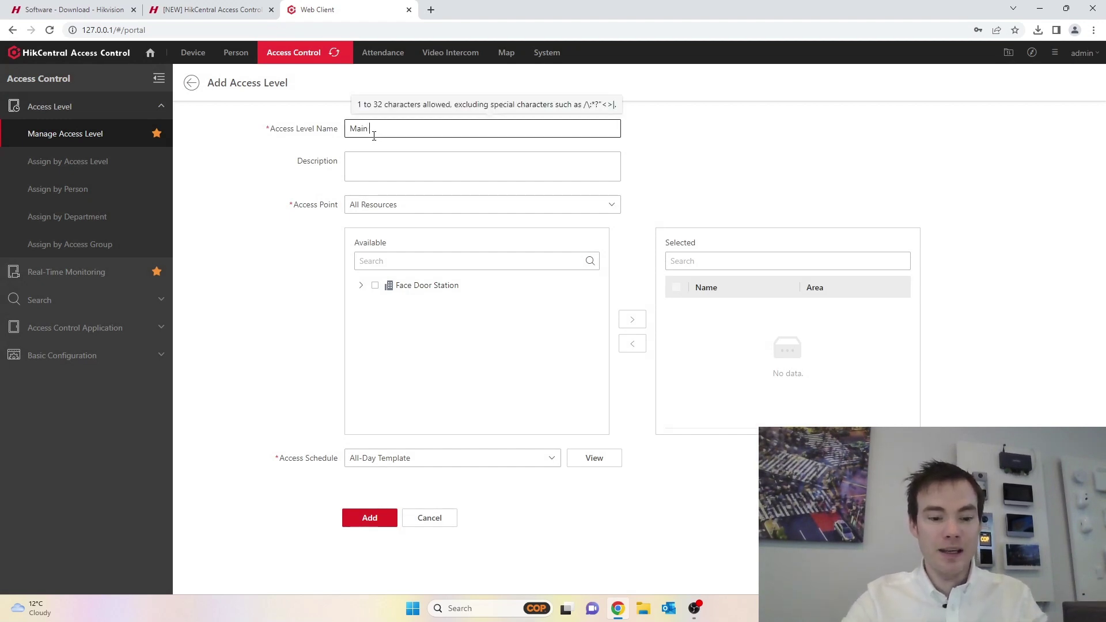
pyautogui.write('Door 247')
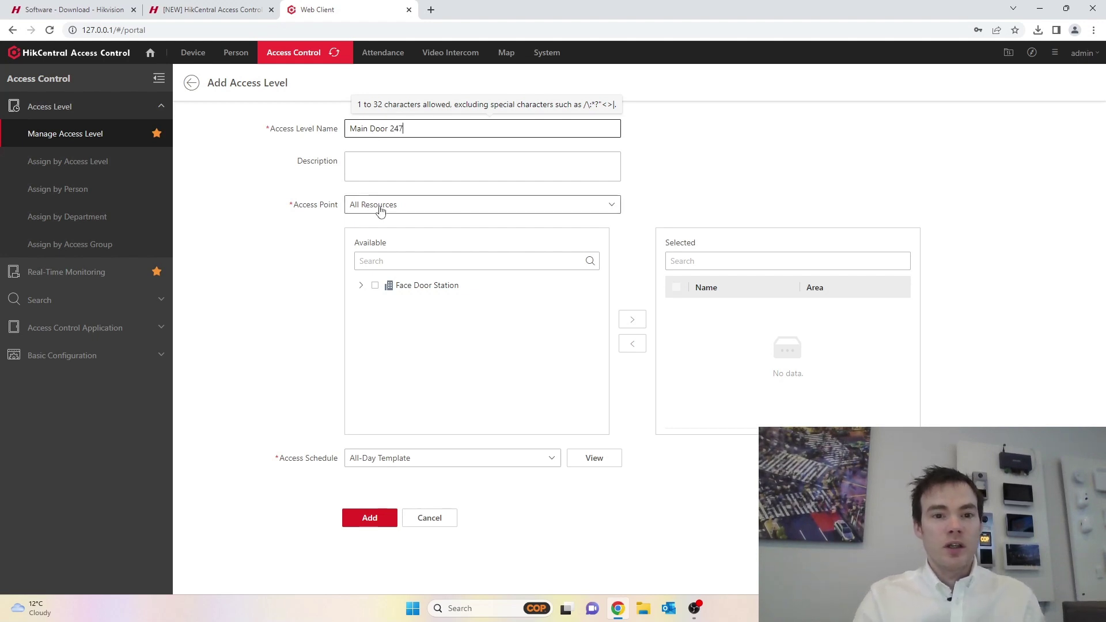
pyautogui.click(399, 209)
pyautogui.click(362, 242)
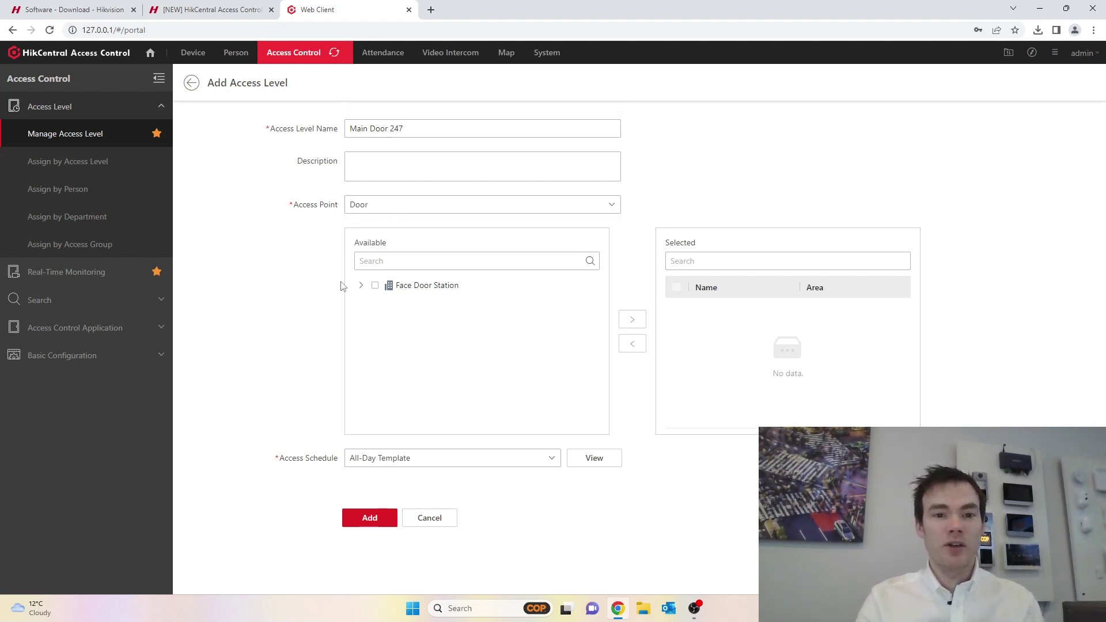
pyautogui.click(632, 322)
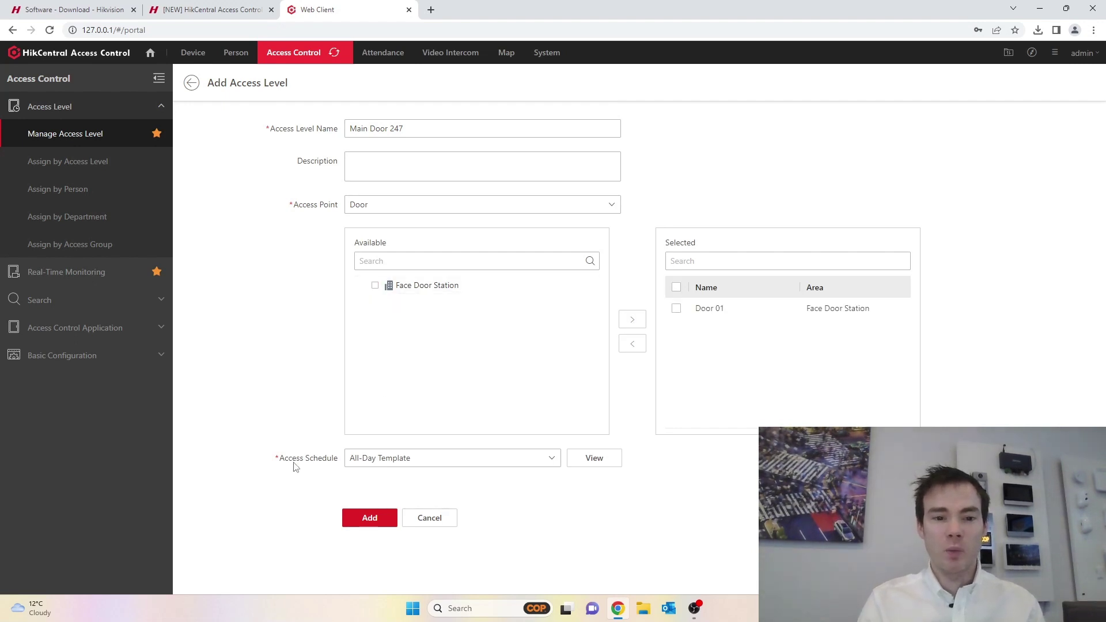
pyautogui.click(403, 460)
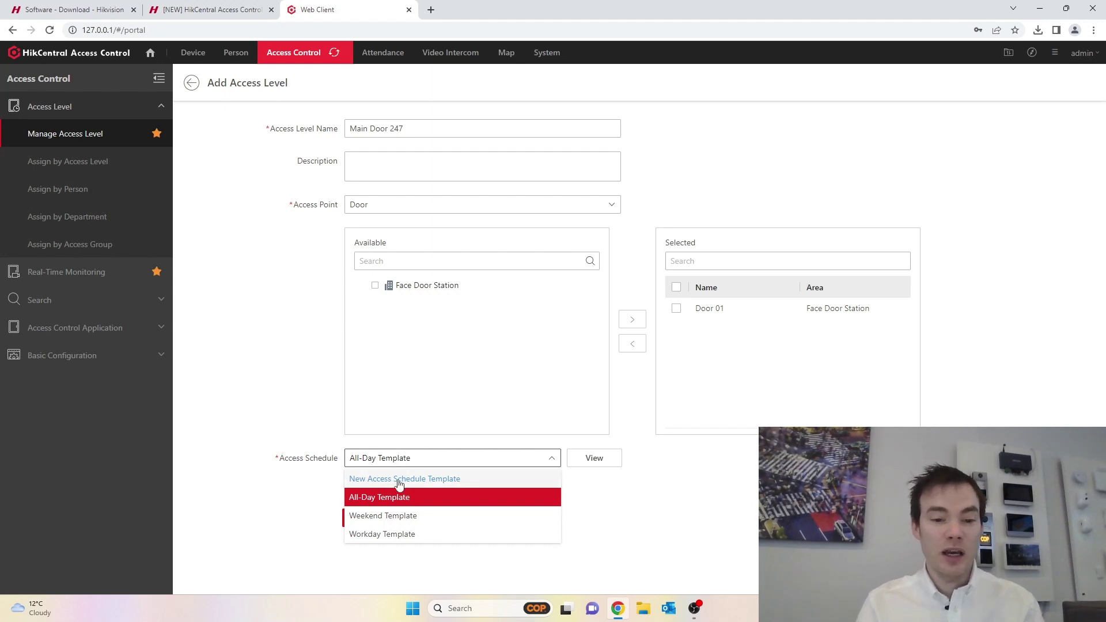
pyautogui.click(301, 462)
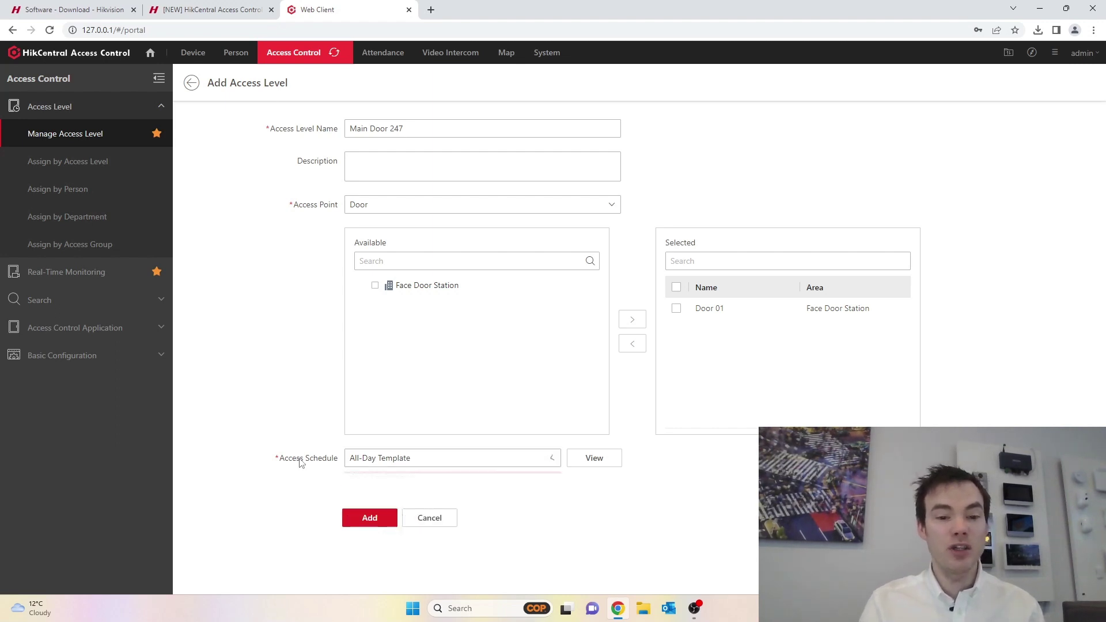
pyautogui.click(375, 524)
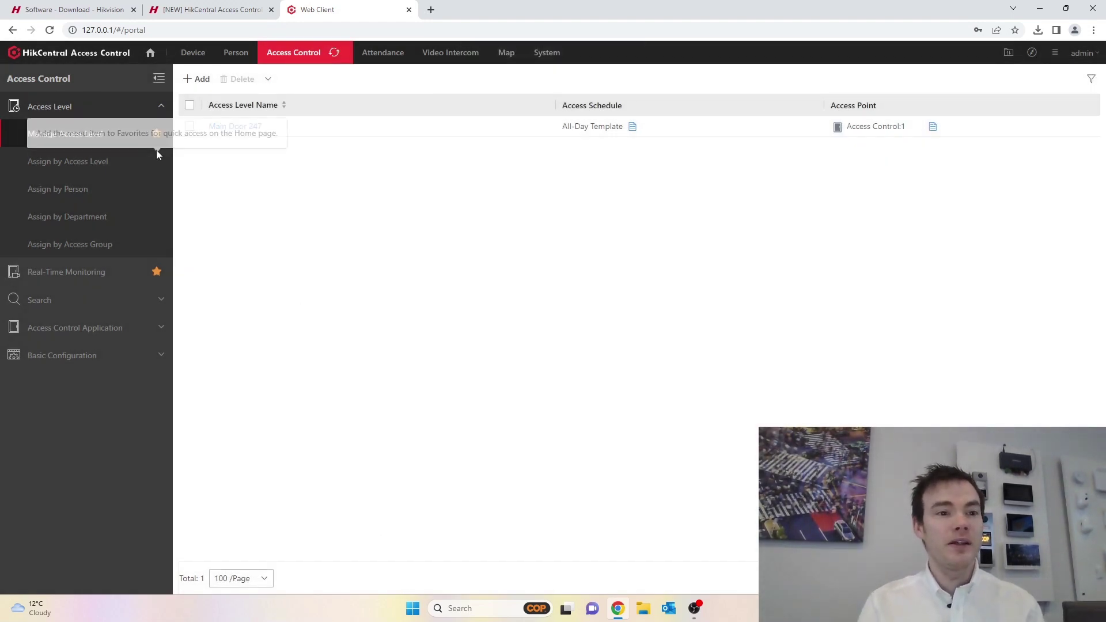
pyautogui.click(76, 160)
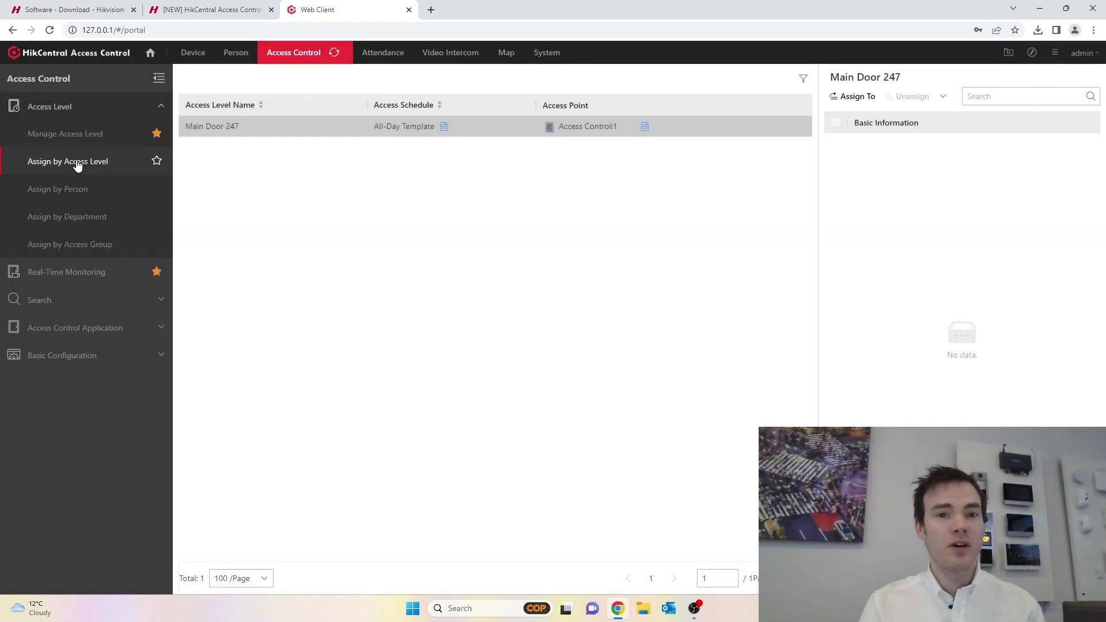
pyautogui.click(70, 190)
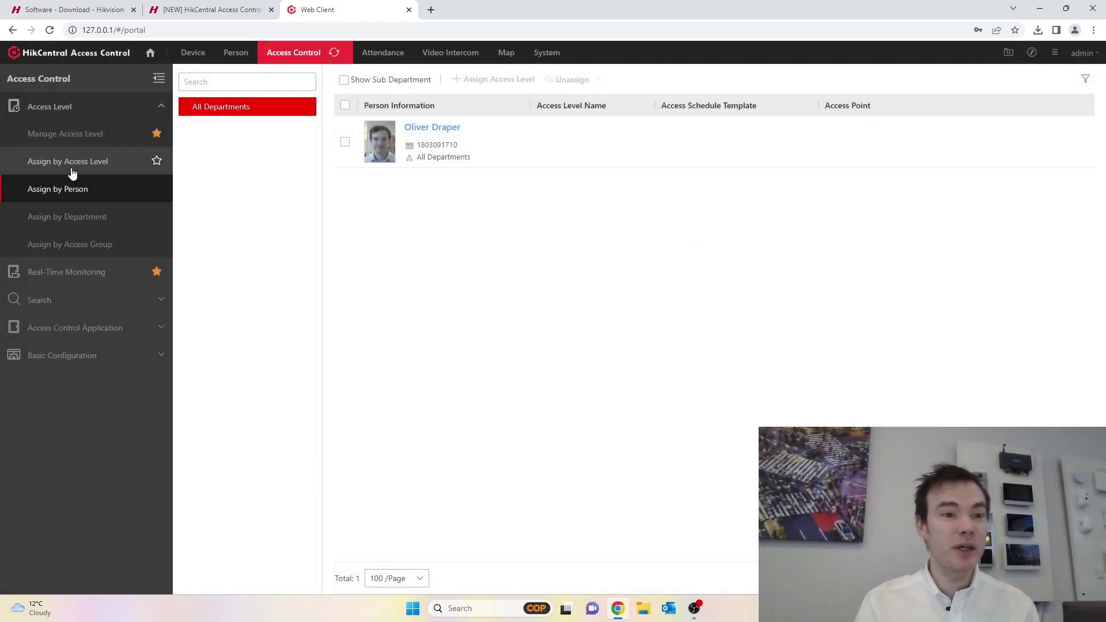
pyautogui.click(70, 168)
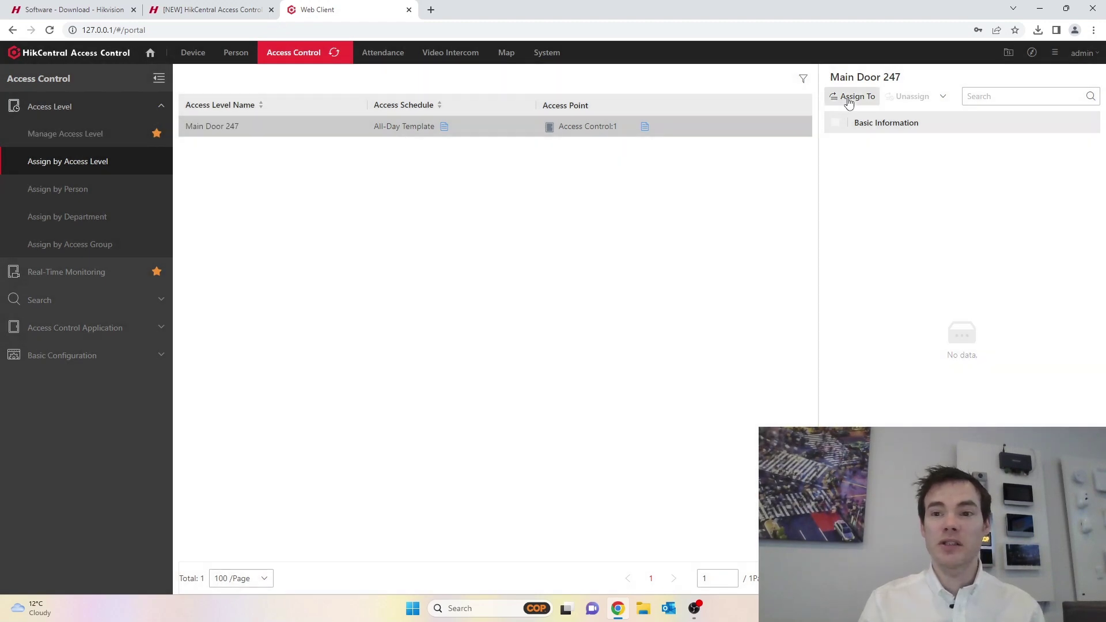
pyautogui.click(849, 98)
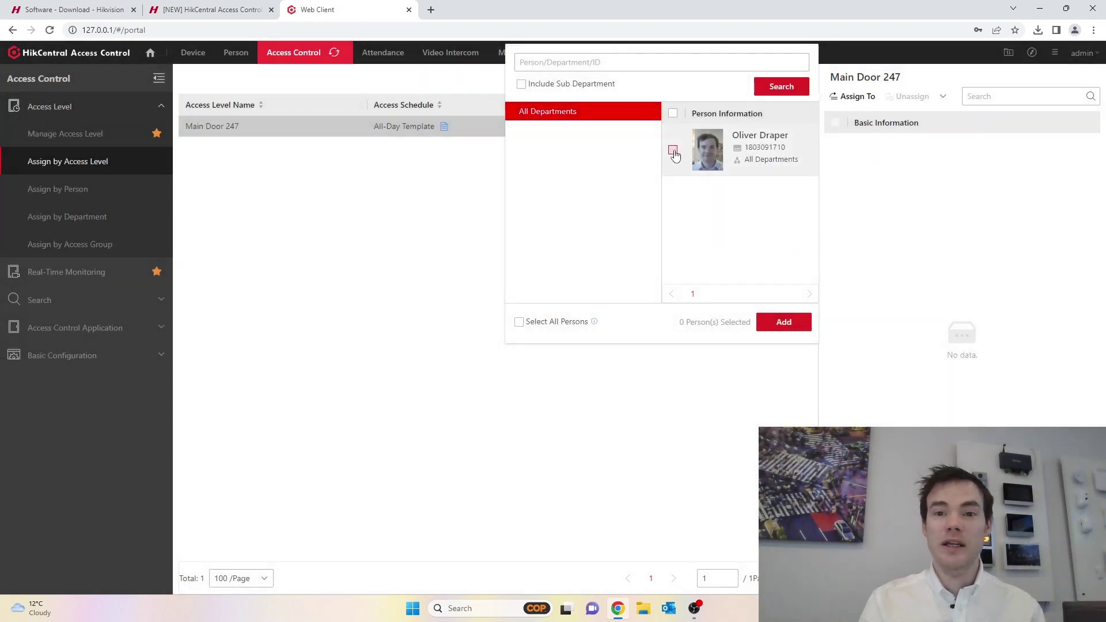
pyautogui.click(777, 322)
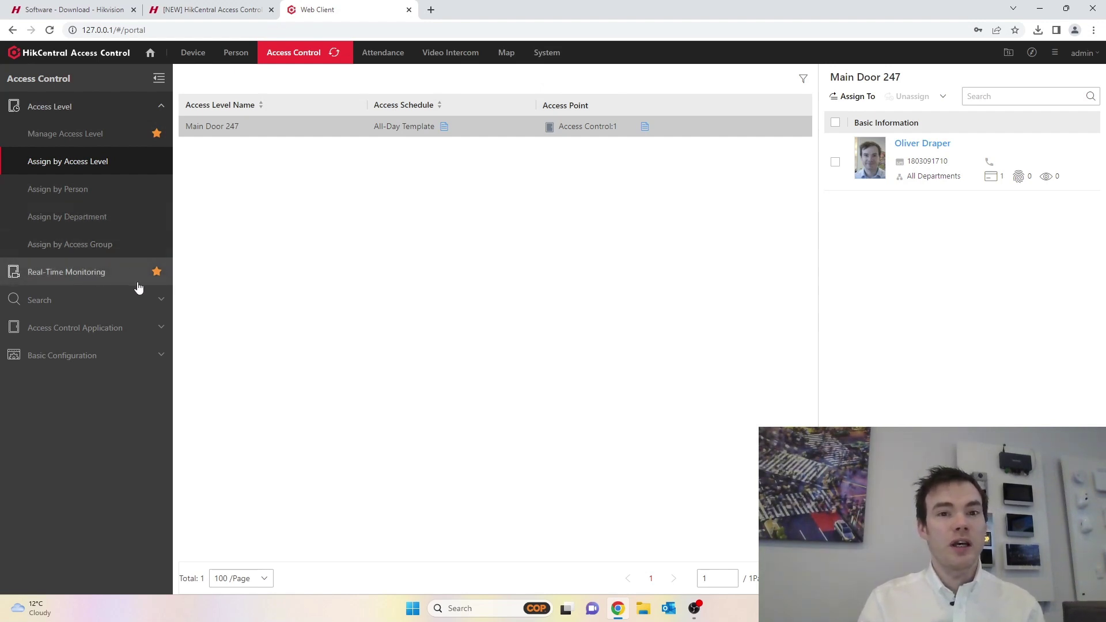
# Remotely unlock Door 01 from Real-Time Monitoring
pyautogui.click(58, 280)
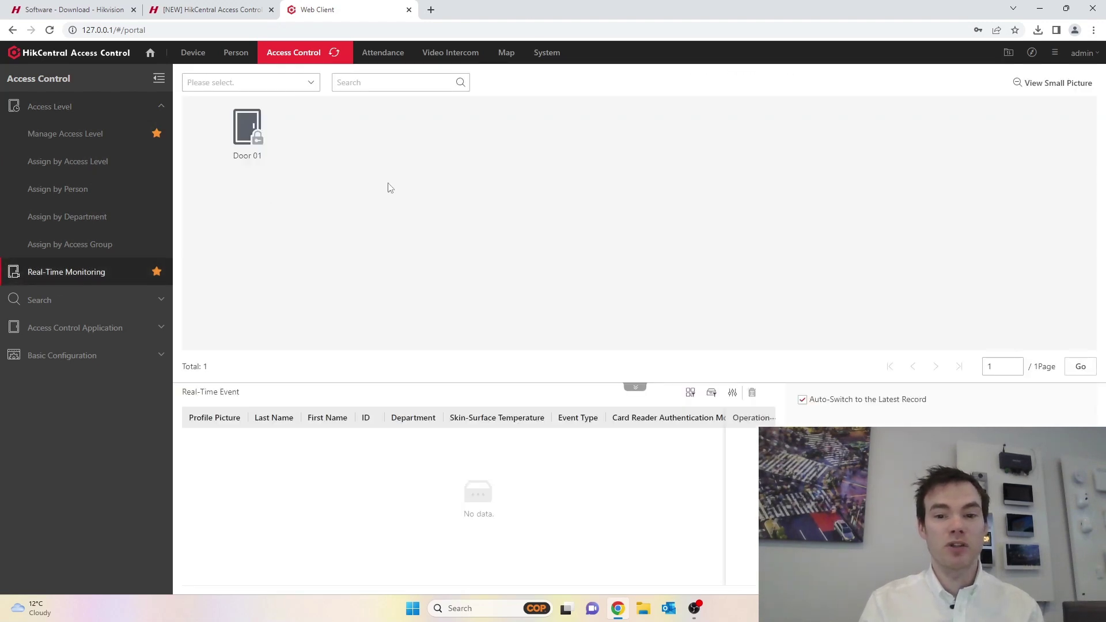
pyautogui.click(255, 145)
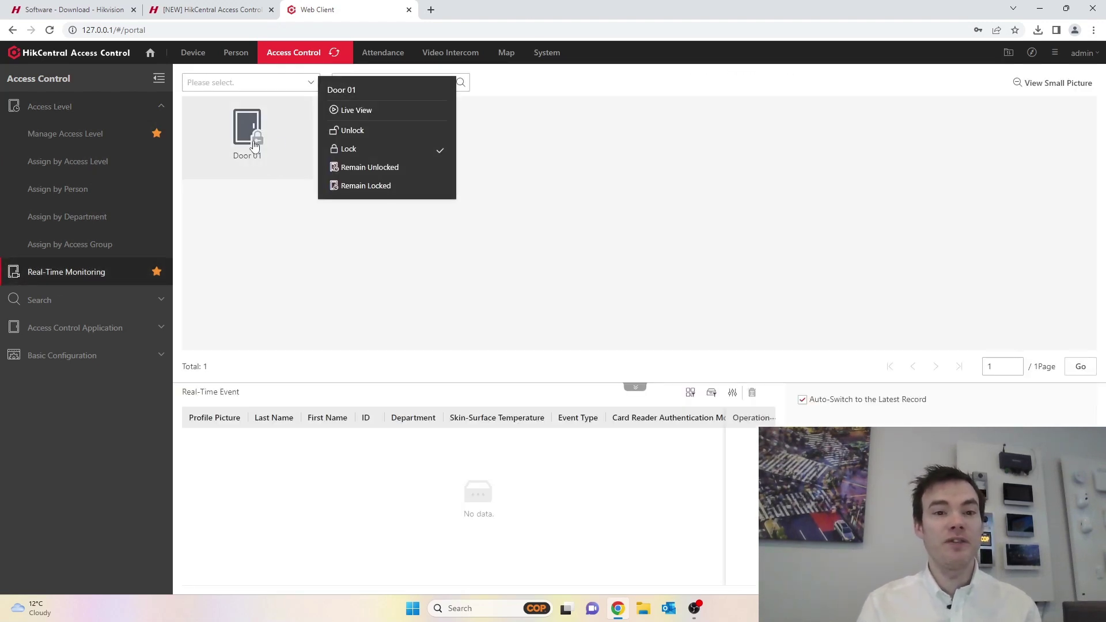
pyautogui.click(352, 131)
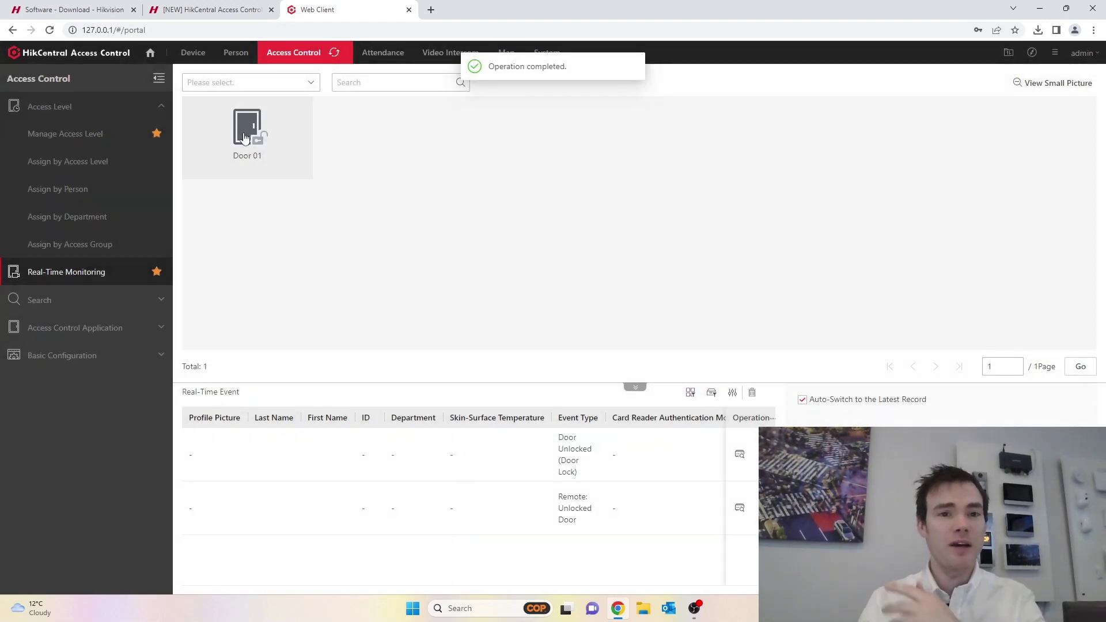
# Check Door 01's live camera view, then bring up the Attendance global rules
pyautogui.click(244, 139)
pyautogui.click(346, 111)
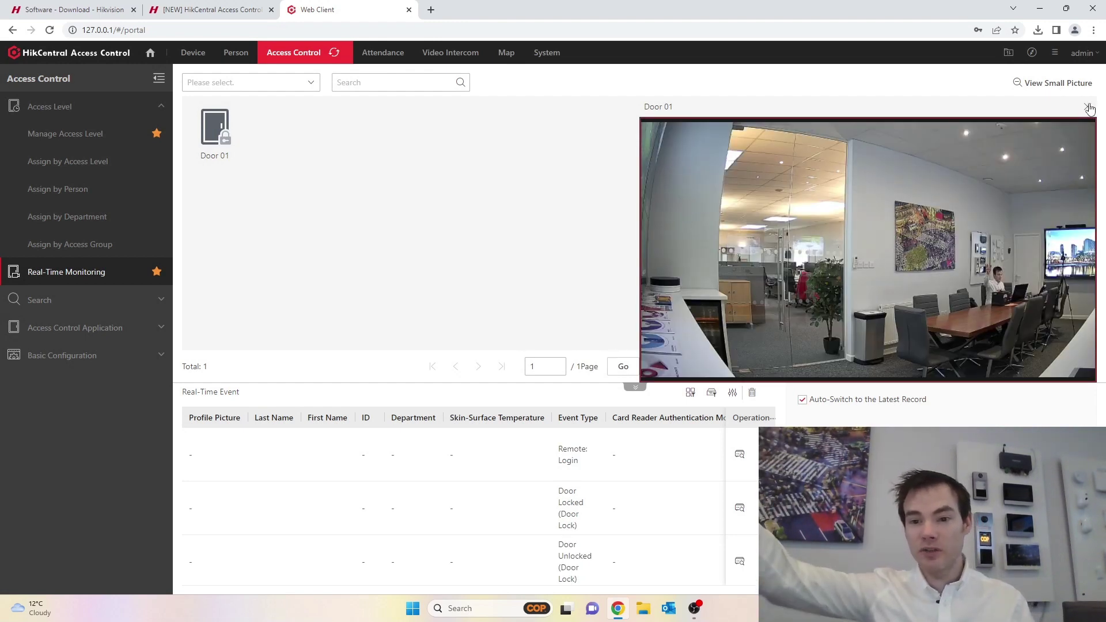
pyautogui.click(1089, 107)
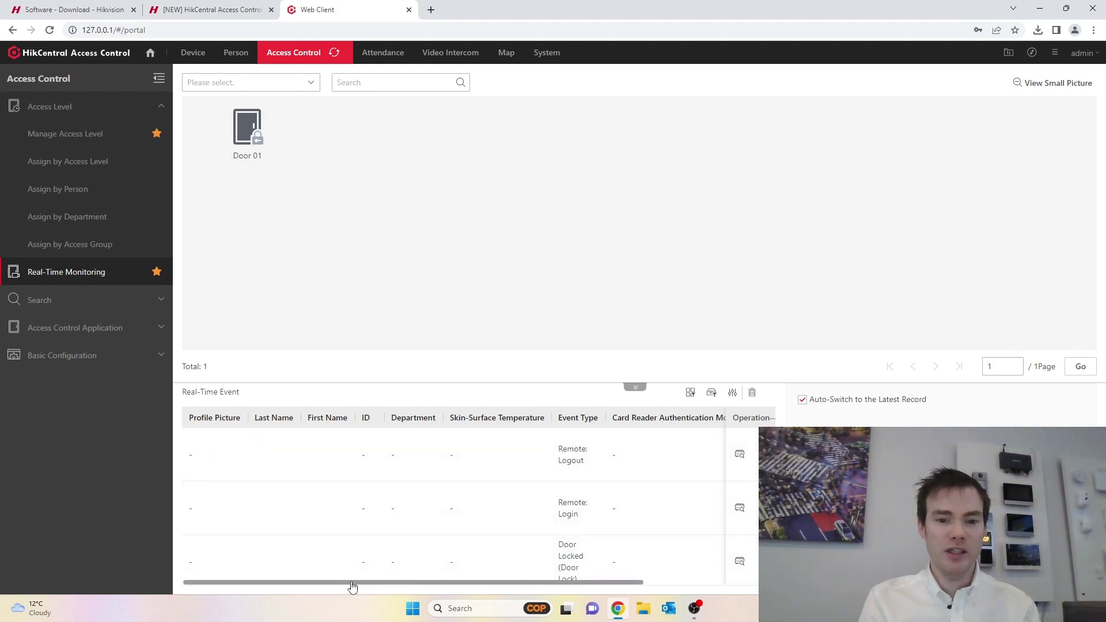
pyautogui.moveTo(352, 587)
pyautogui.mouseDown()
pyautogui.moveTo(469, 582)
pyautogui.moveTo(339, 582)
pyautogui.mouseUp()
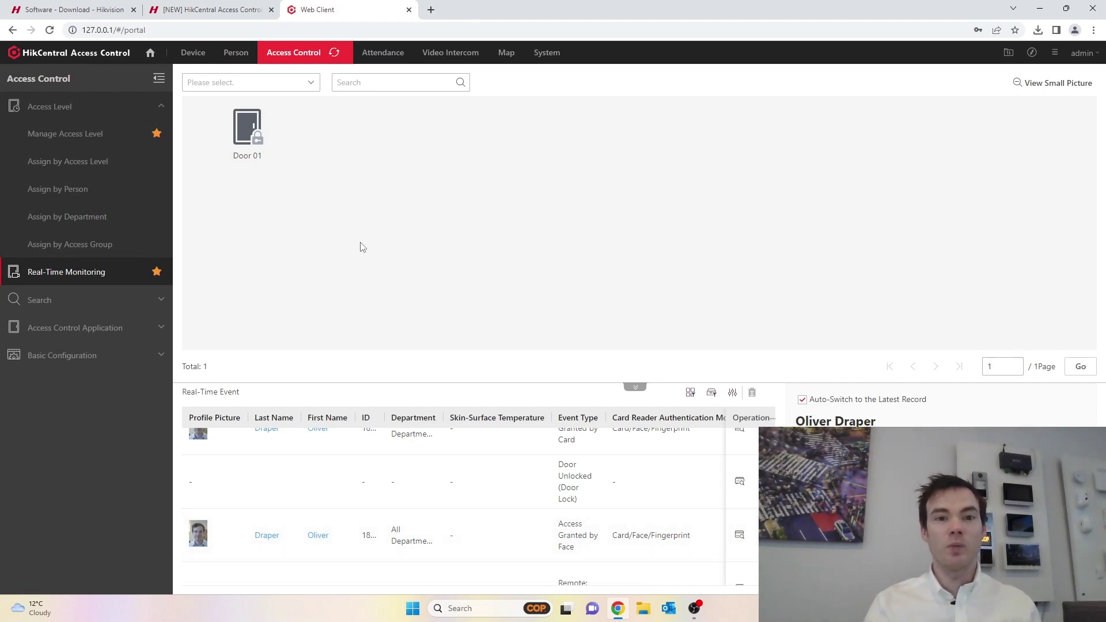
pyautogui.click(387, 52)
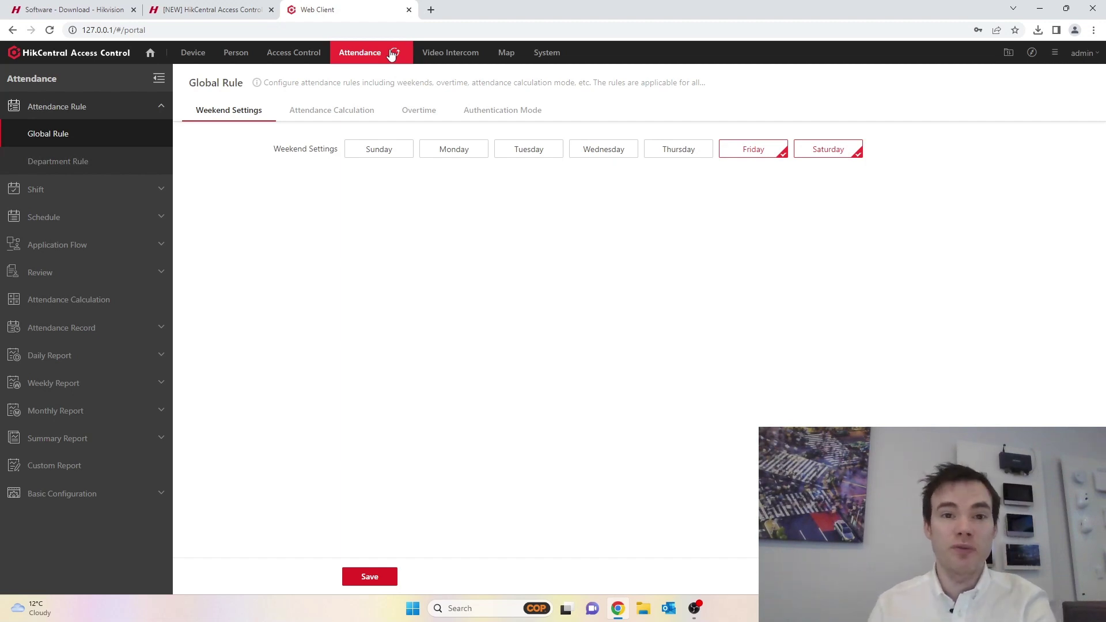
# Browse the Video Intercom contacts and unconfigured Map, ending on System user preferences
pyautogui.click(456, 53)
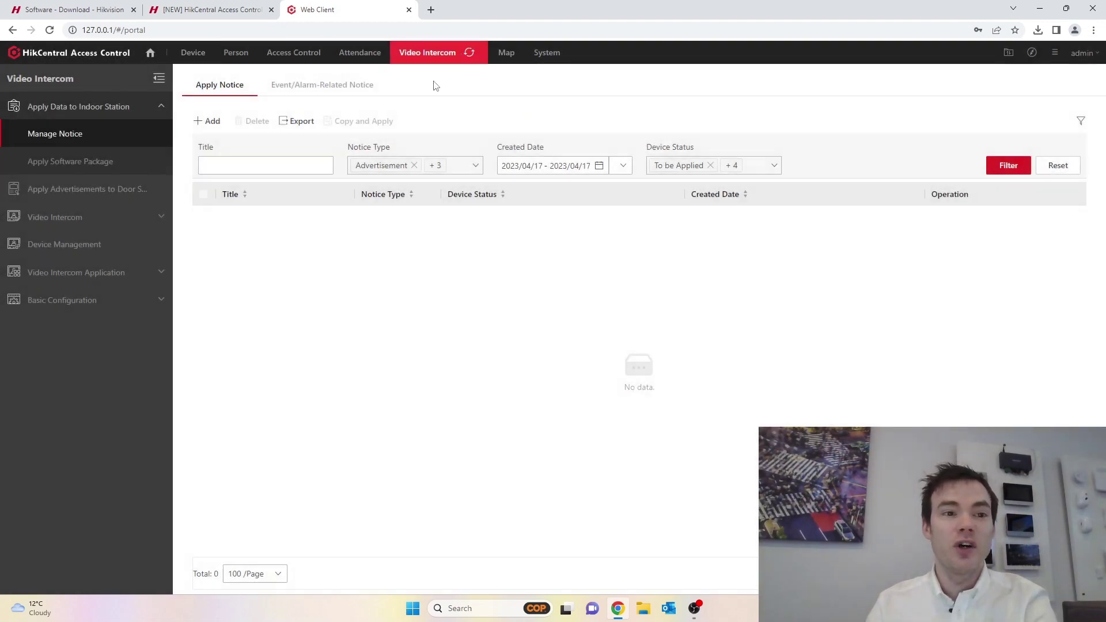
pyautogui.click(123, 210)
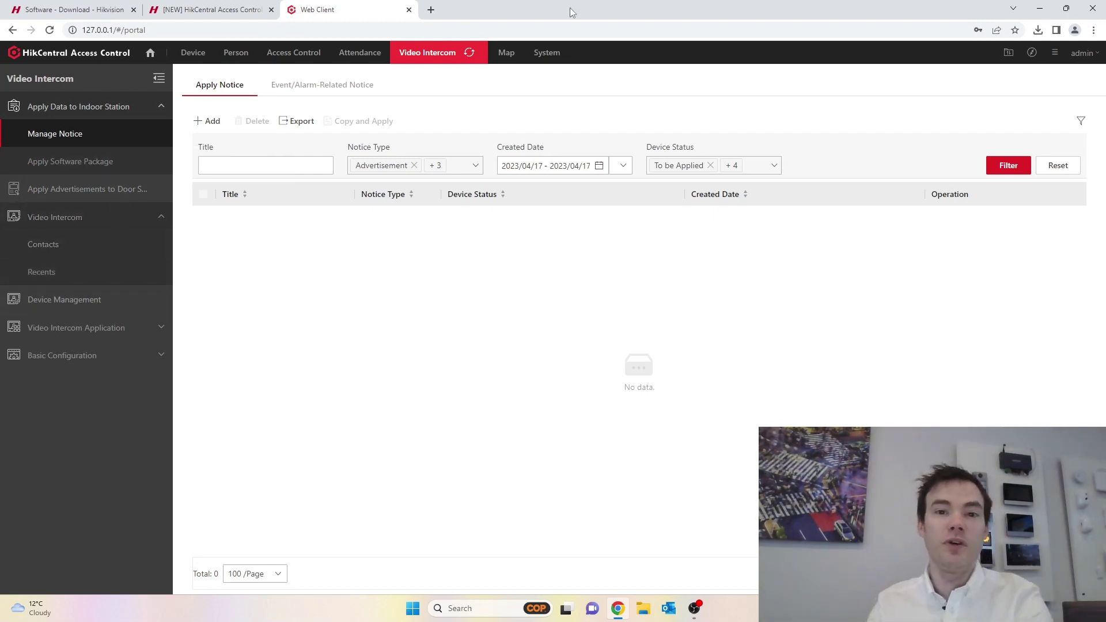
pyautogui.click(505, 52)
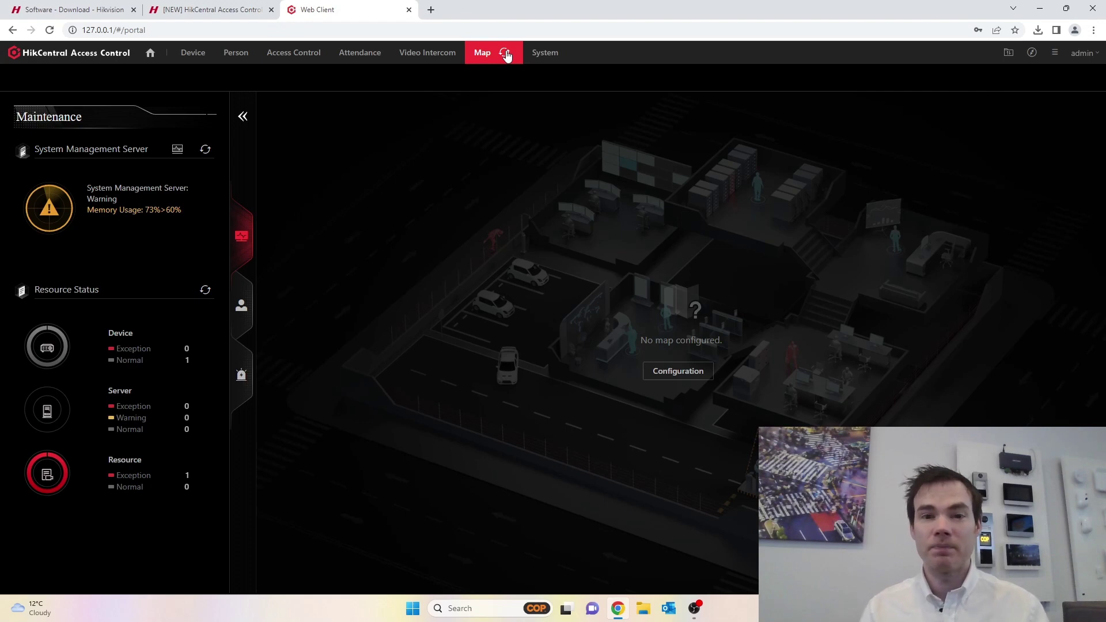
pyautogui.click(538, 56)
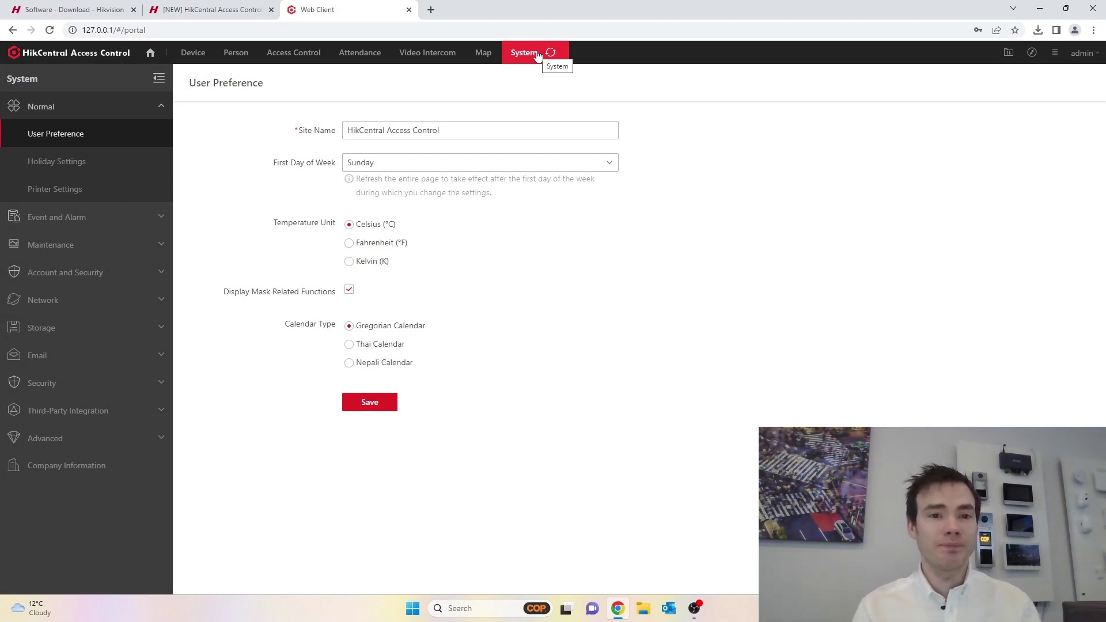
# Set Monday as the first day of the week, then expand the Event and Alarm and Maintenance groups
pyautogui.click(389, 171)
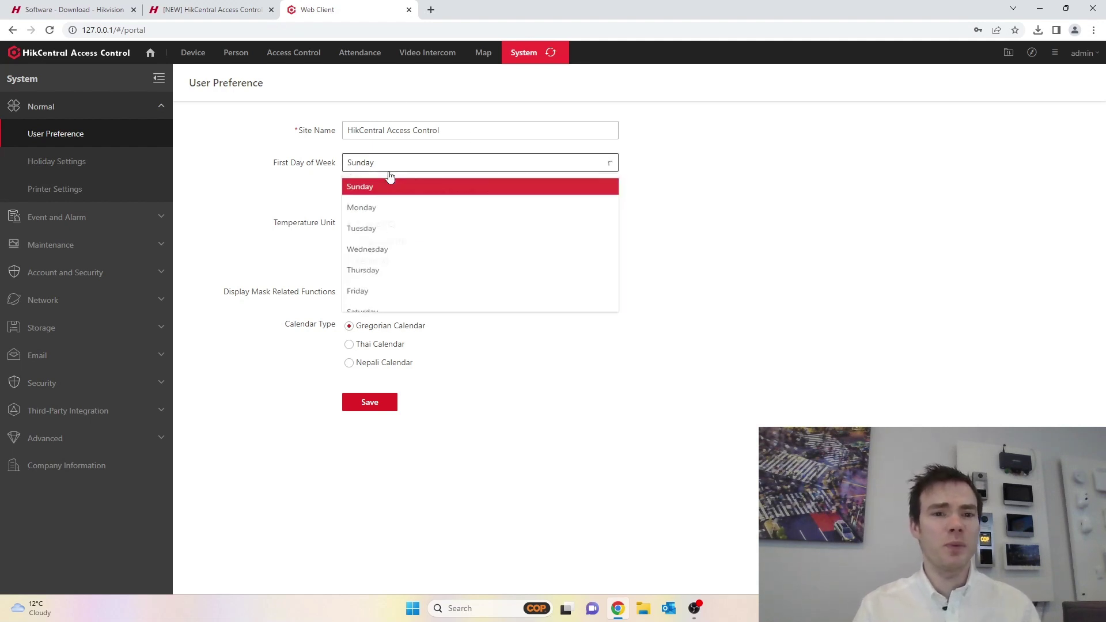
pyautogui.click(380, 212)
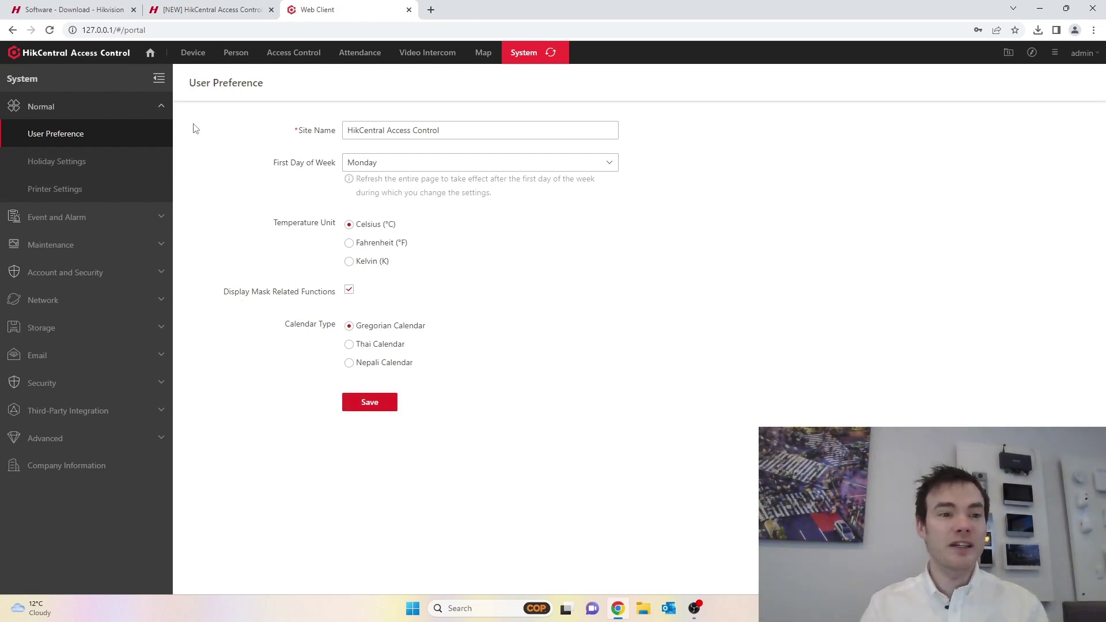
pyautogui.click(62, 218)
pyautogui.click(62, 218)
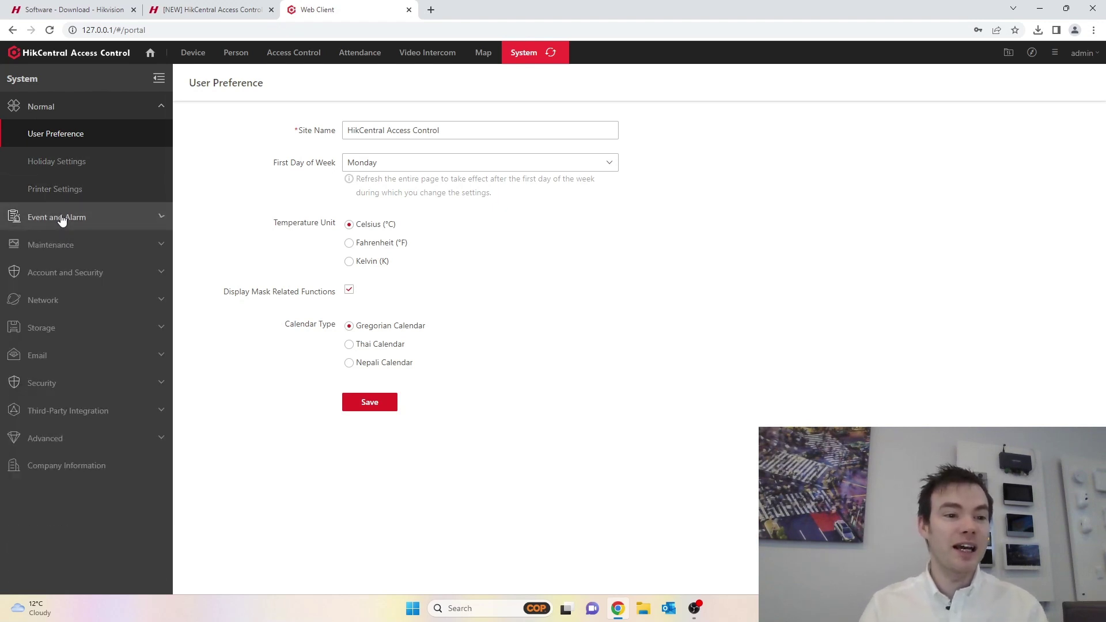
pyautogui.click(56, 245)
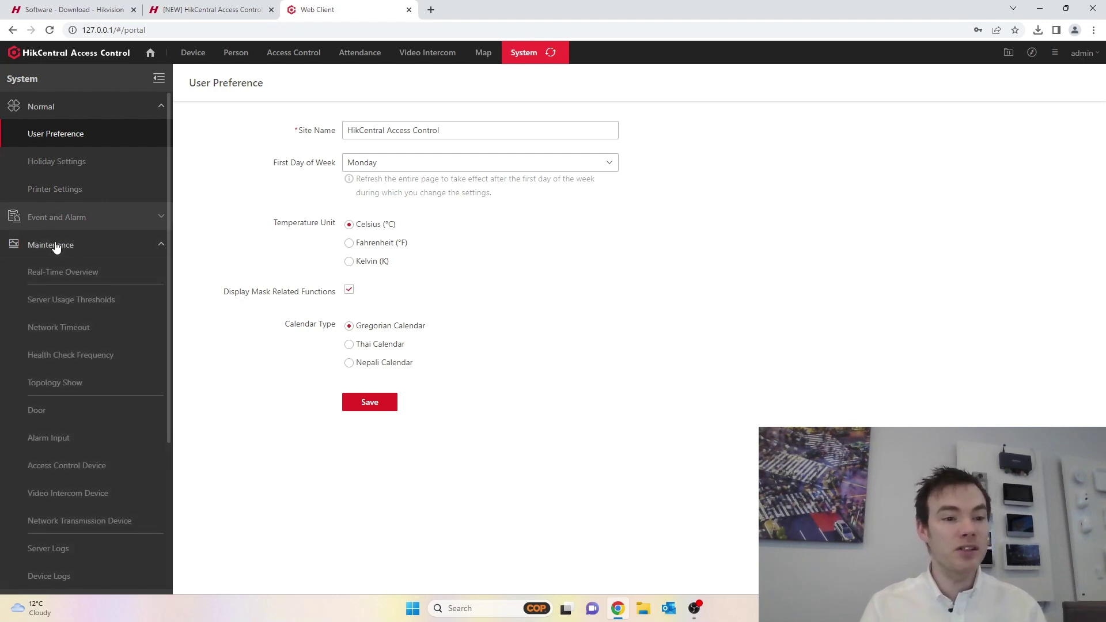
# Expand Account and Security and view the Roles list, then the Users list
pyautogui.click(52, 469)
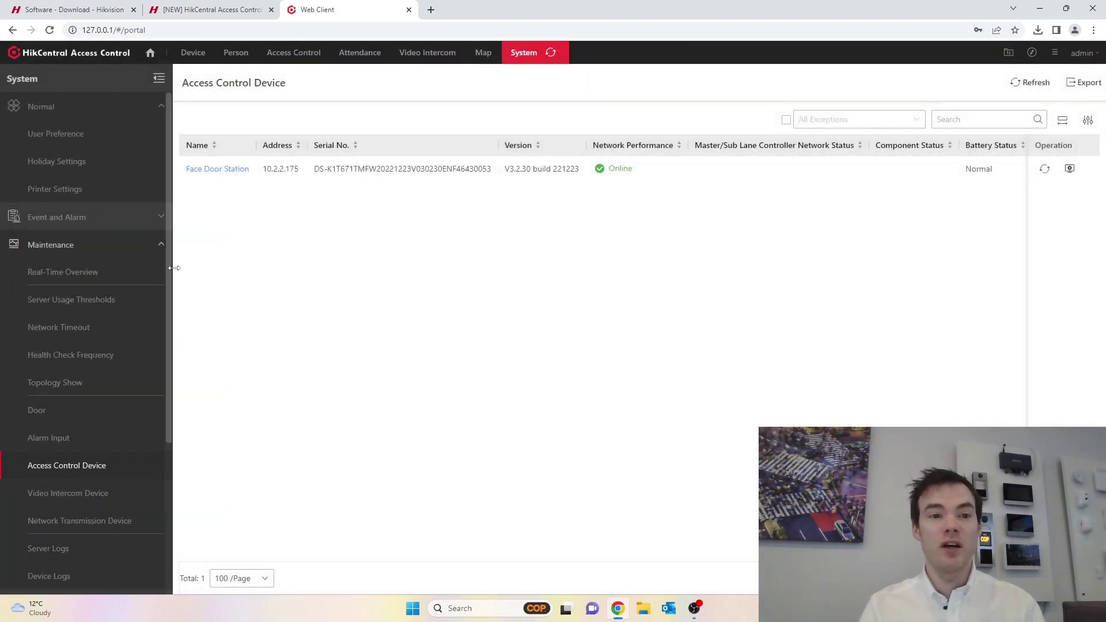
pyautogui.click(161, 246)
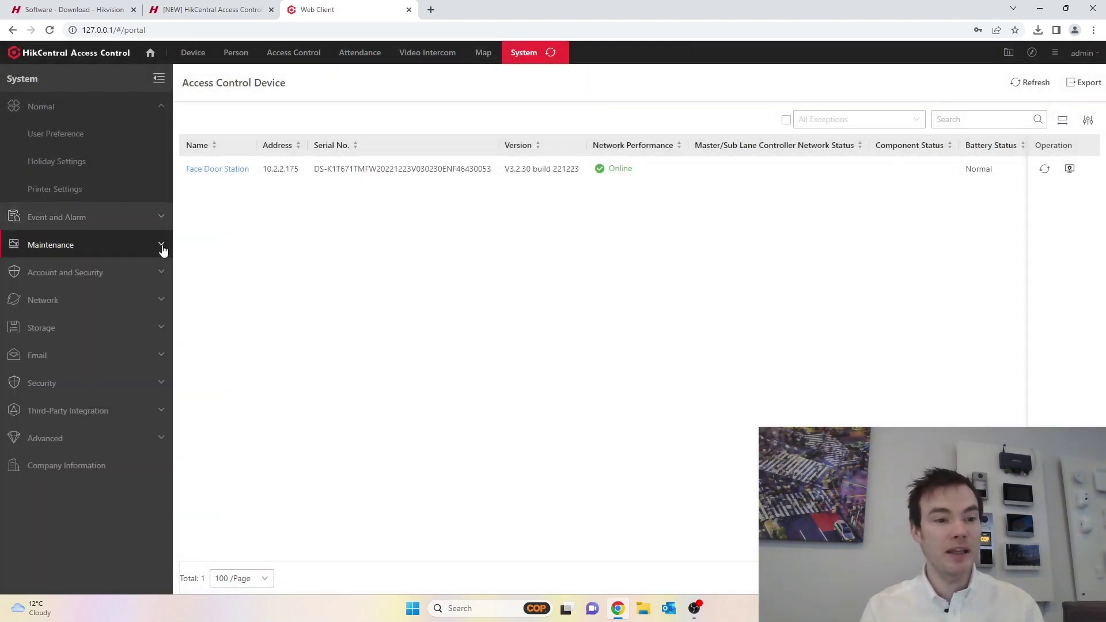
pyautogui.click(123, 273)
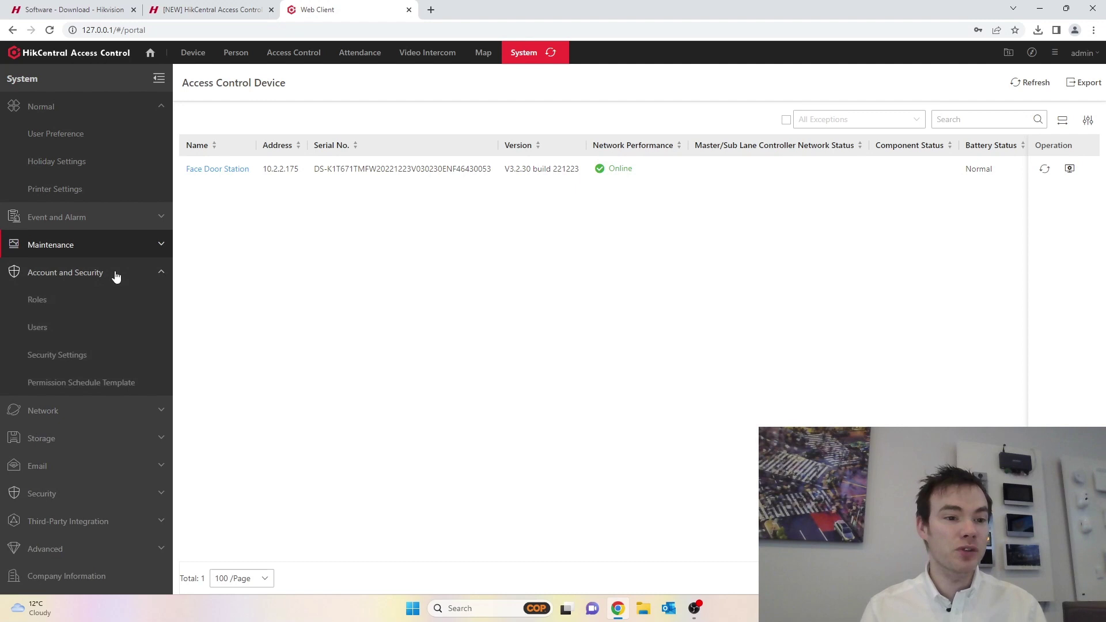
pyautogui.click(70, 299)
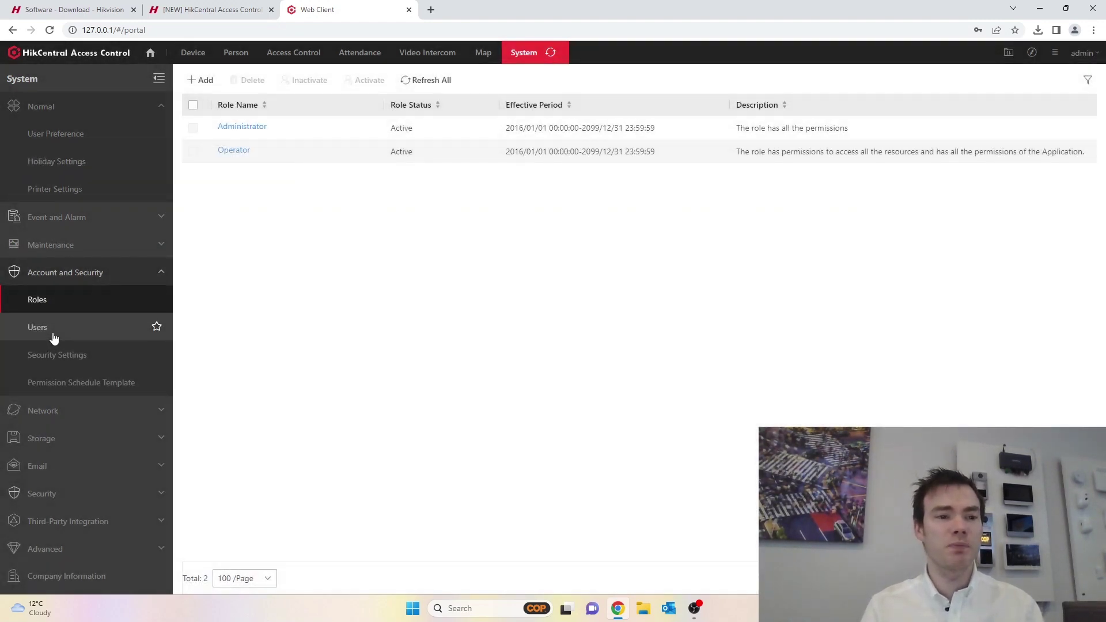
pyautogui.click(53, 337)
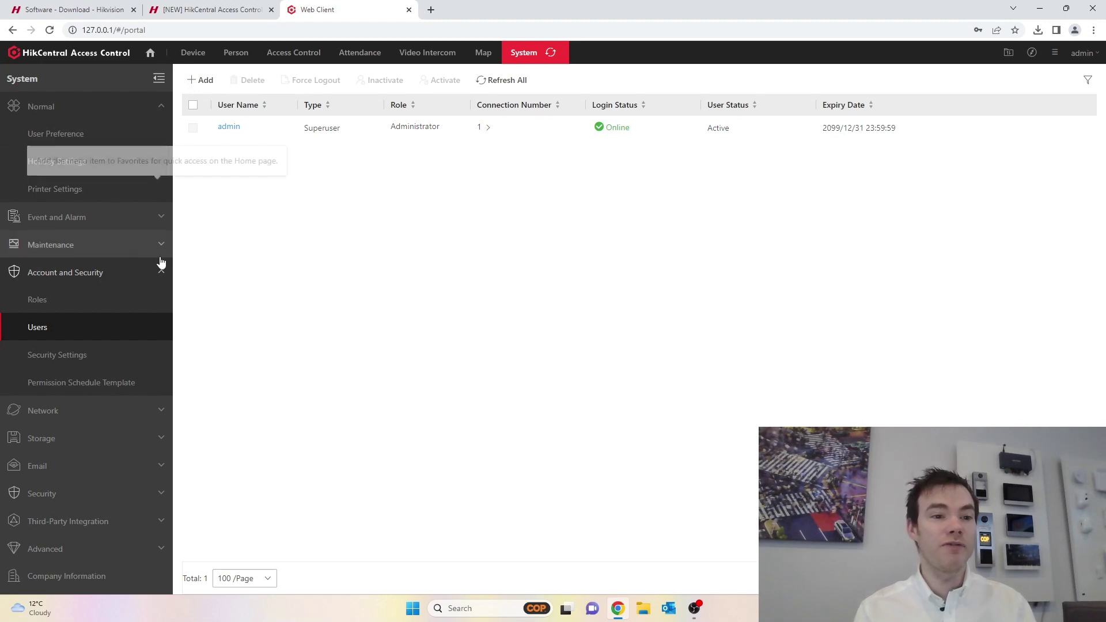
# Collapse Account and Security and briefly expand and collapse the Network and Email sections
pyautogui.click(162, 274)
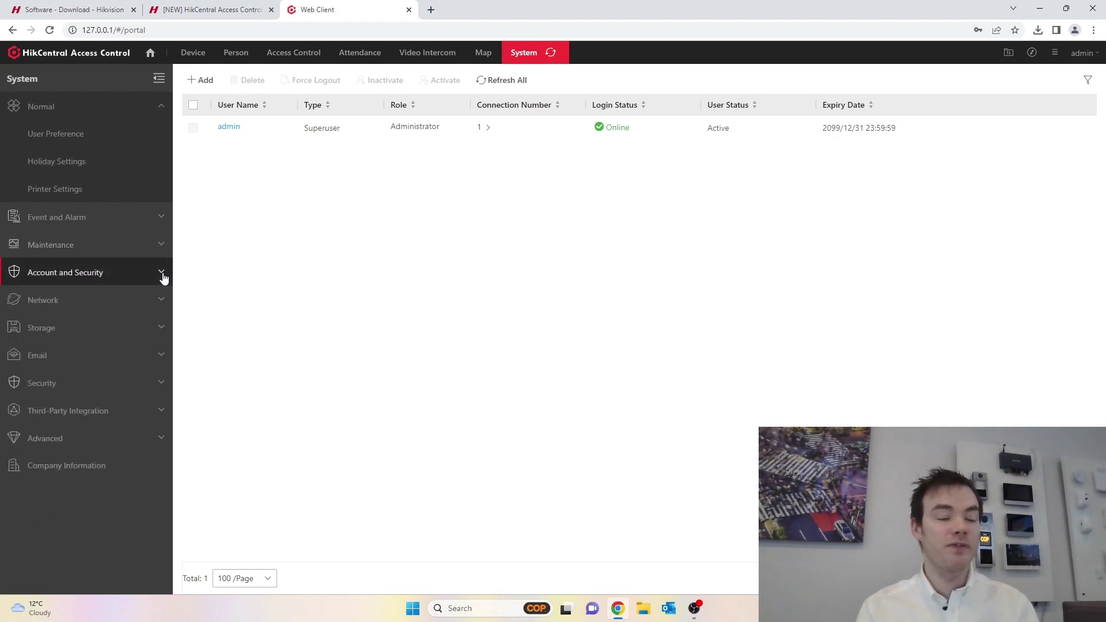
pyautogui.click(98, 305)
pyautogui.click(98, 304)
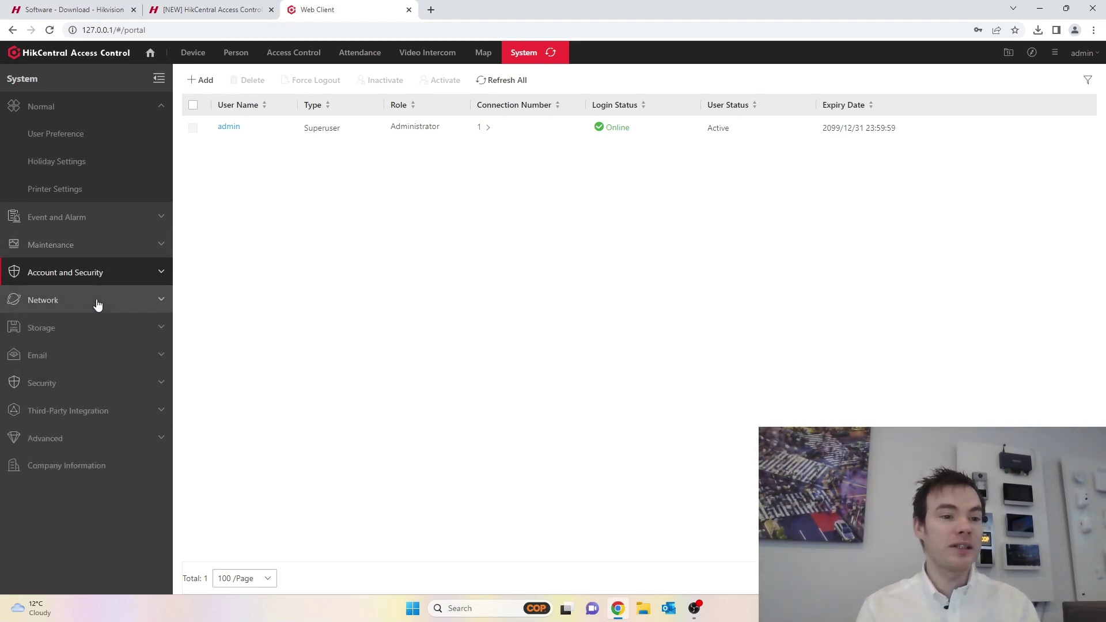
pyautogui.click(88, 327)
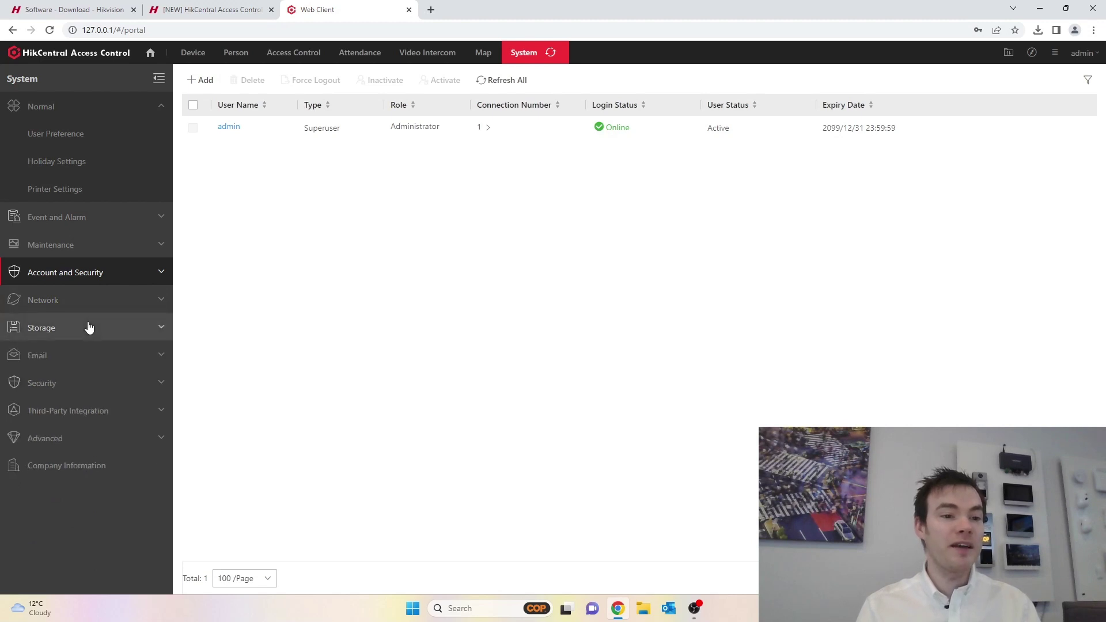
pyautogui.click(74, 365)
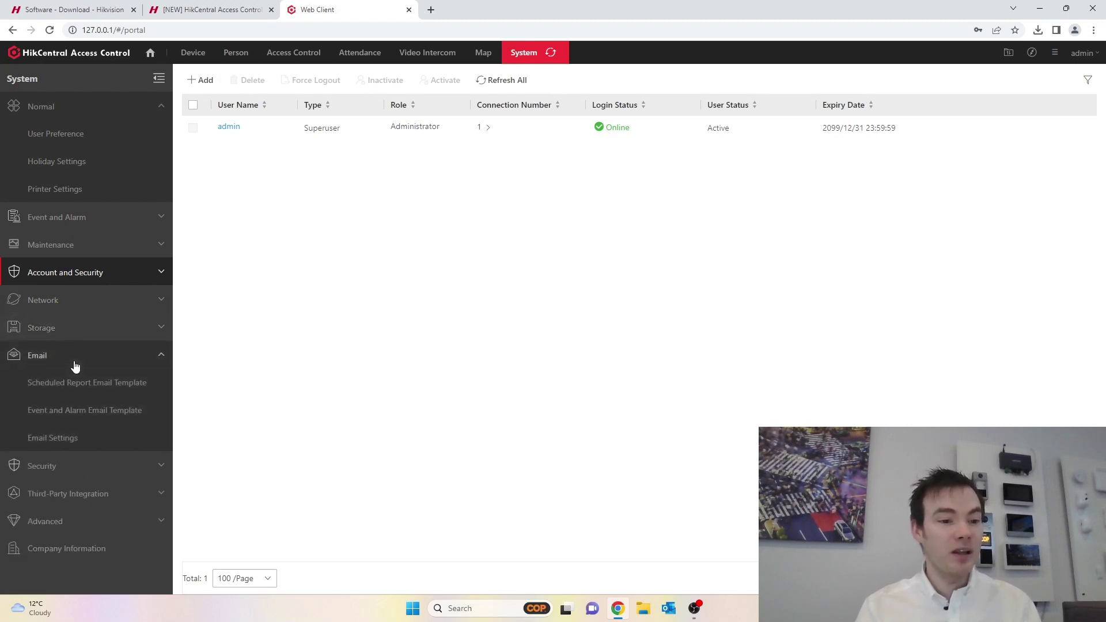
pyautogui.click(75, 366)
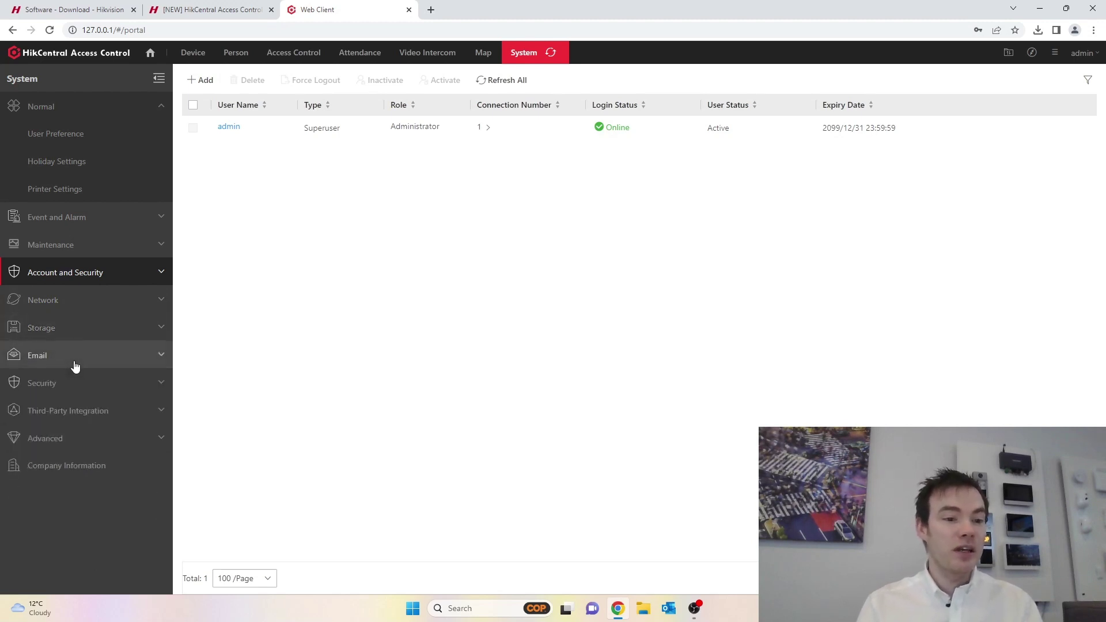
# Turn on Company Information, upload the COP logo as cover page, and save
pyautogui.click(60, 472)
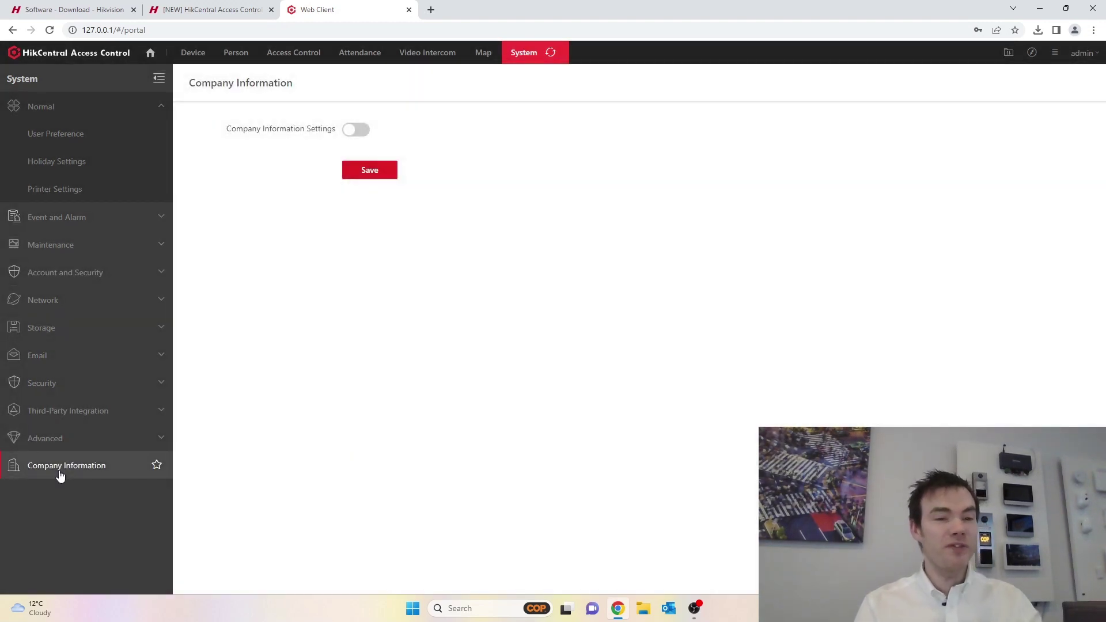
pyautogui.click(358, 136)
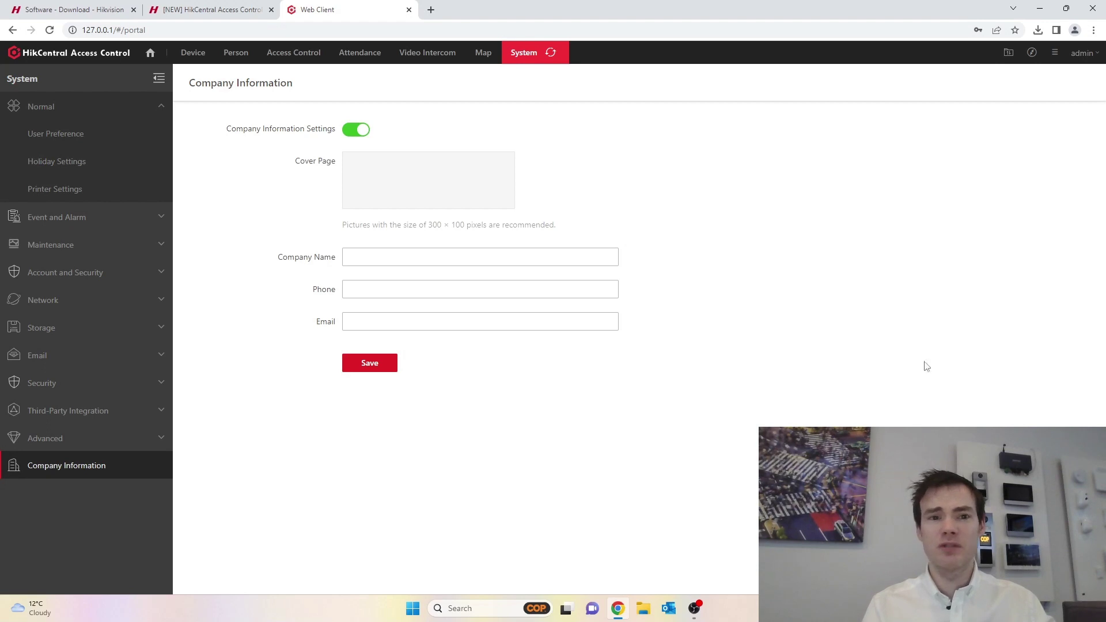
pyautogui.click(423, 181)
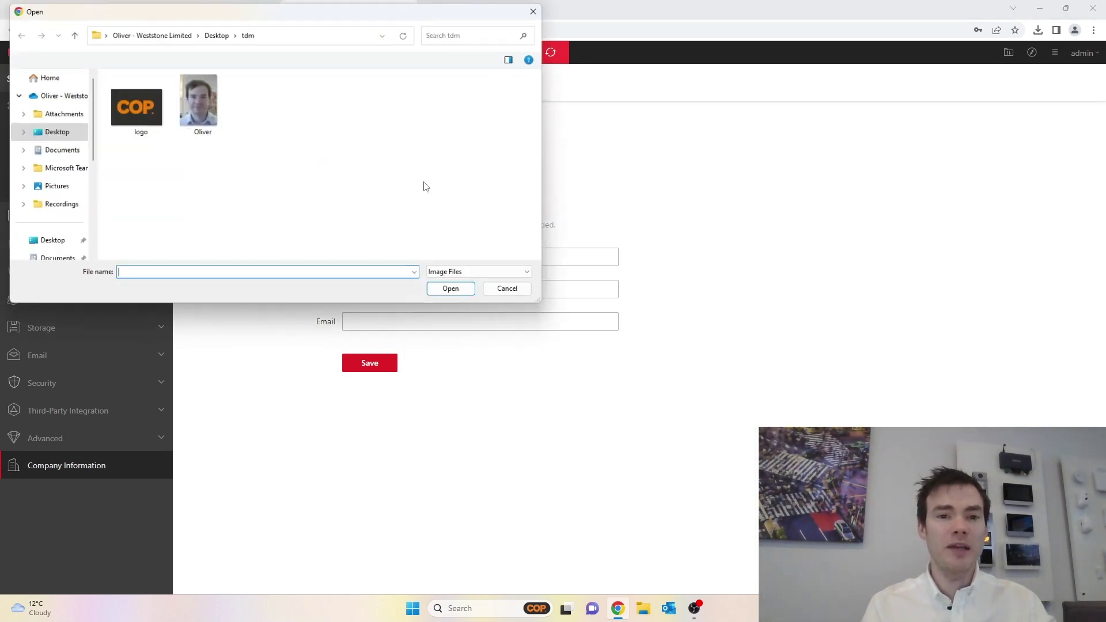
pyautogui.click(453, 293)
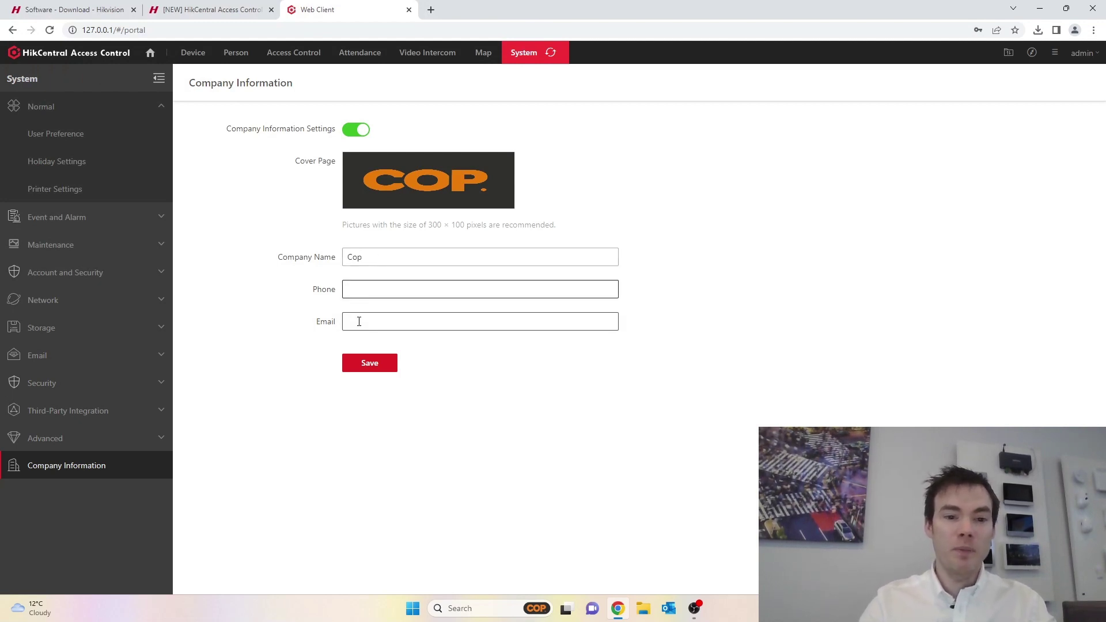
pyautogui.click(379, 372)
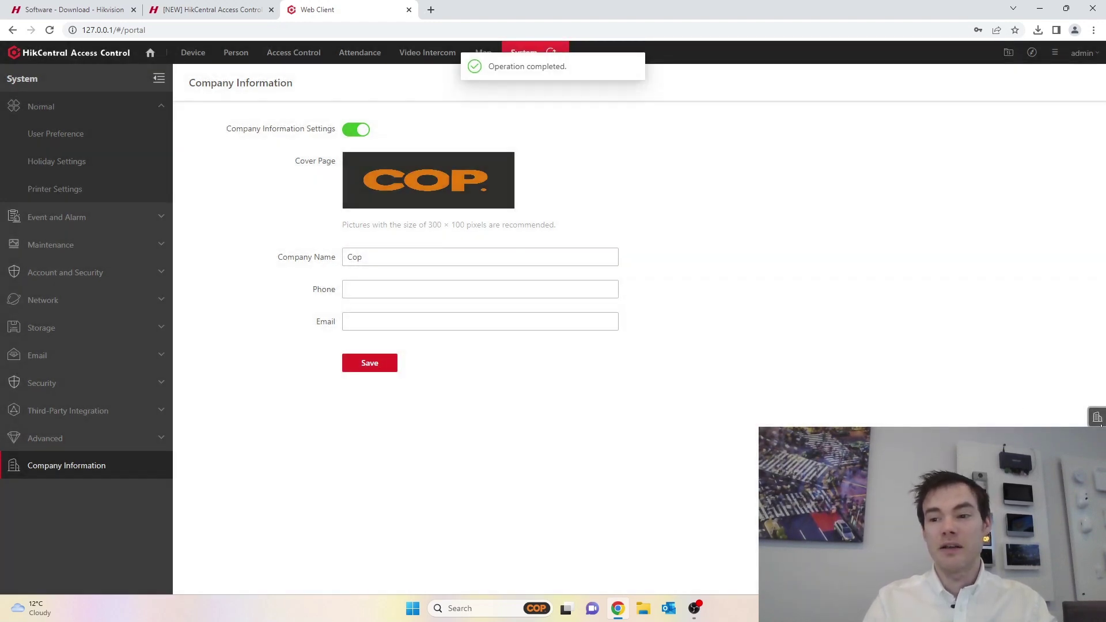
pyautogui.hotkey('ctrl', 'a')
pyautogui.click(1096, 360)
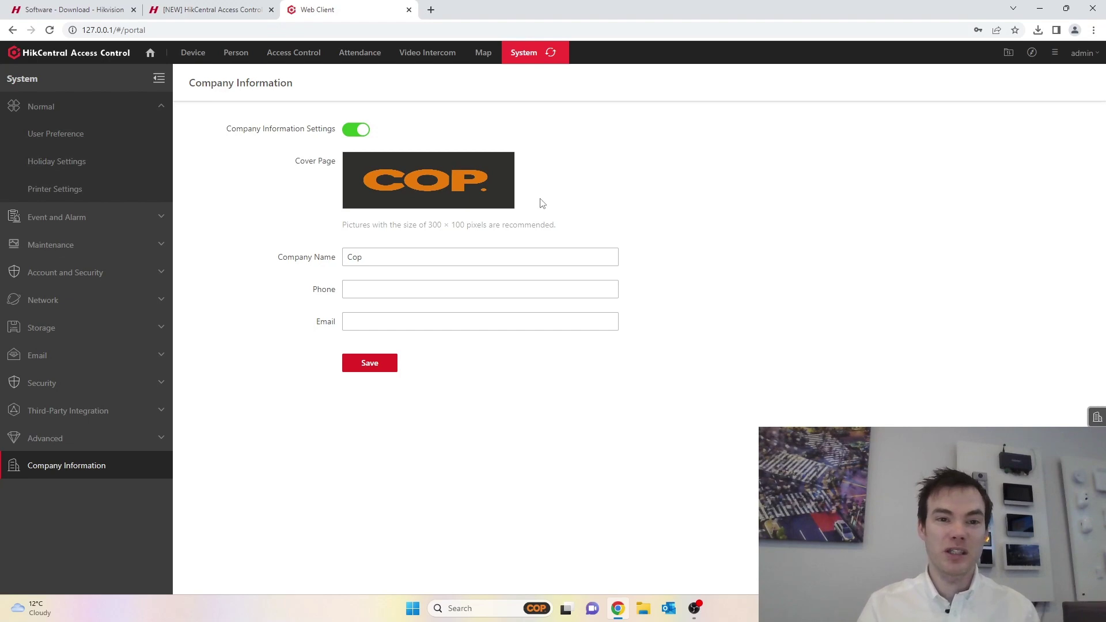
# Toggle the Company Information Settings switch off and save
pyautogui.click(344, 133)
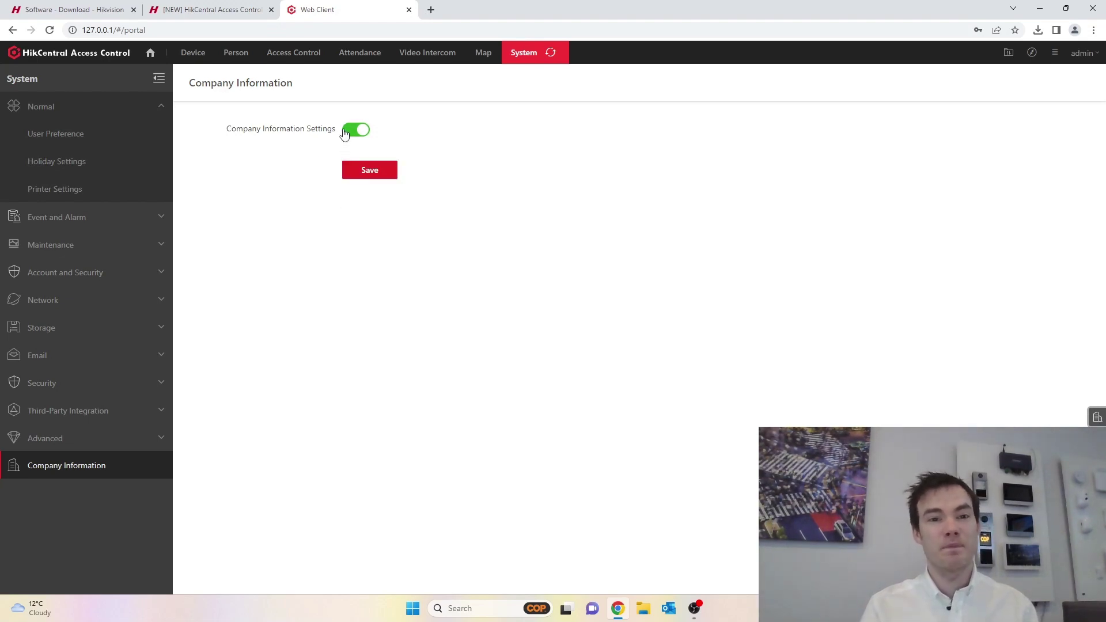
pyautogui.click(364, 171)
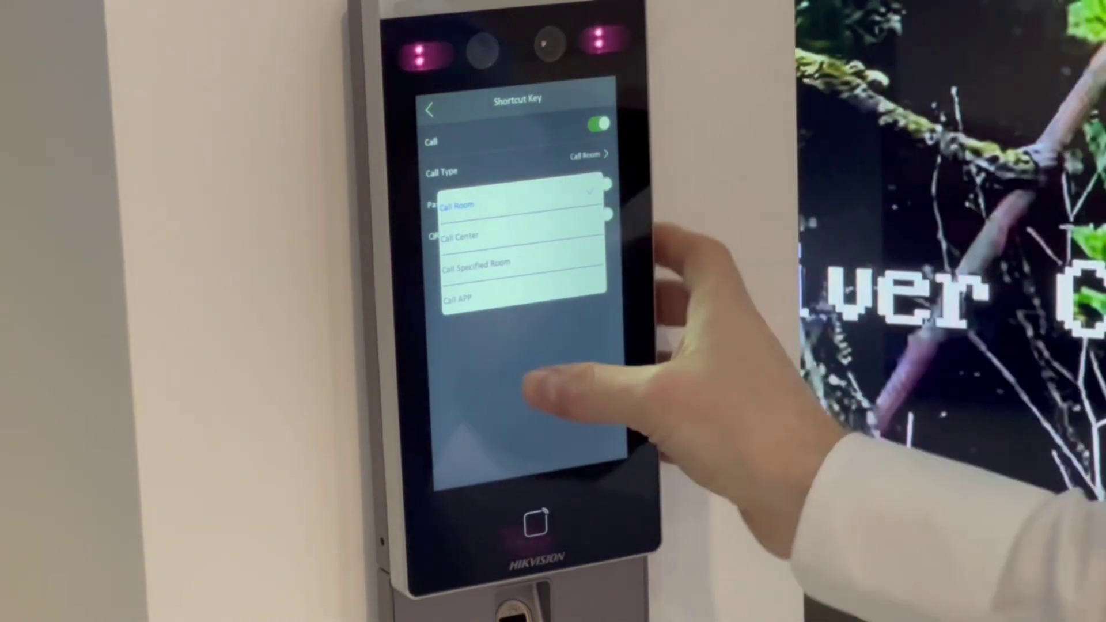
# Leave the call type options, view Sound settings, and return to Basic Settings
pyautogui.click(530, 381)
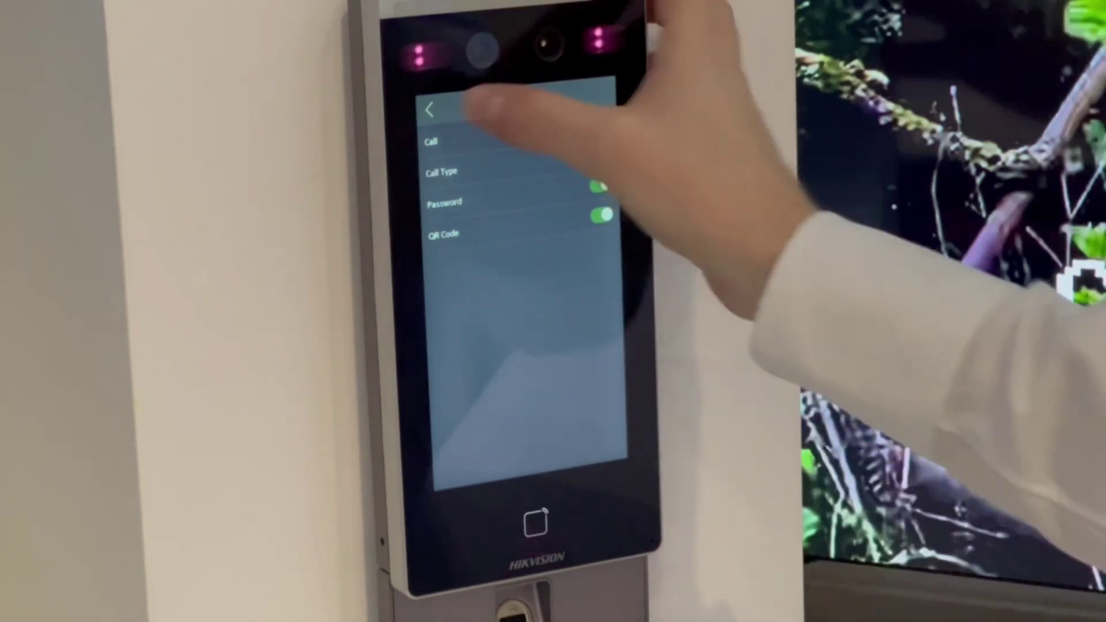
pyautogui.click(429, 109)
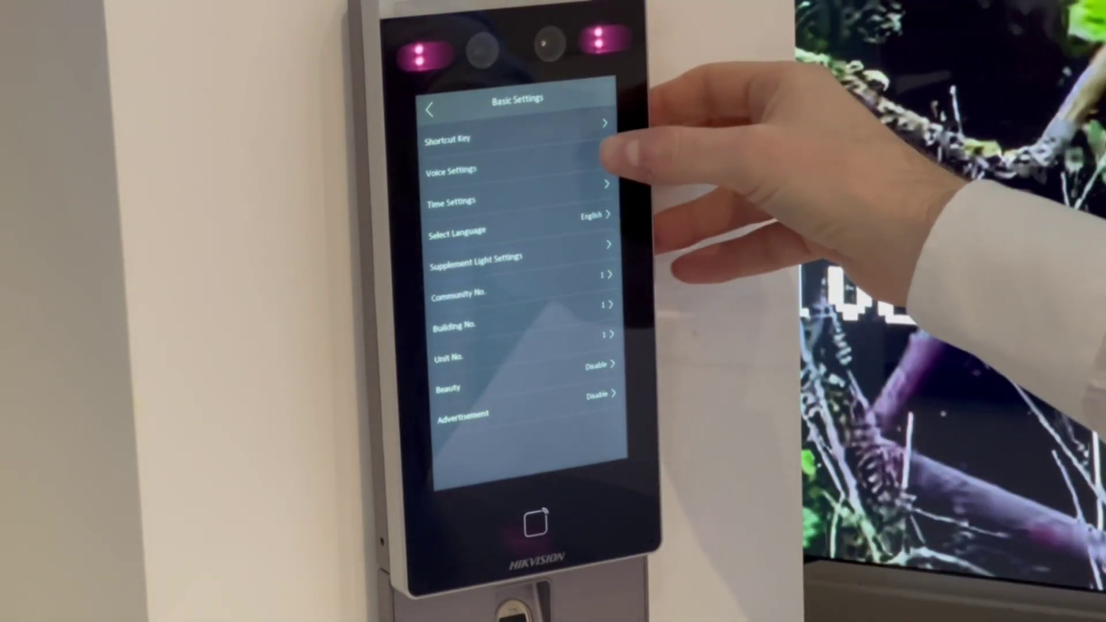
pyautogui.click(602, 167)
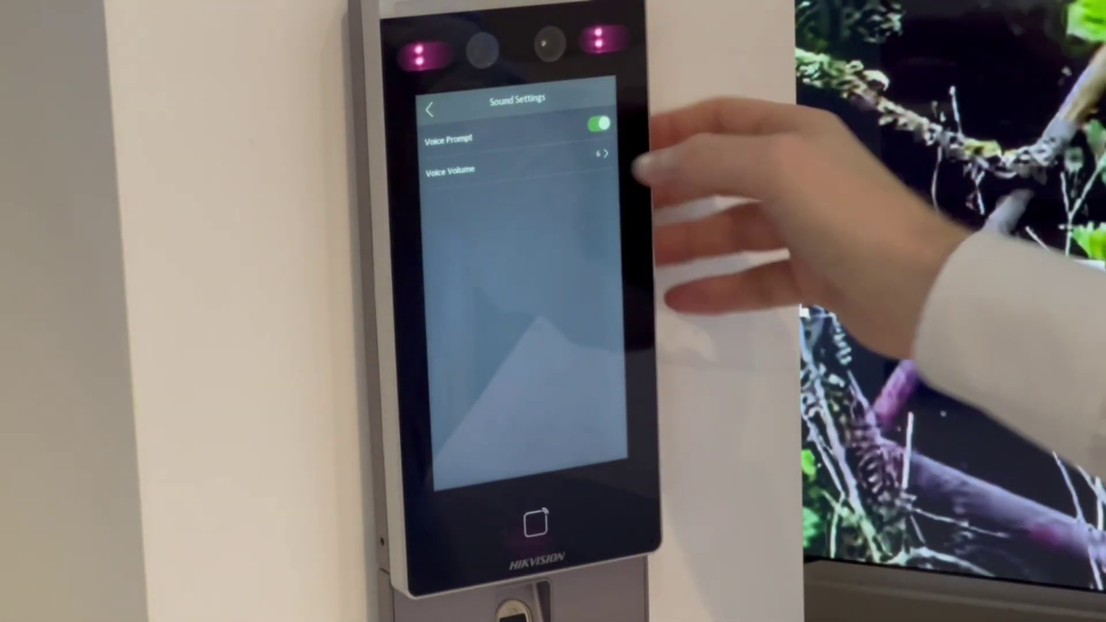
pyautogui.click(429, 109)
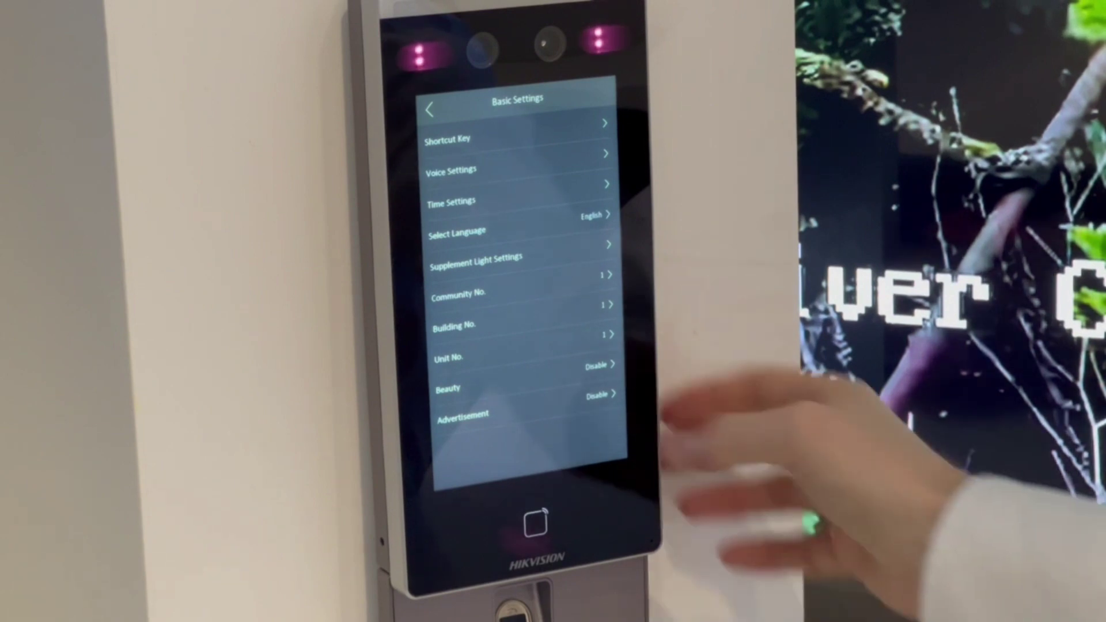
# Turn on Advertisement Mode and back out of the menus to the home screen
pyautogui.click(602, 412)
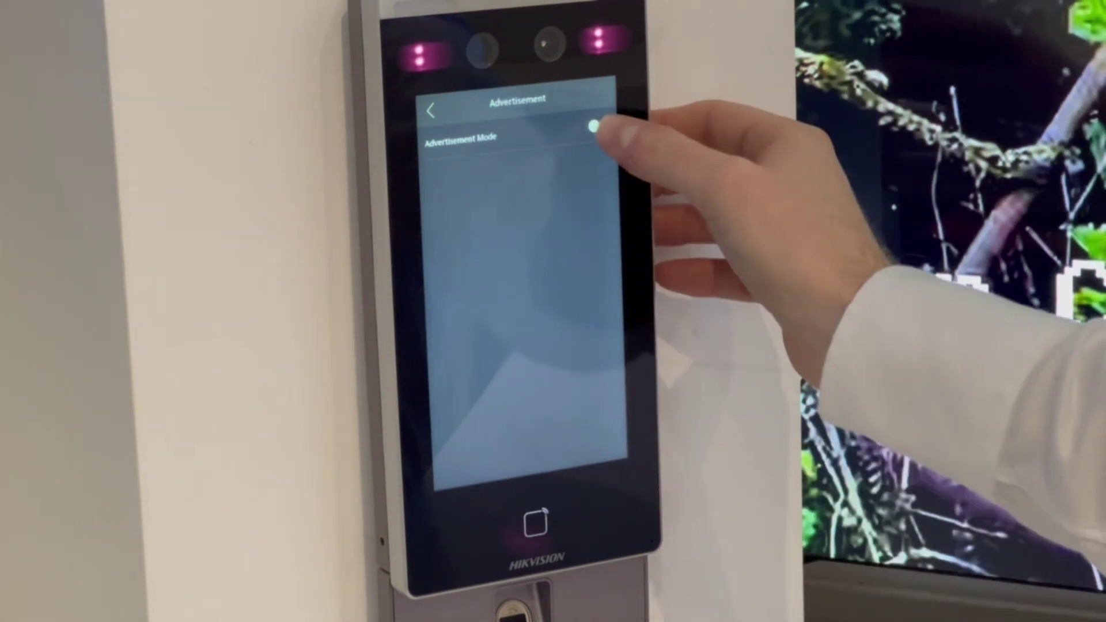
pyautogui.click(593, 126)
pyautogui.click(430, 110)
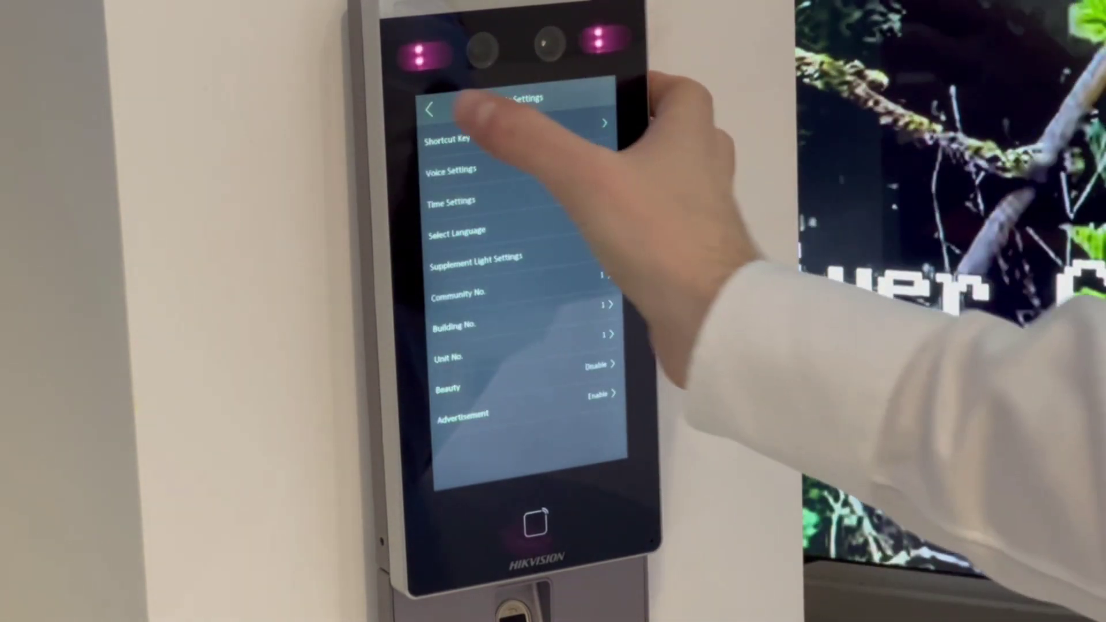
pyautogui.click(431, 110)
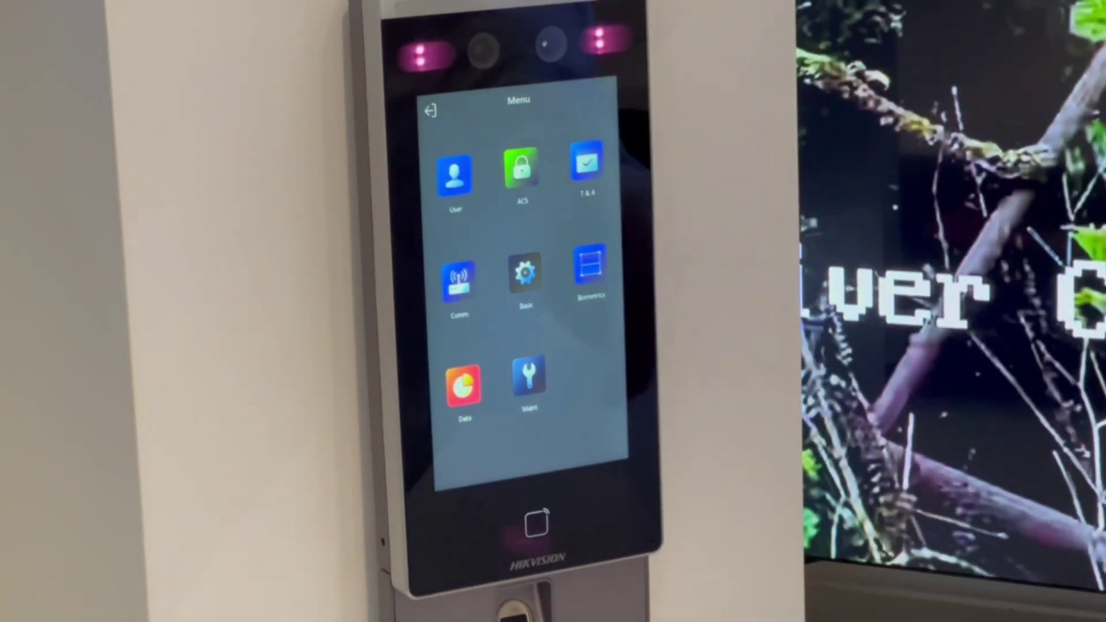
pyautogui.click(430, 110)
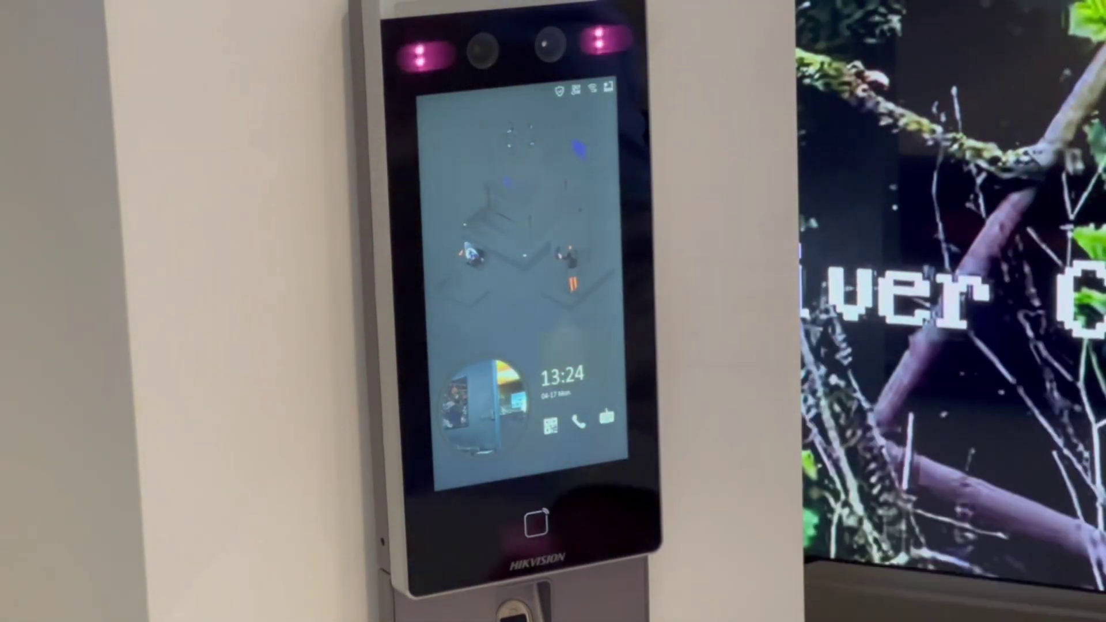